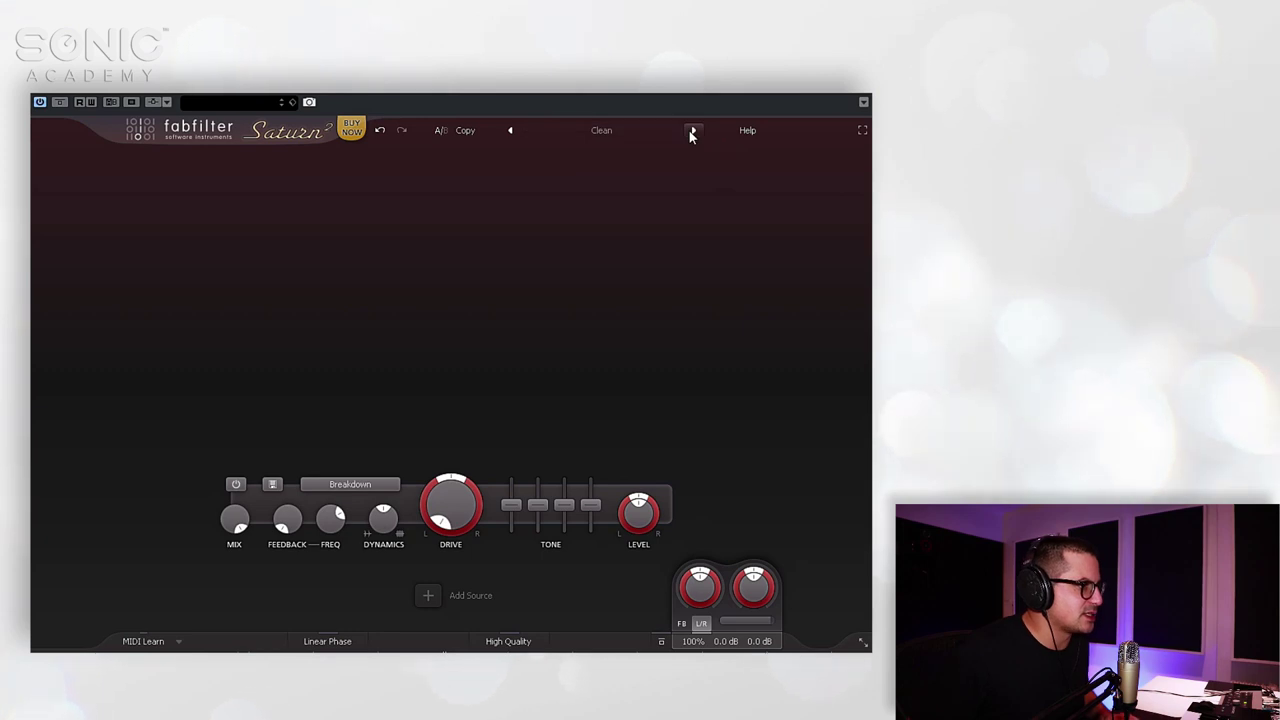
- Load the 456 Demo MdB factory preset and start audio playback
click(601, 130)
mouse_move(600, 149)
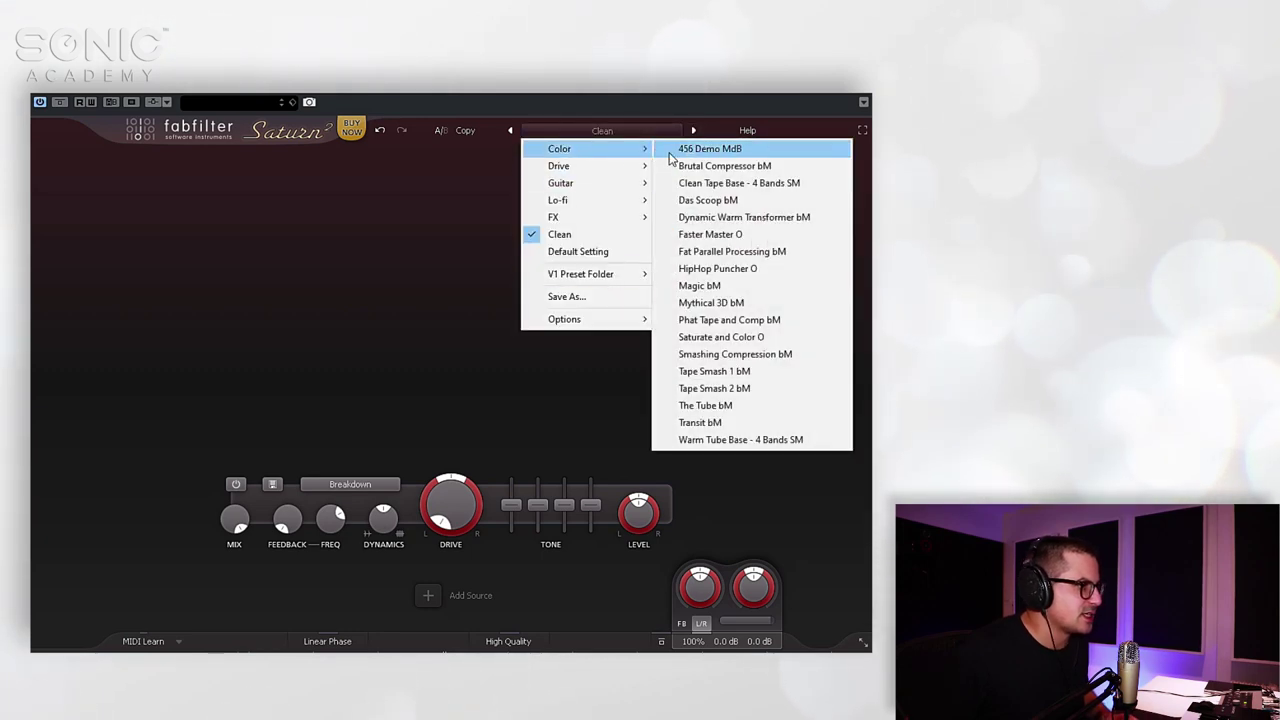
click(672, 150)
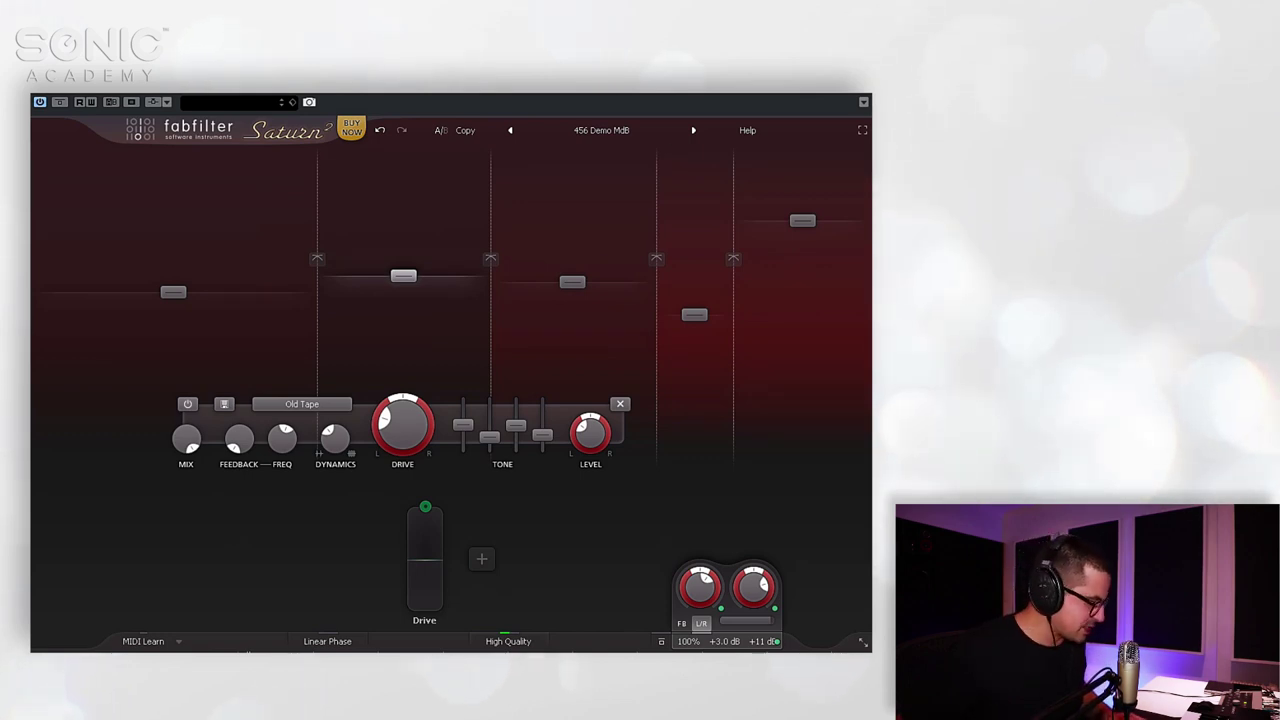
key(space)
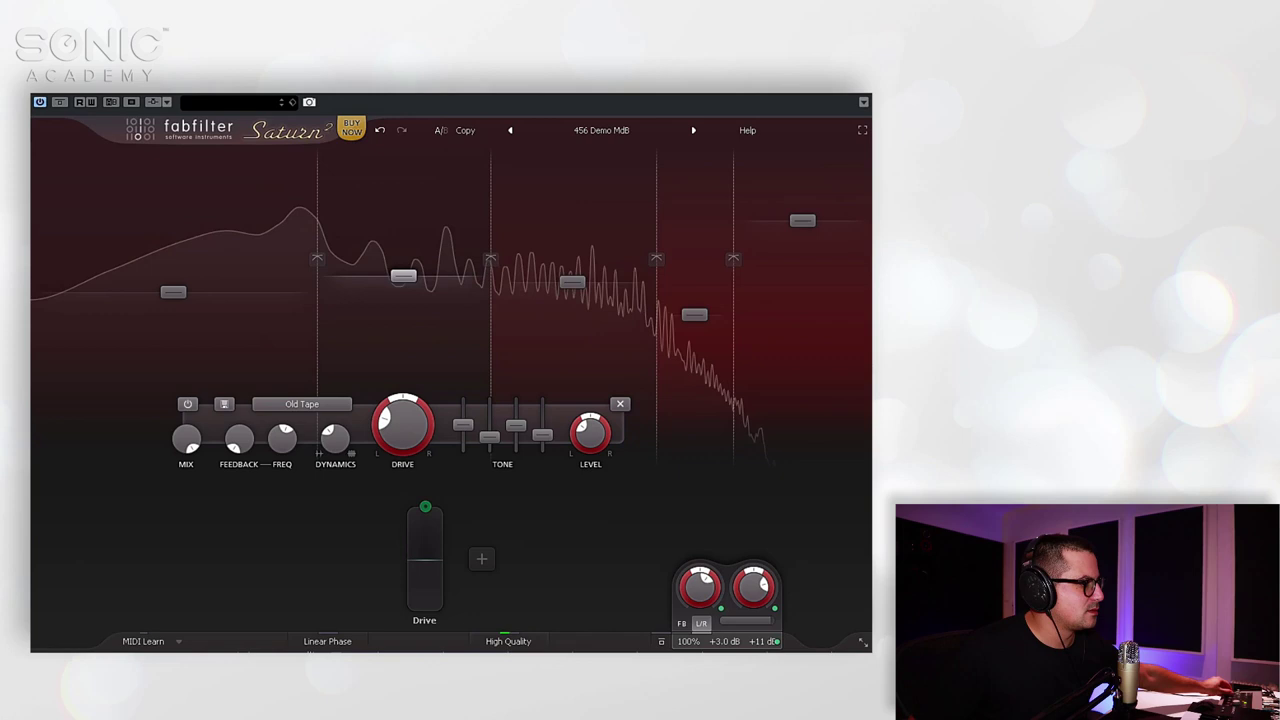
- Step forward through the presets until Faster Master O is loaded
click(693, 131)
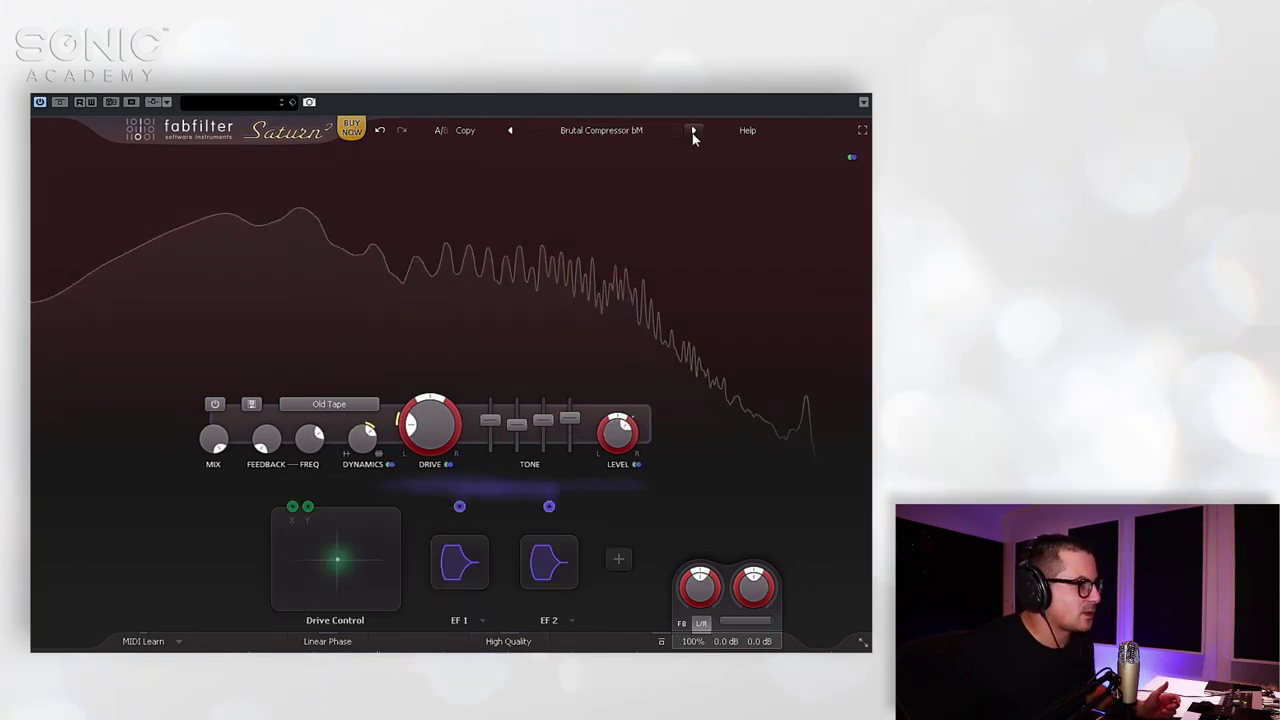
click(693, 131)
click(693, 131)
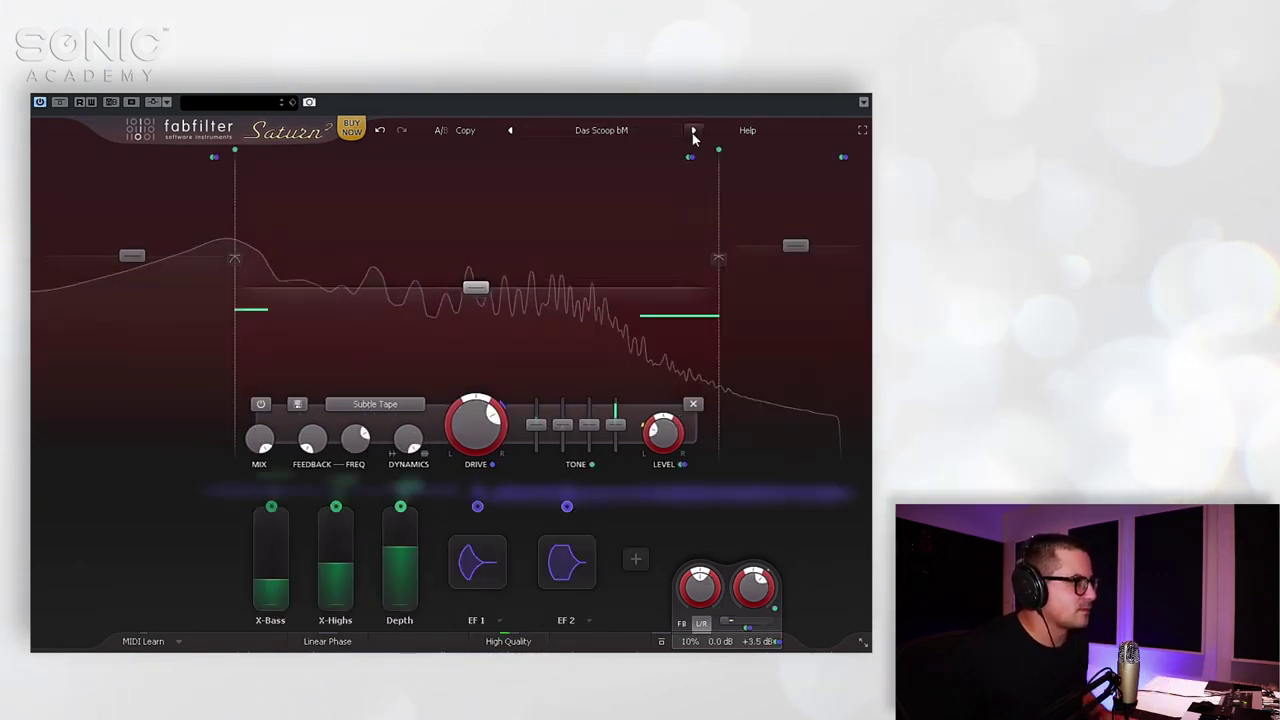
click(693, 131)
click(693, 131)
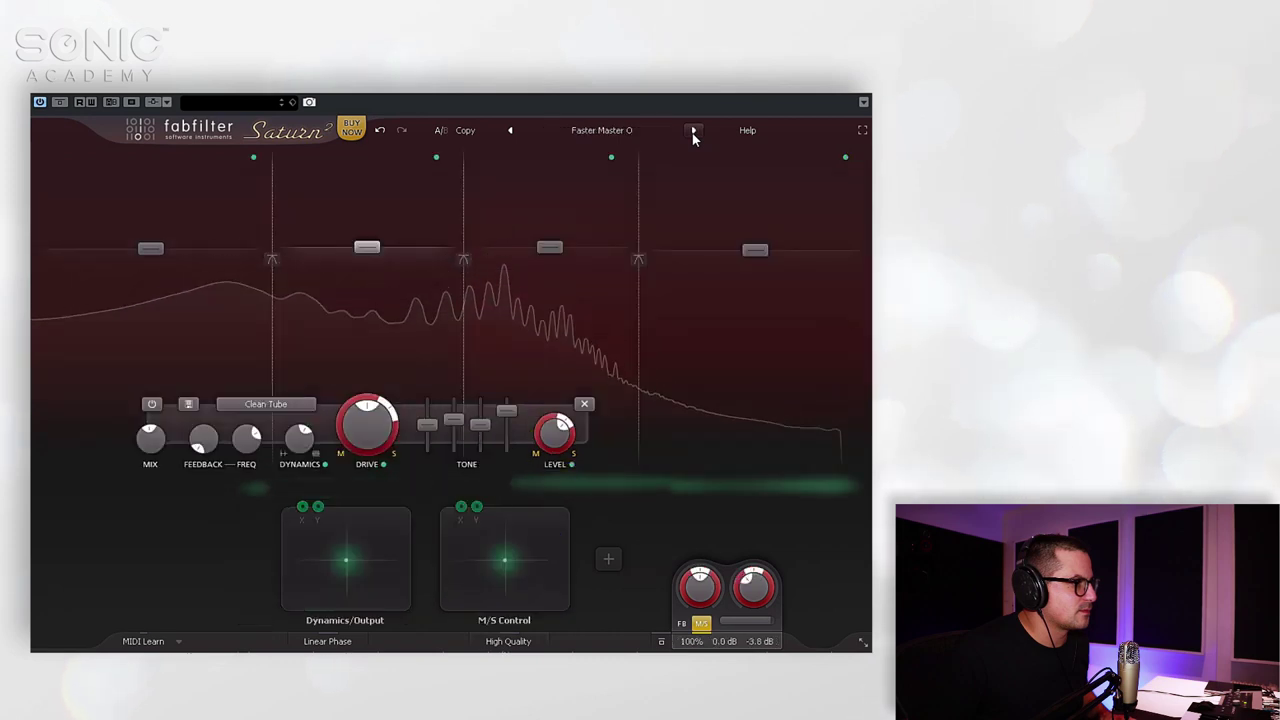
- Load Chaotic Layer bM, then step forward past Destructiod bM to Dream Scape bM
click(615, 133)
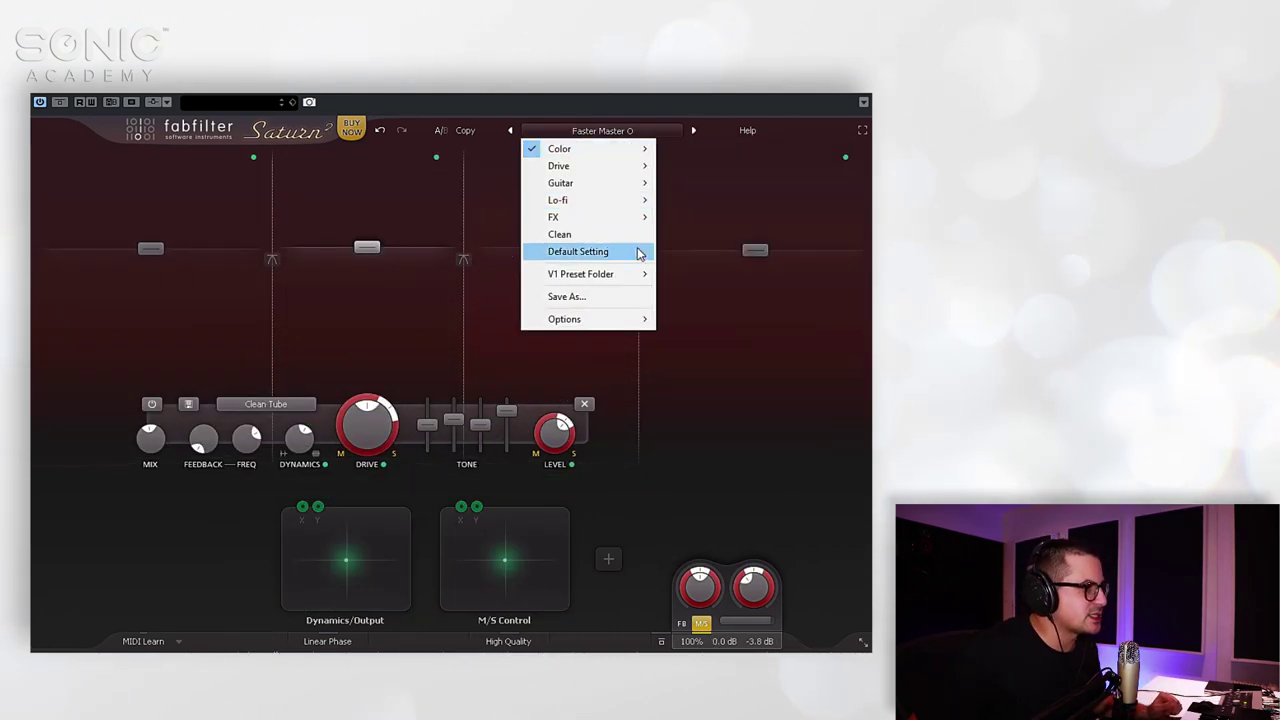
mouse_move(603, 228)
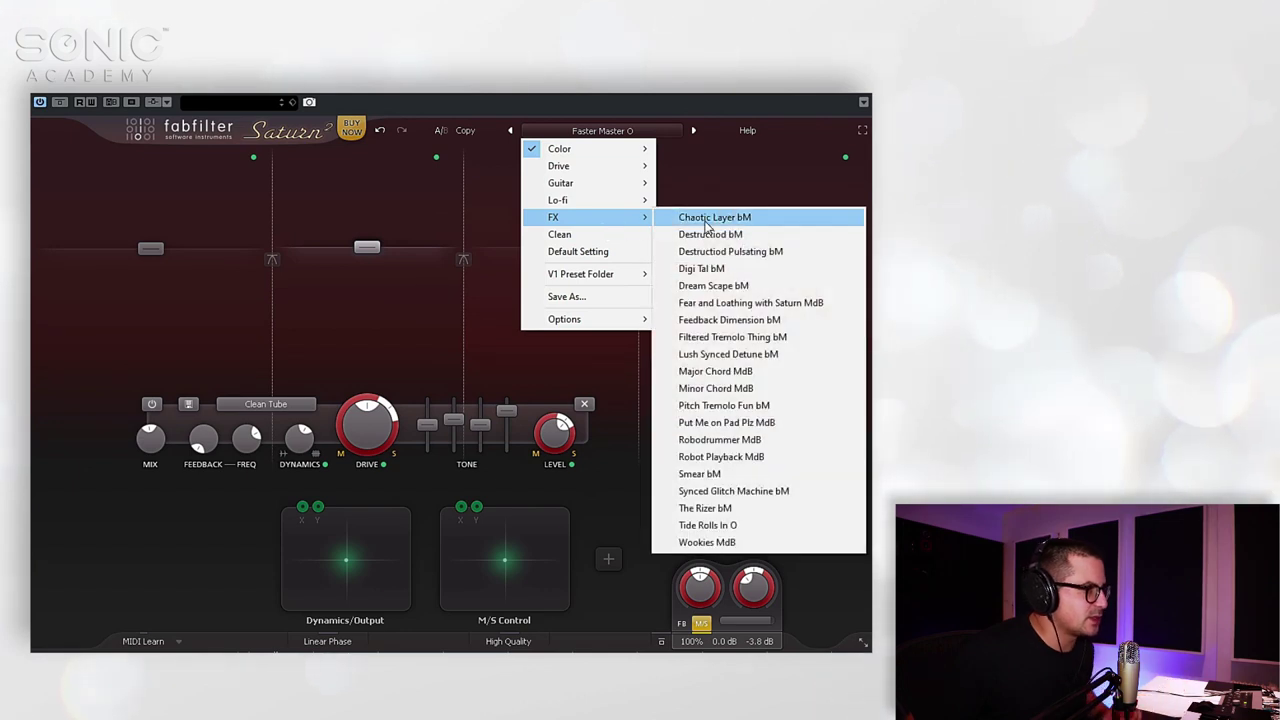
click(706, 219)
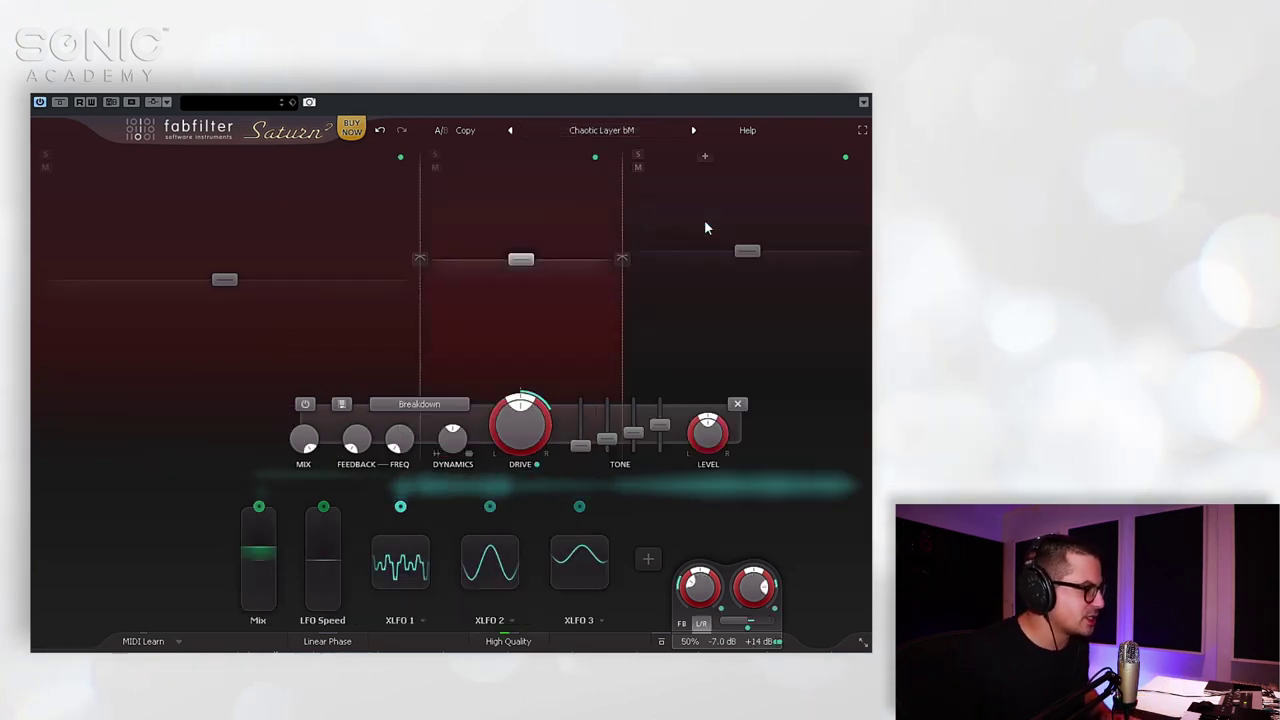
click(693, 131)
click(693, 131)
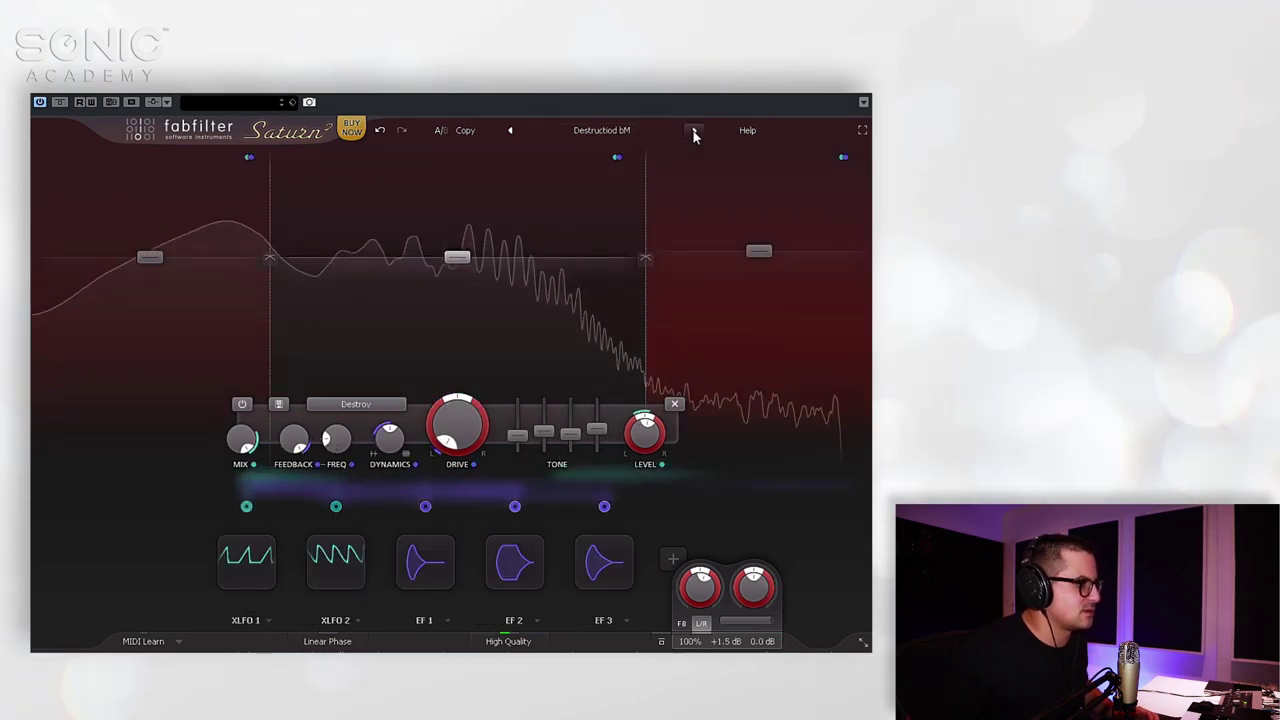
click(693, 131)
click(693, 131)
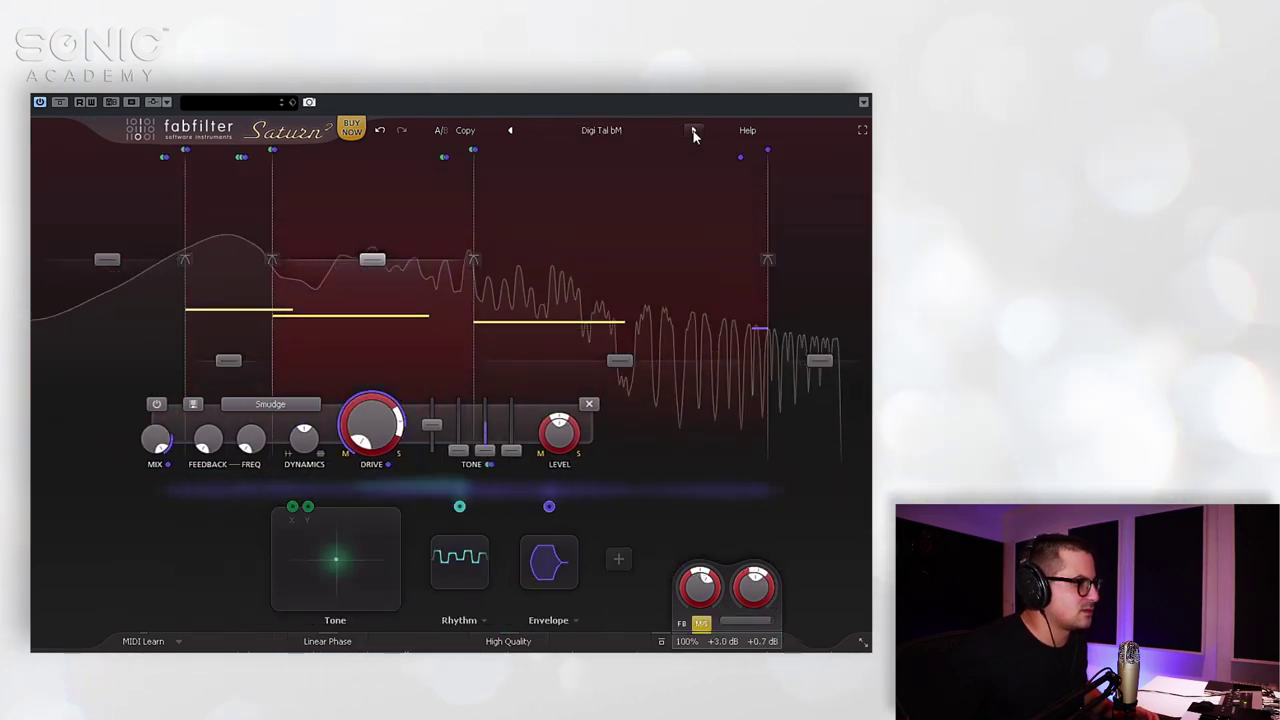
click(693, 131)
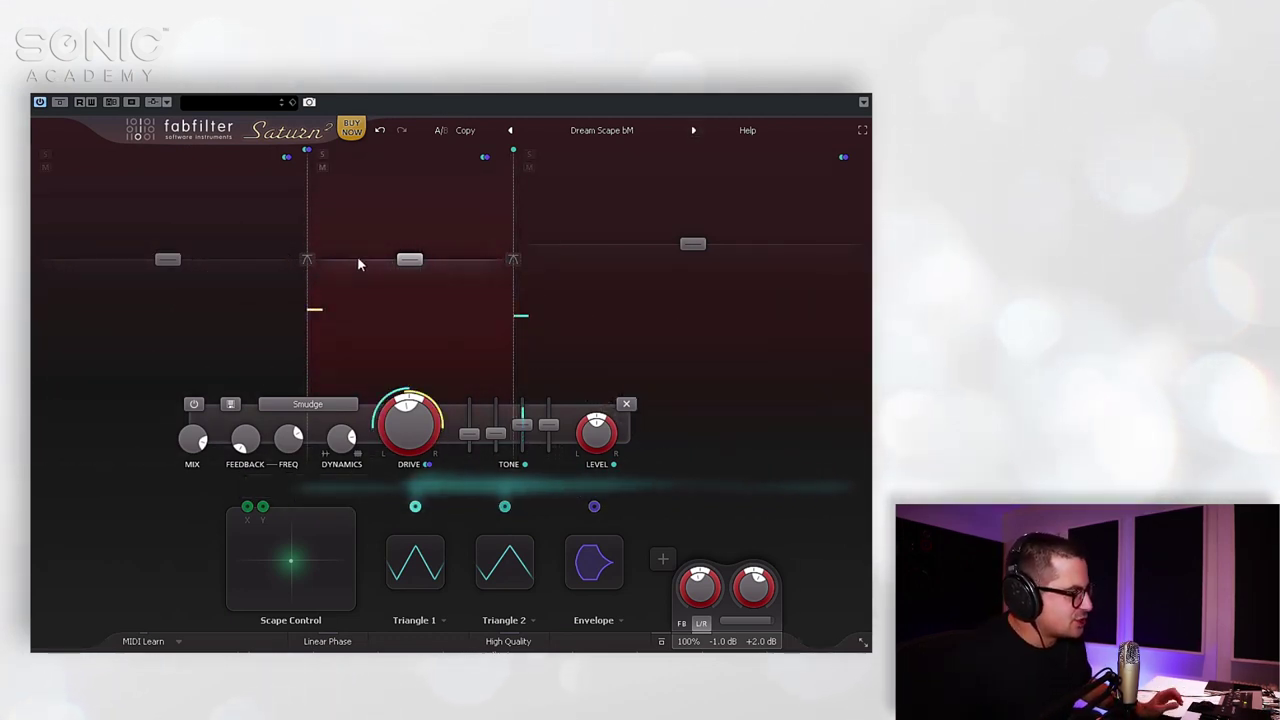
mouse_move(519, 582)
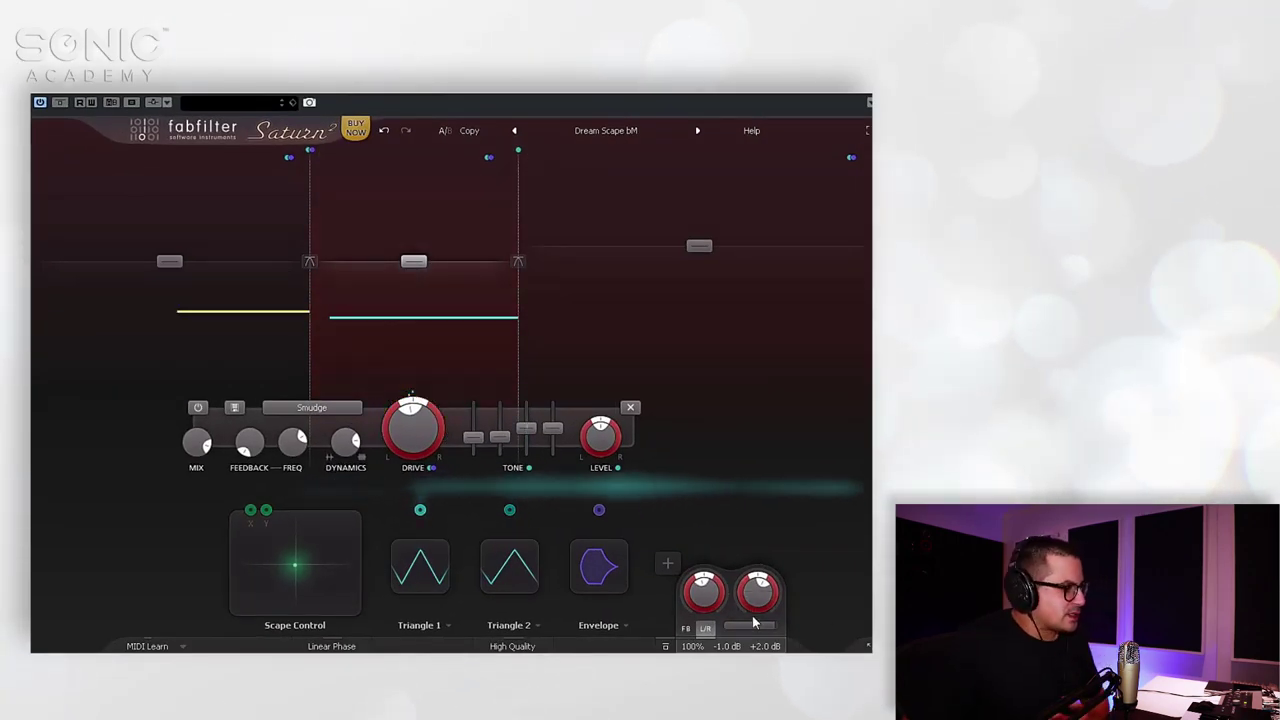
mouse_move(467, 537)
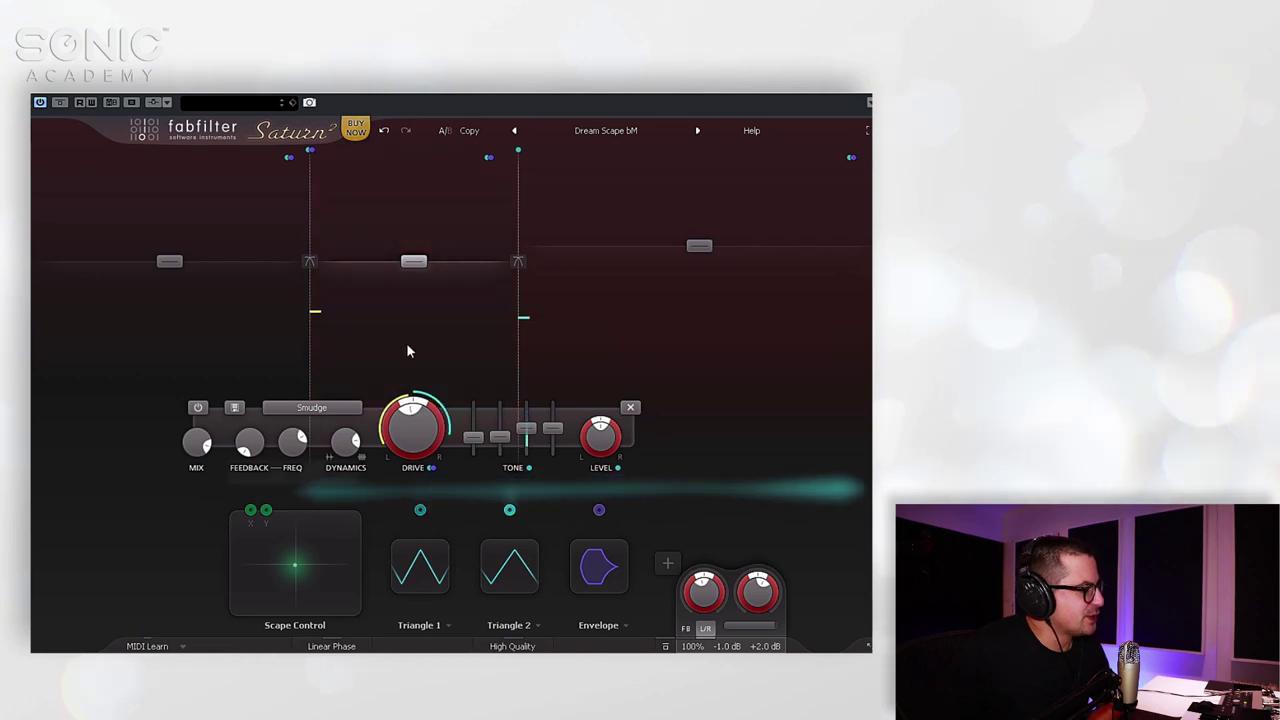
- Choose Clean from the preset list to reset the plugin
click(638, 127)
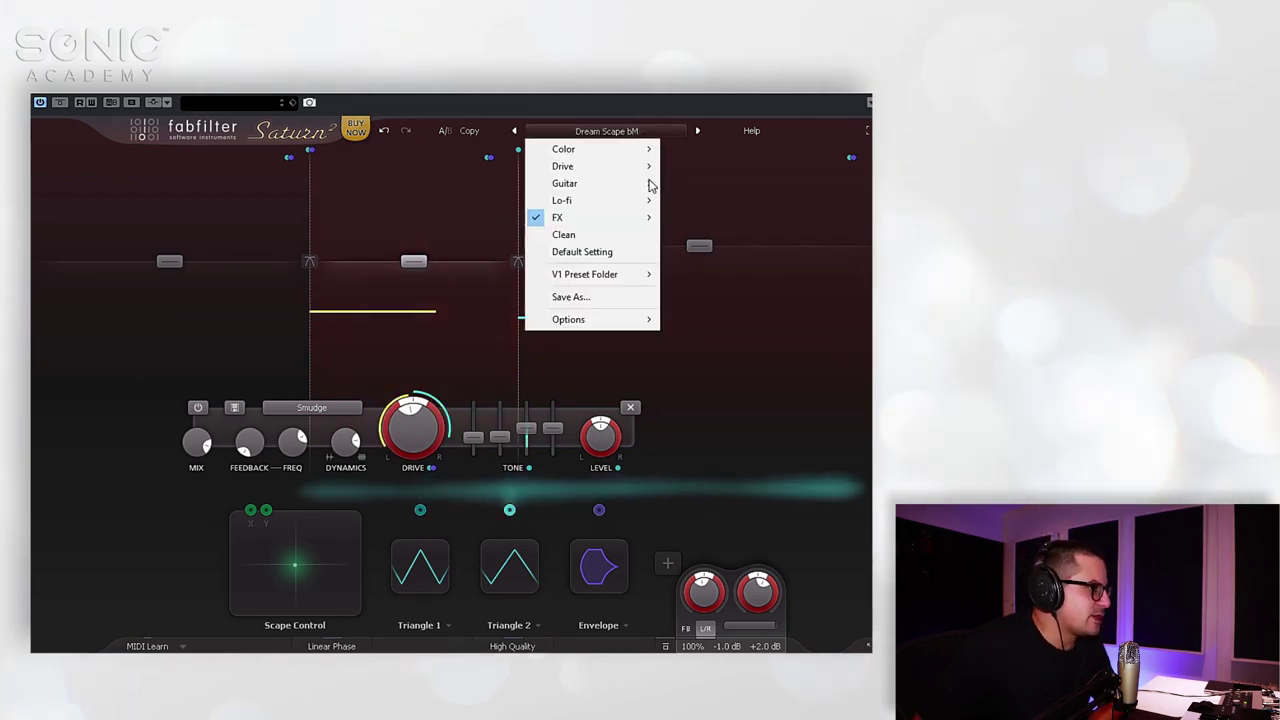
click(583, 238)
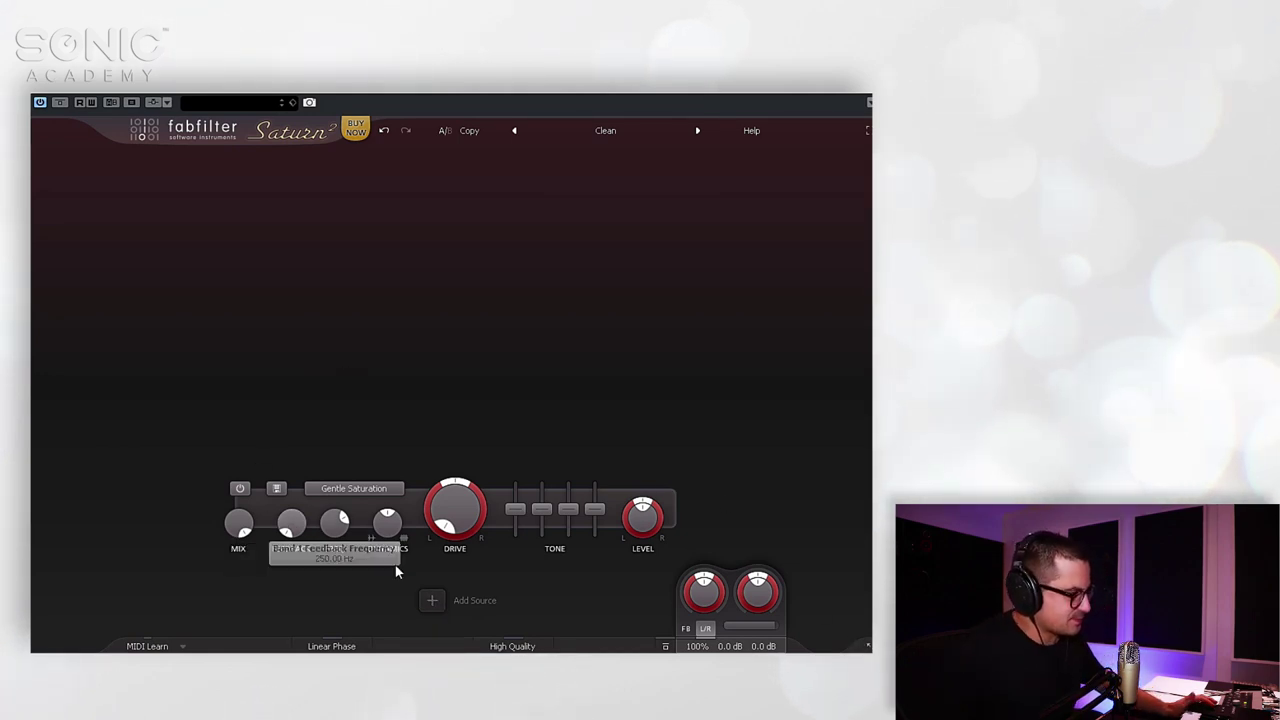
- Turn on Linear Phase band processing and High Quality oversampling
click(341, 648)
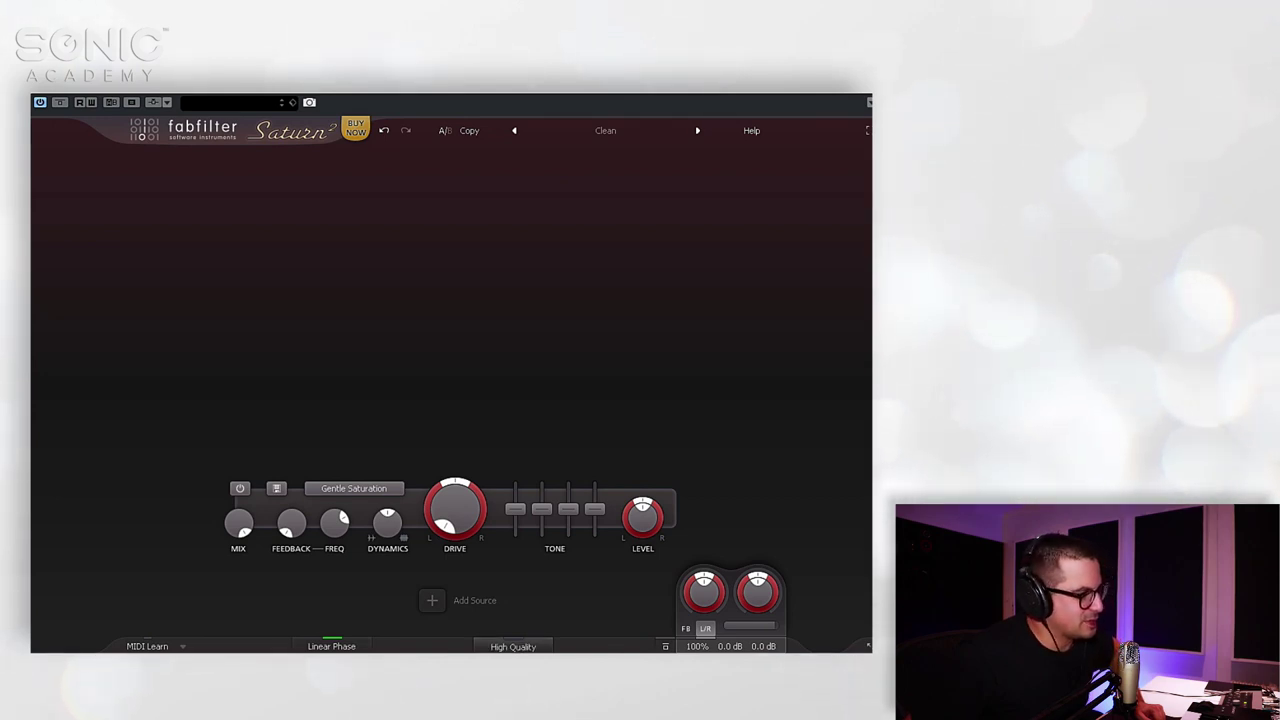
click(513, 646)
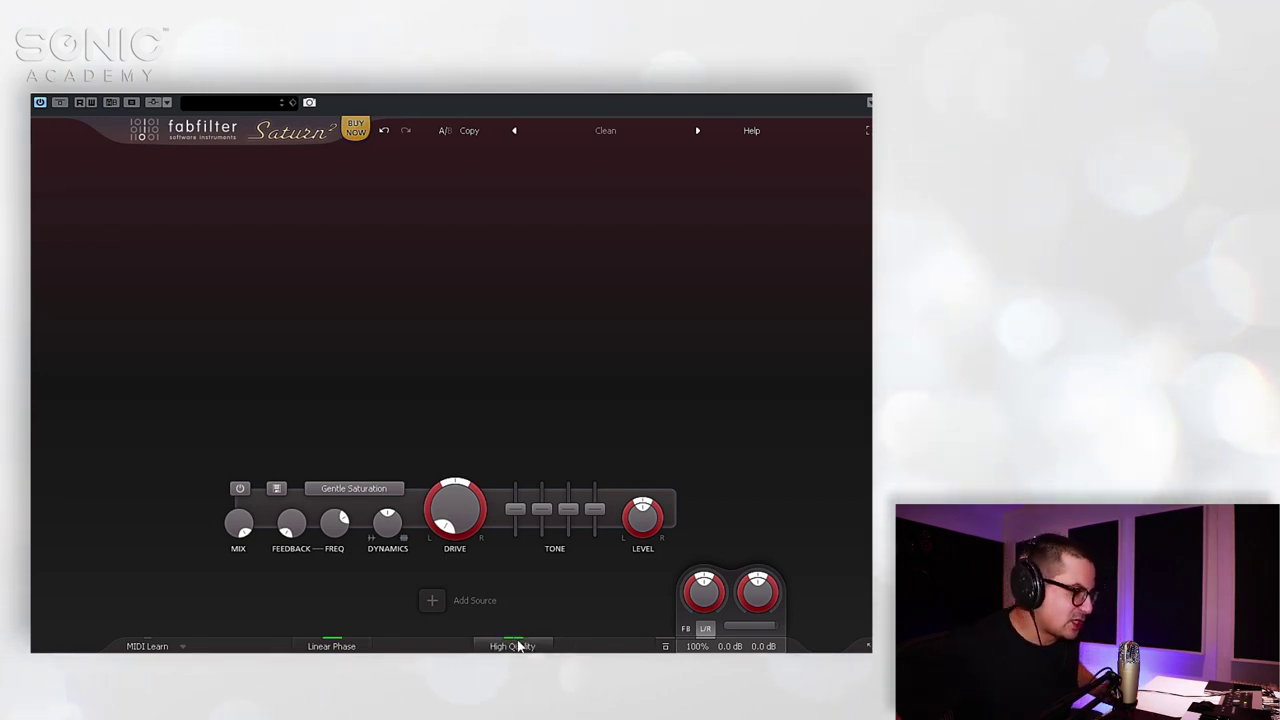
mouse_move(518, 646)
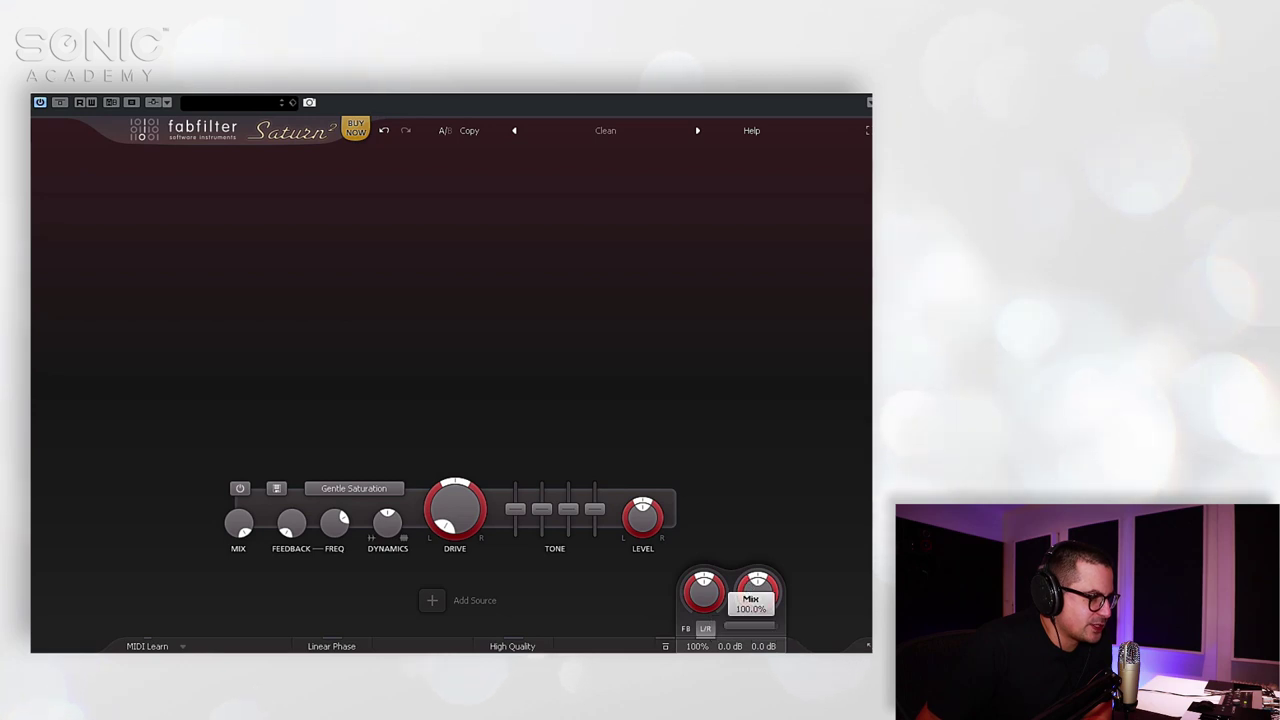
- Switch channel processing from L/R to M/S and view the FB control's help
click(707, 630)
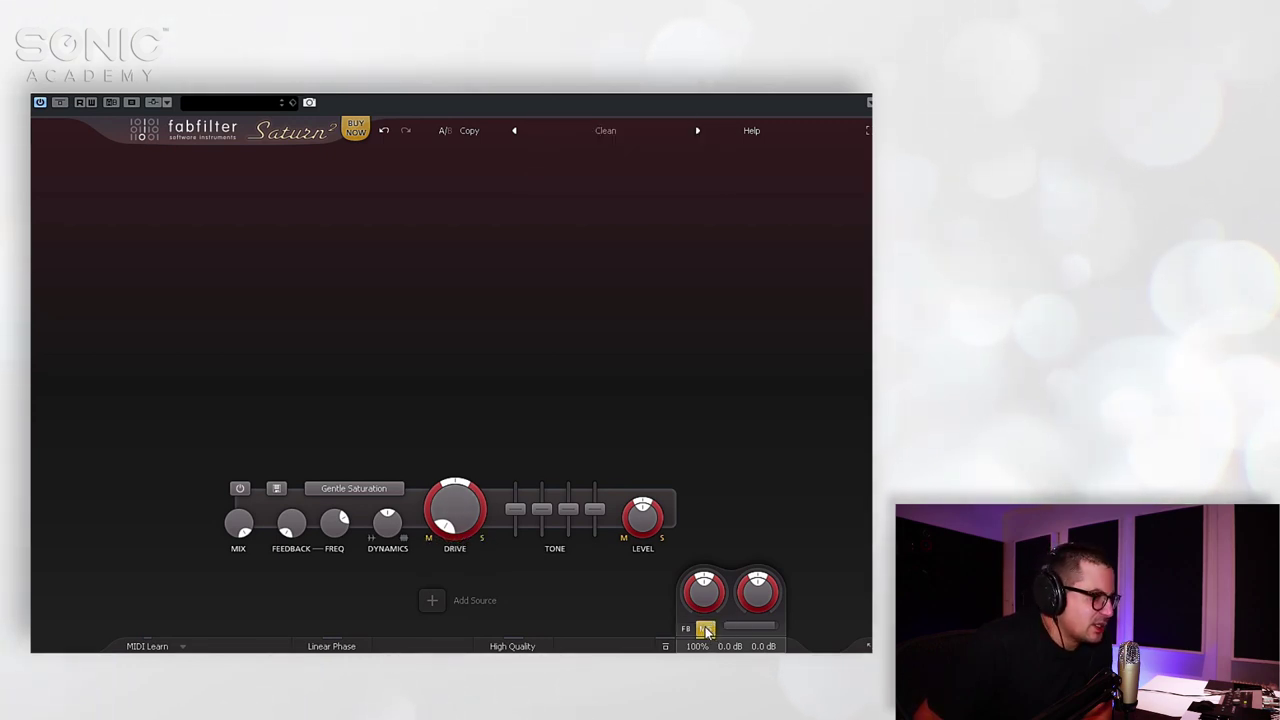
mouse_move(758, 626)
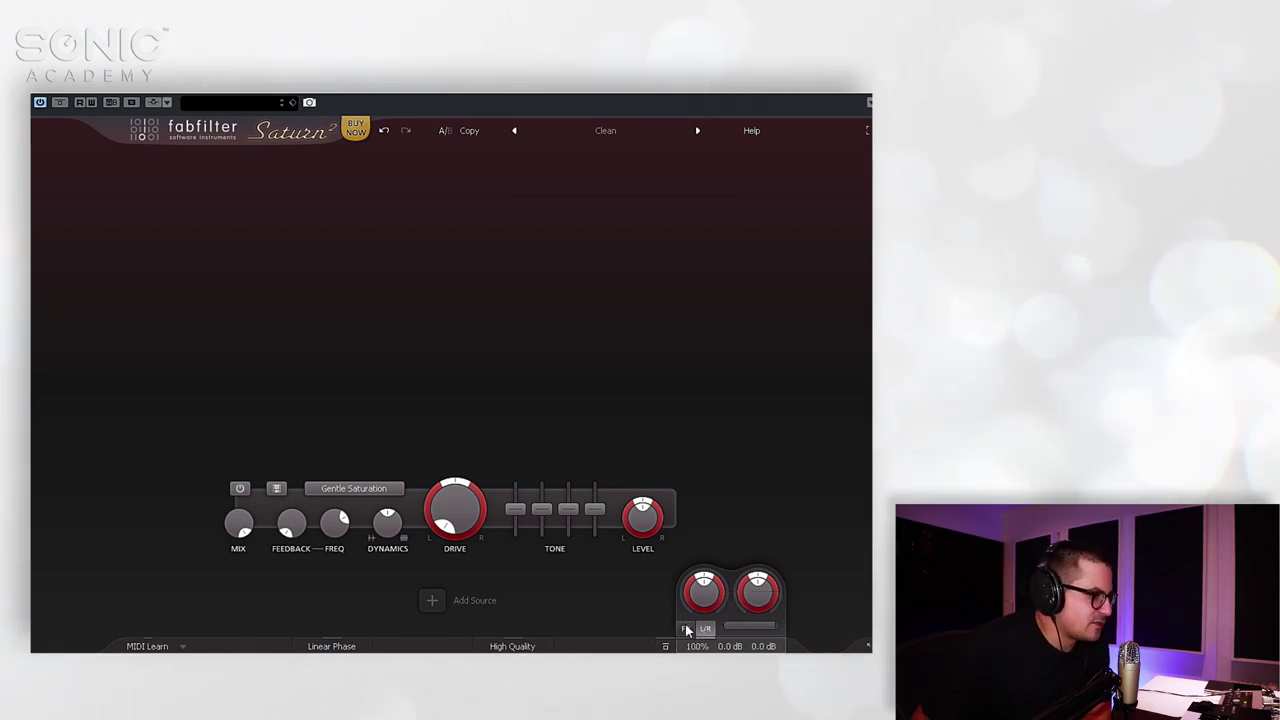
mouse_move(686, 629)
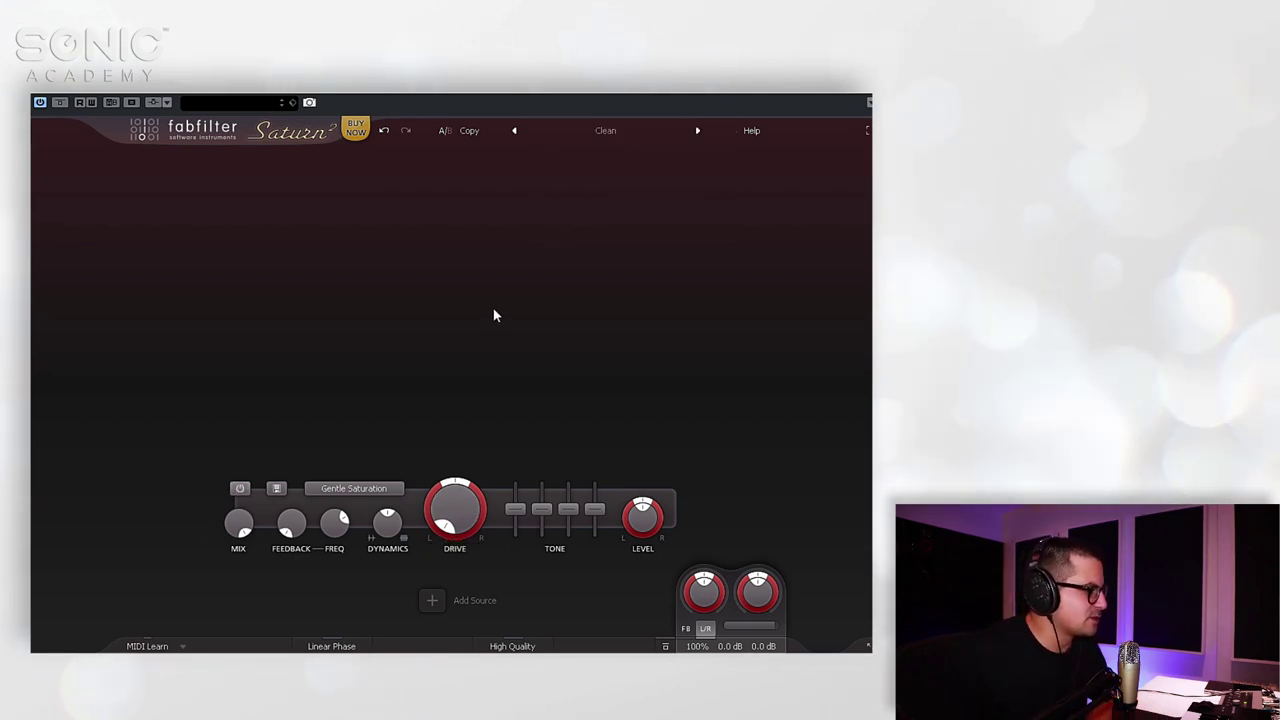
- Bypass and re-enable the saturation band, and view the band presets list without changes
click(240, 489)
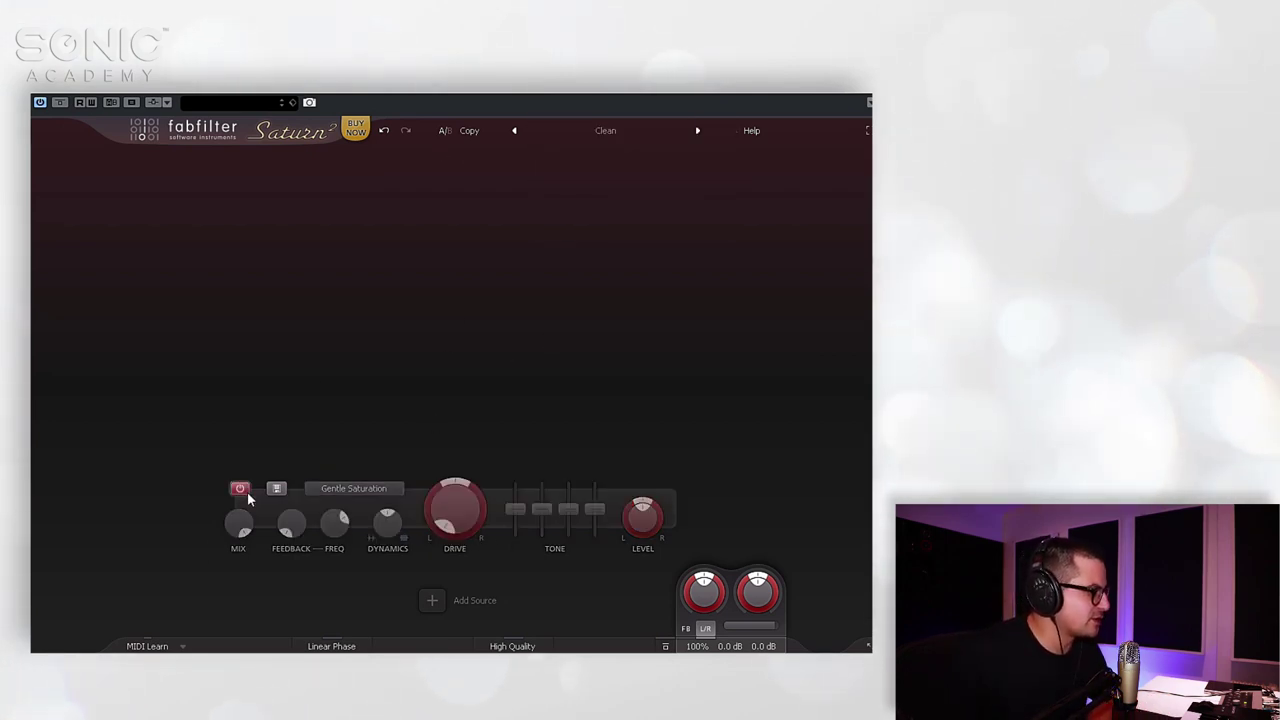
click(240, 489)
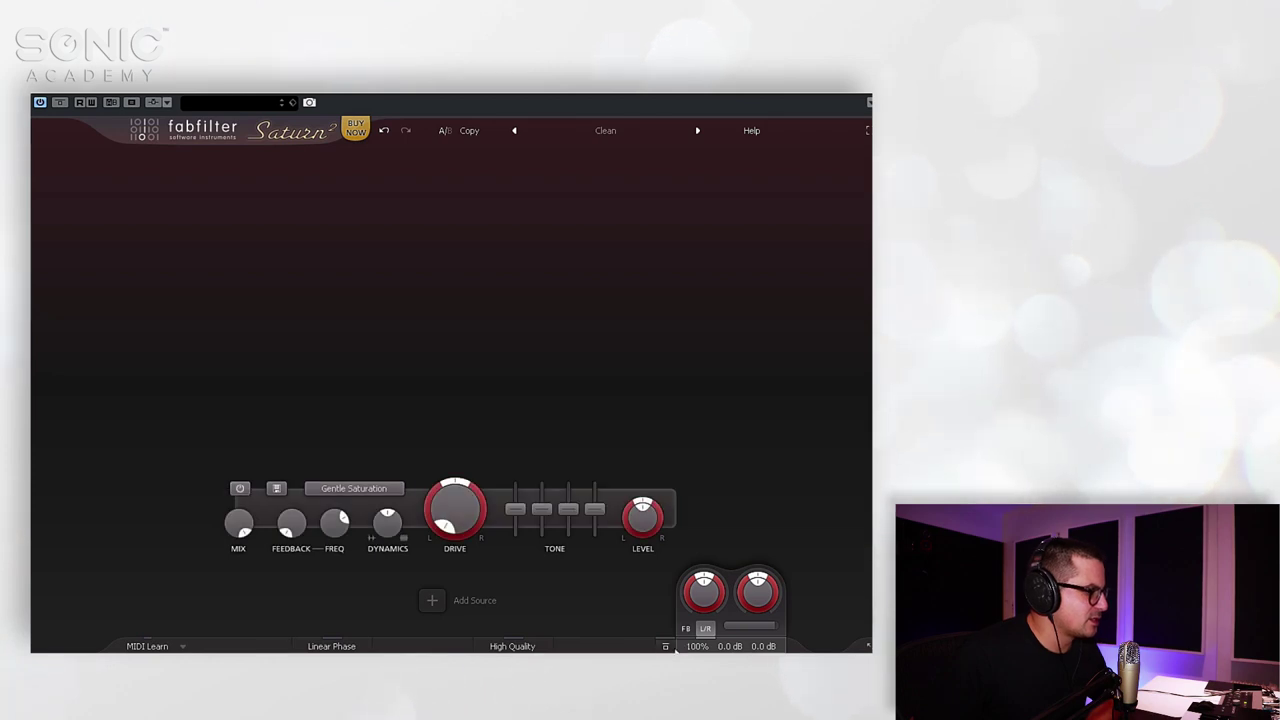
click(278, 489)
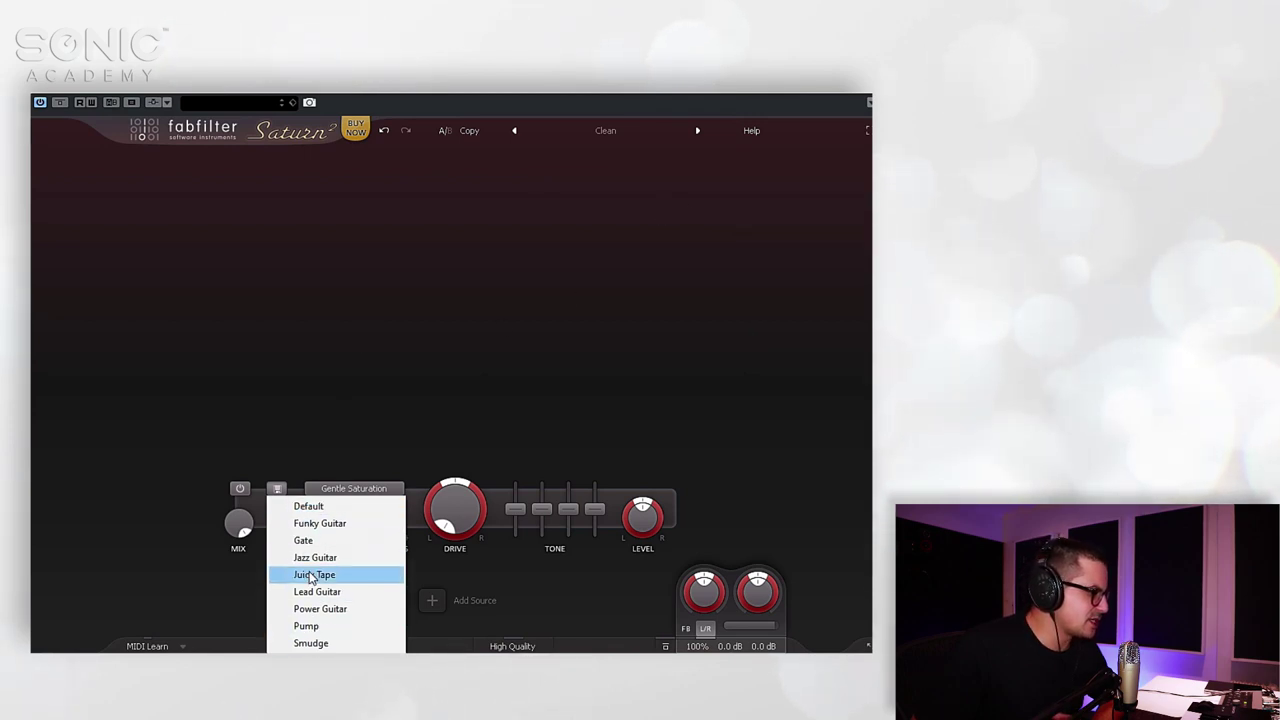
click(333, 433)
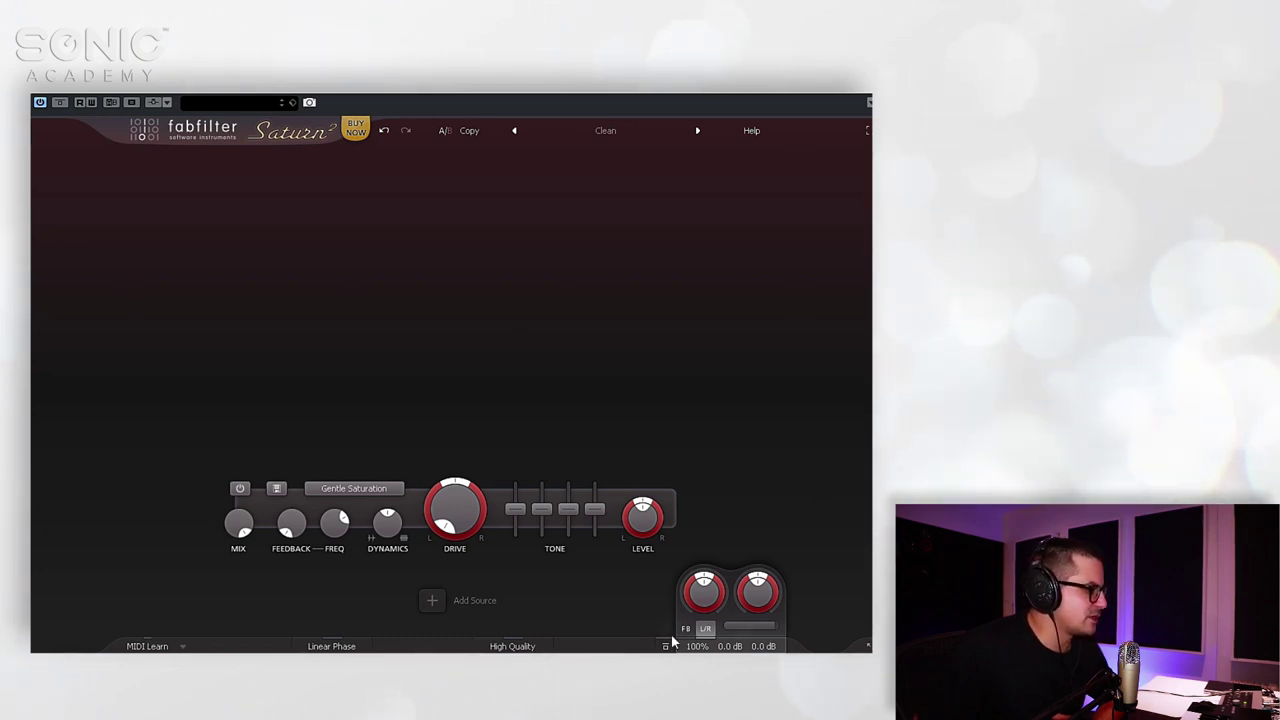
- Show the style menu's Saturation family: Subtle, Gentle and Heavy Saturation
click(362, 489)
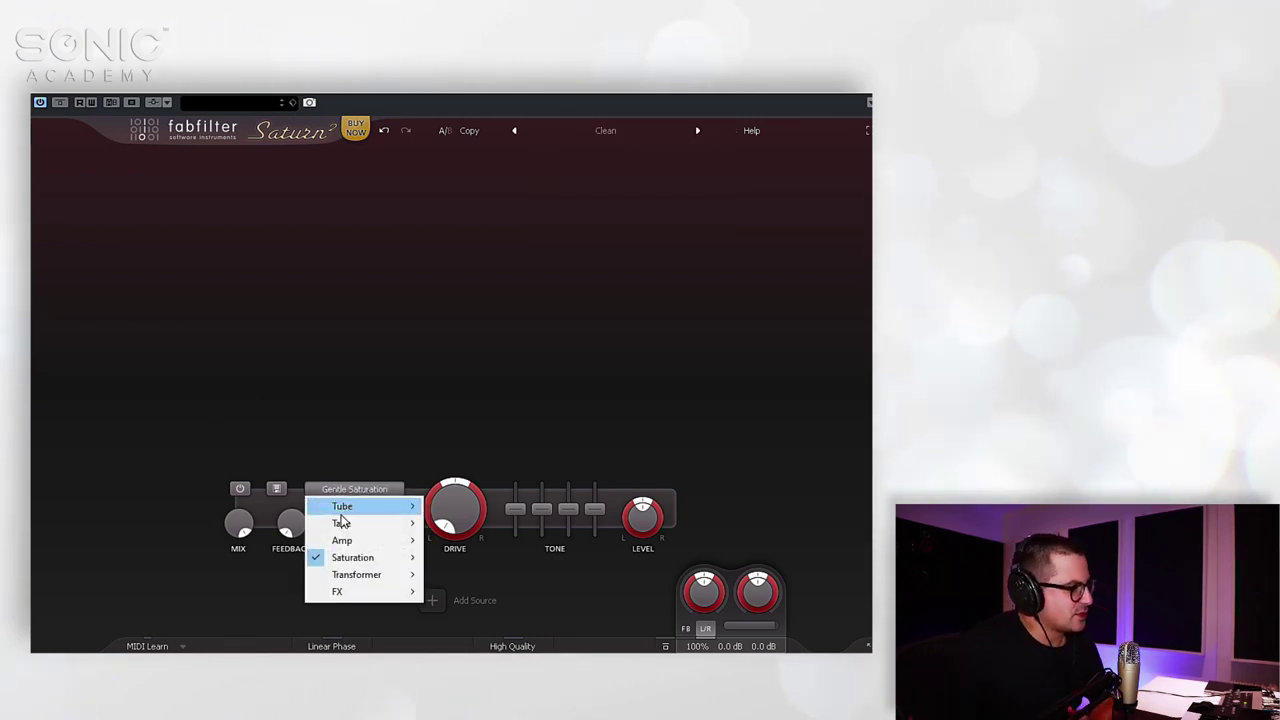
mouse_move(340, 515)
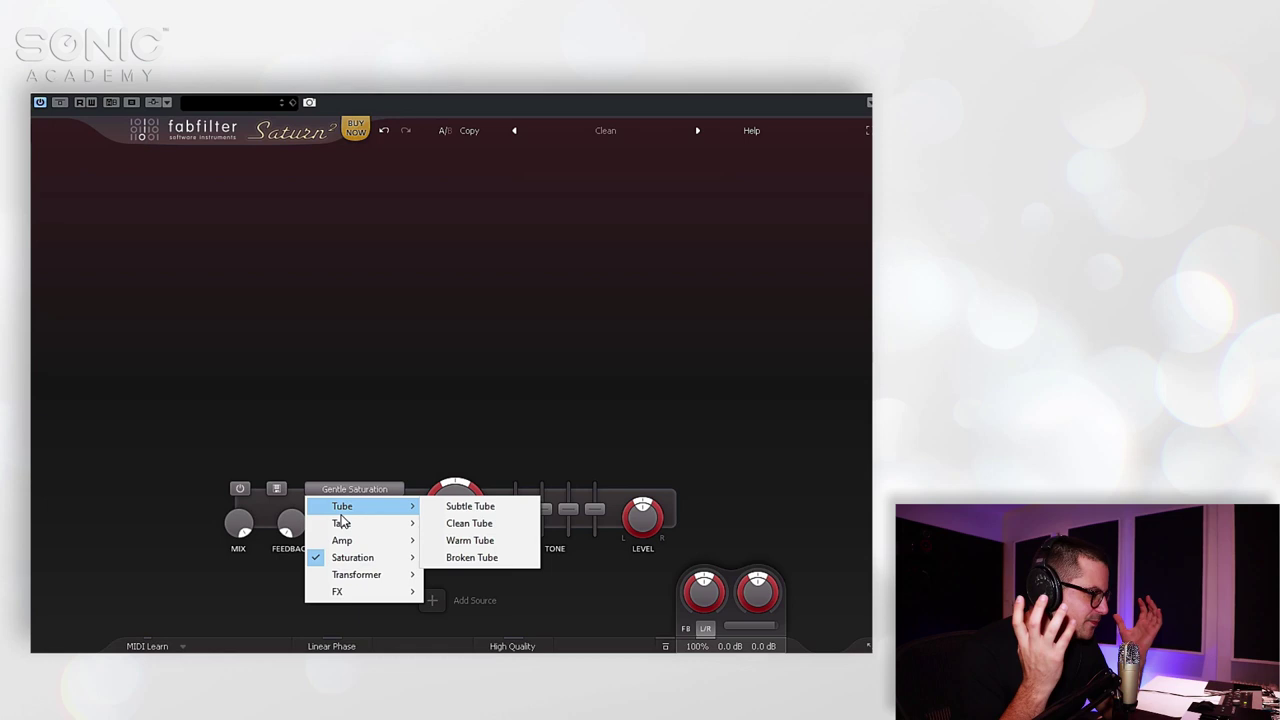
mouse_move(393, 540)
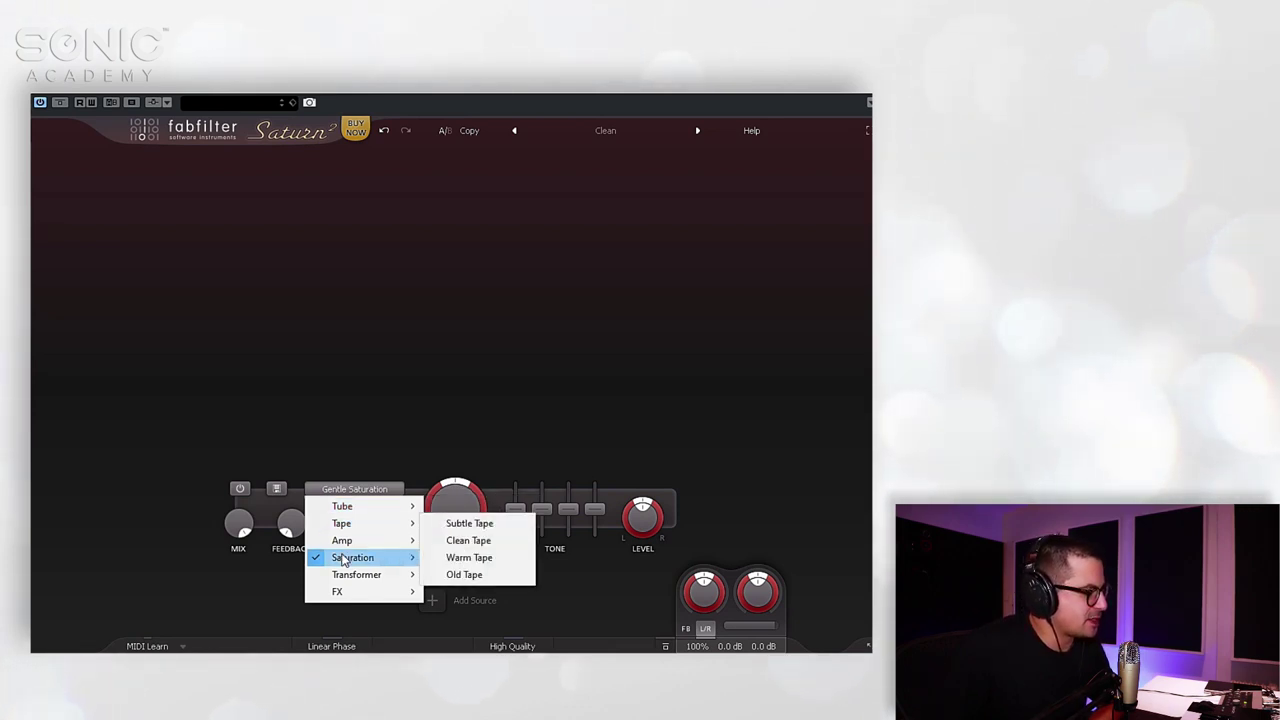
mouse_move(338, 562)
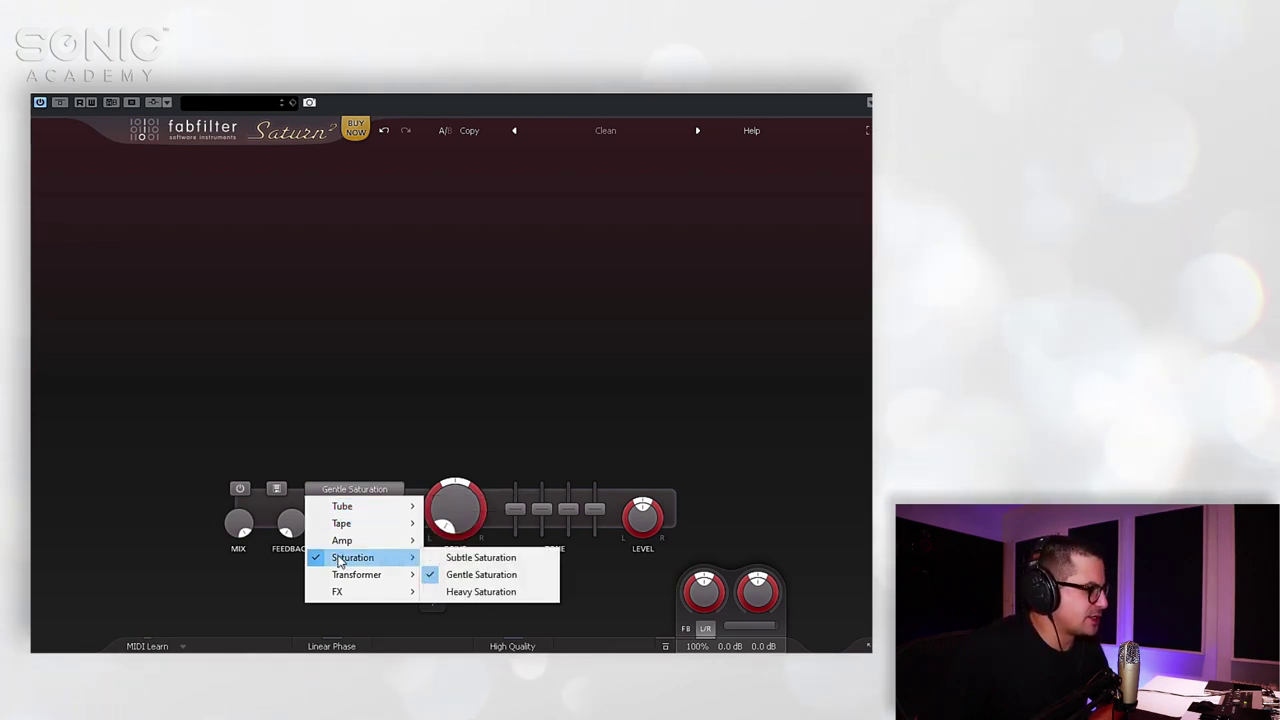
- Try the Subtle Saturation style, raising band 1 Drive and returning it to minimum
click(536, 563)
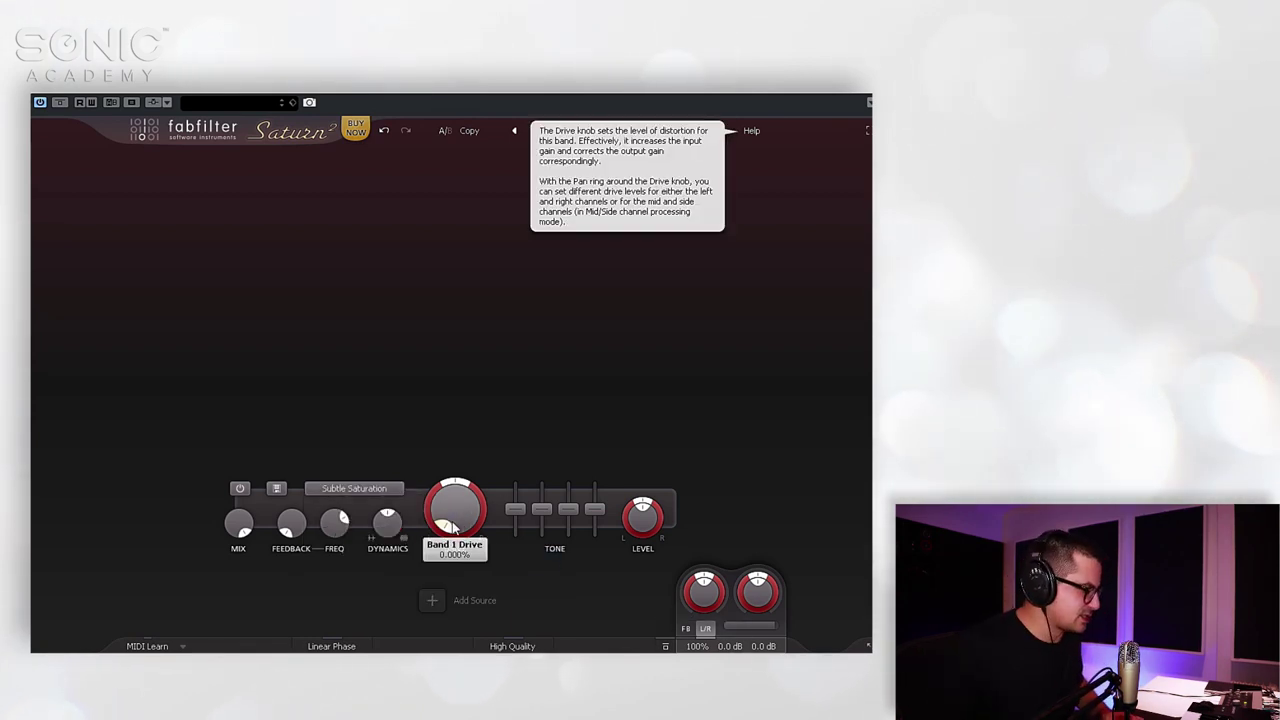
drag(451, 527, 529, 431)
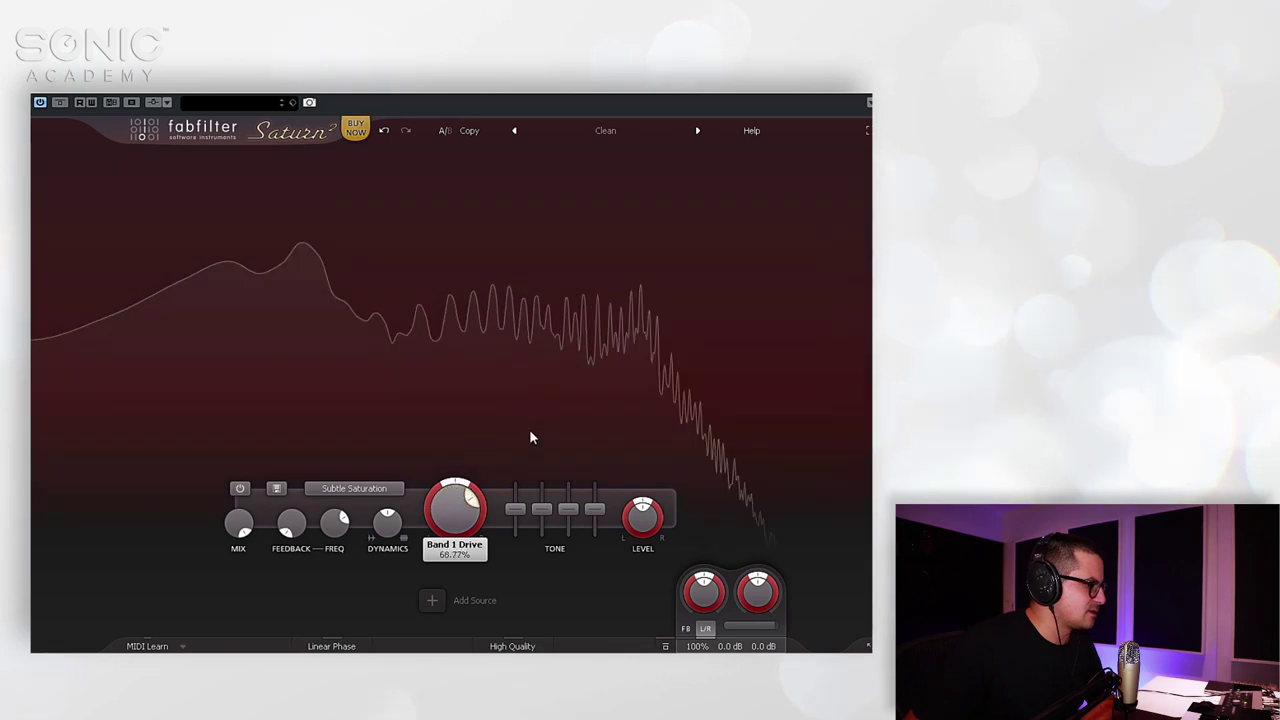
drag(475, 553, 475, 620)
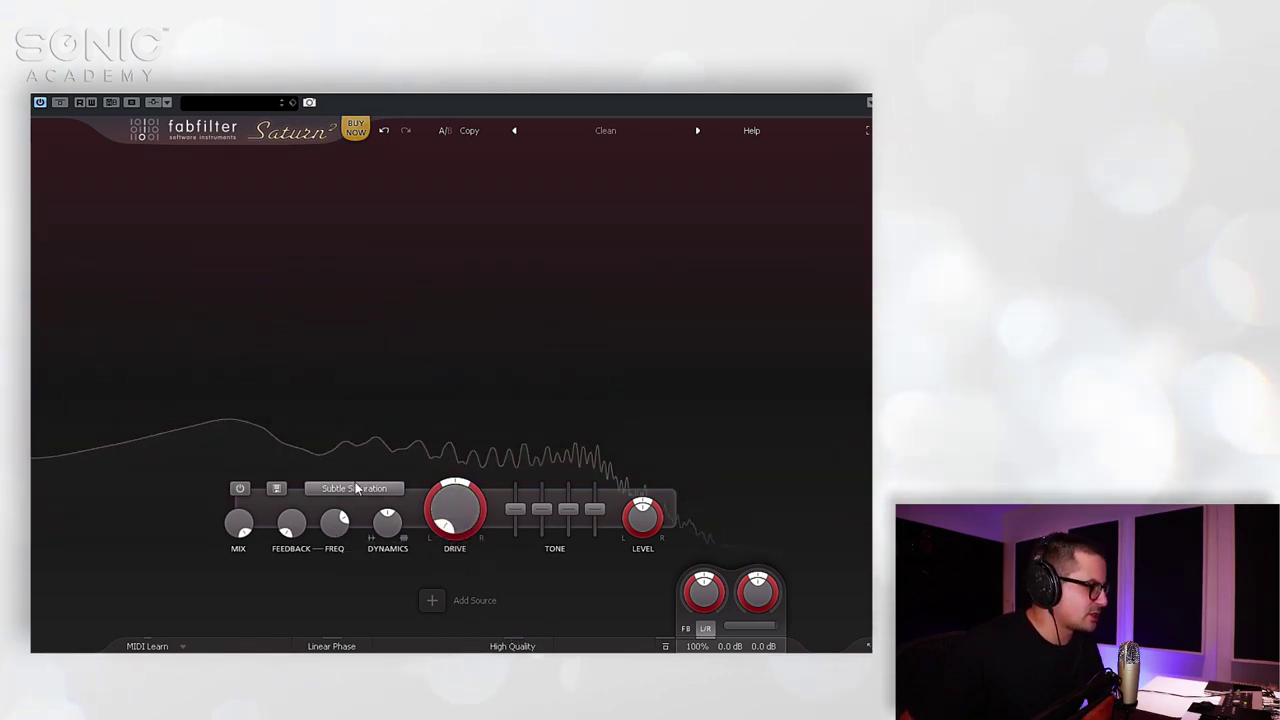
- Try Subtle Tube with band 1 Drive at 100%, then switch to Subtle Transformer
click(354, 488)
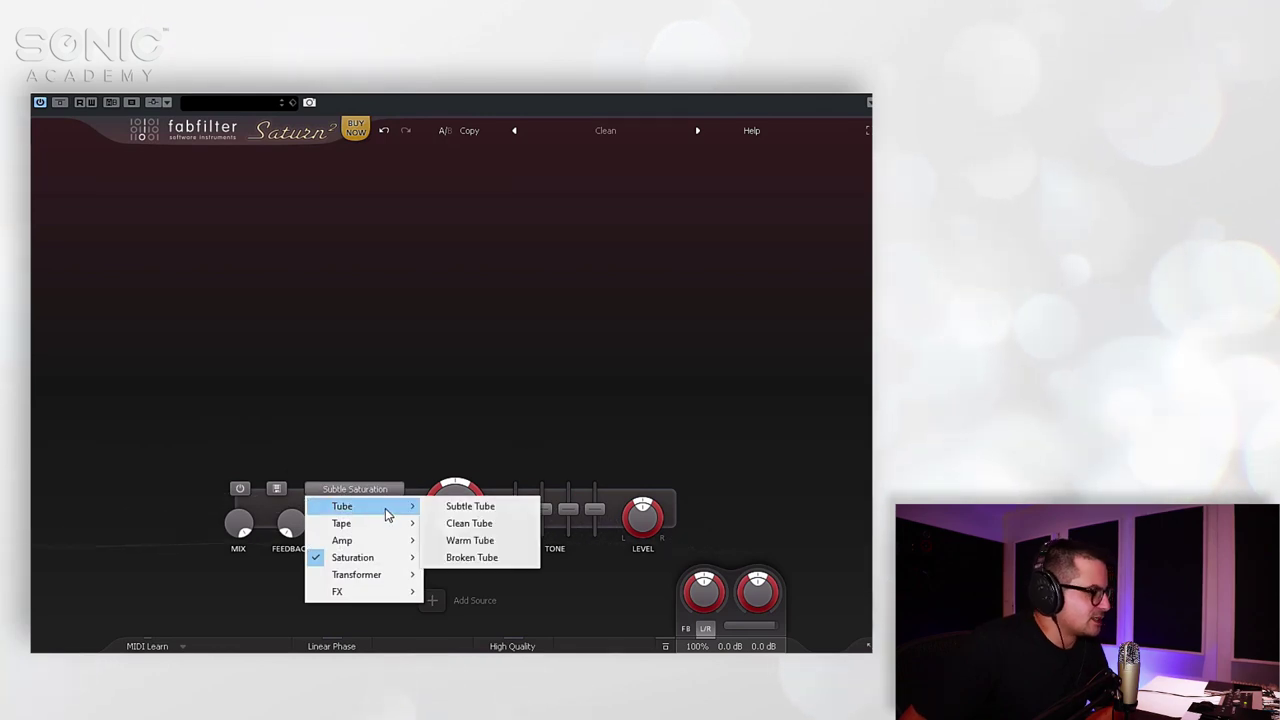
click(450, 506)
drag(452, 516, 468, 309)
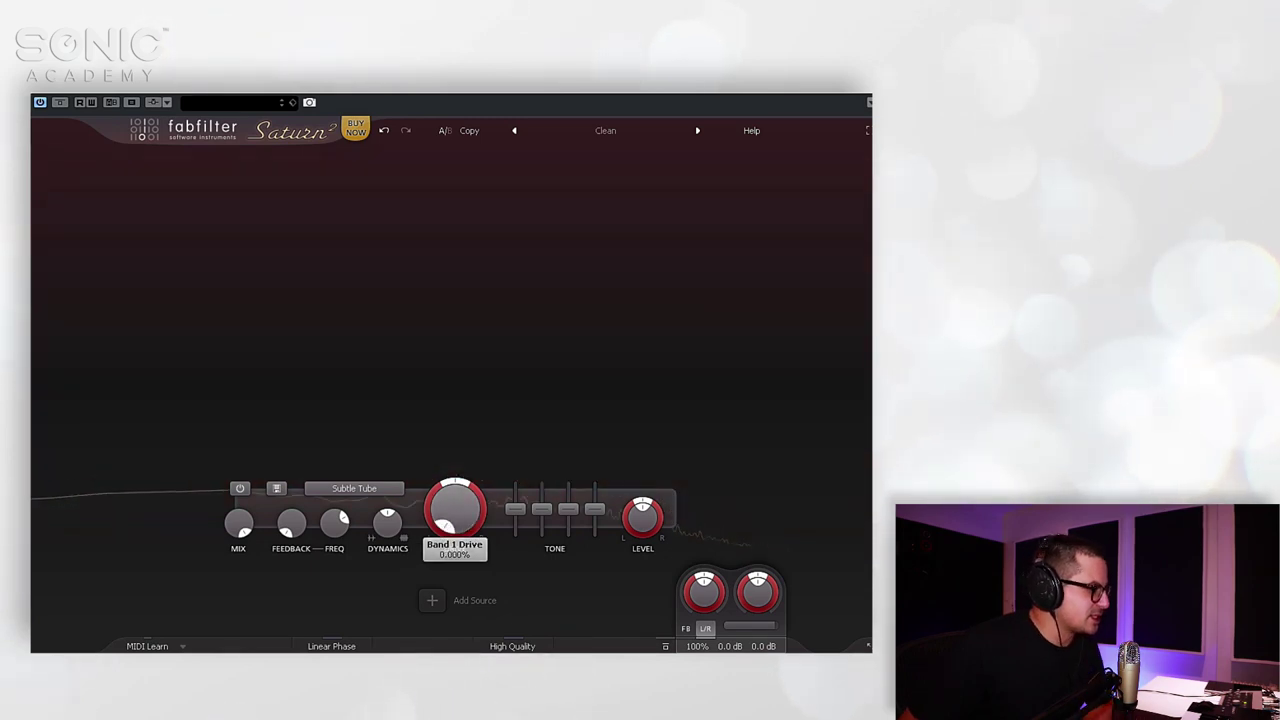
click(332, 490)
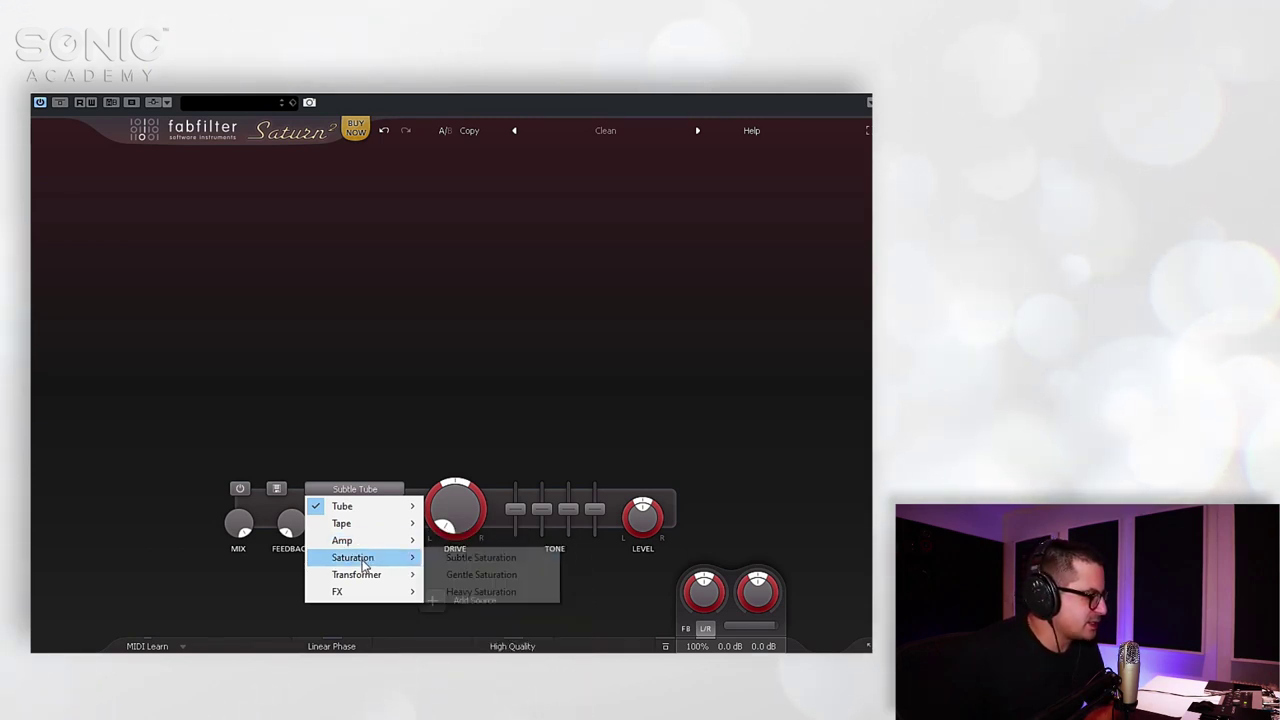
mouse_move(350, 575)
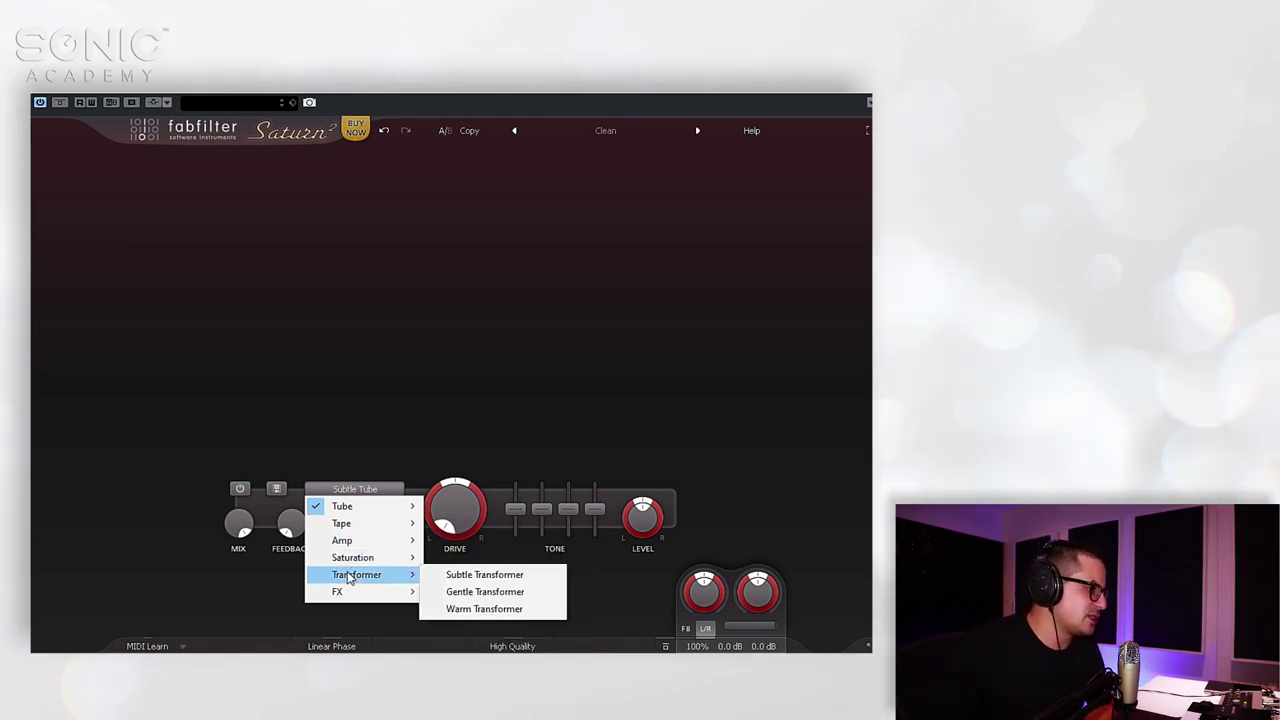
click(487, 575)
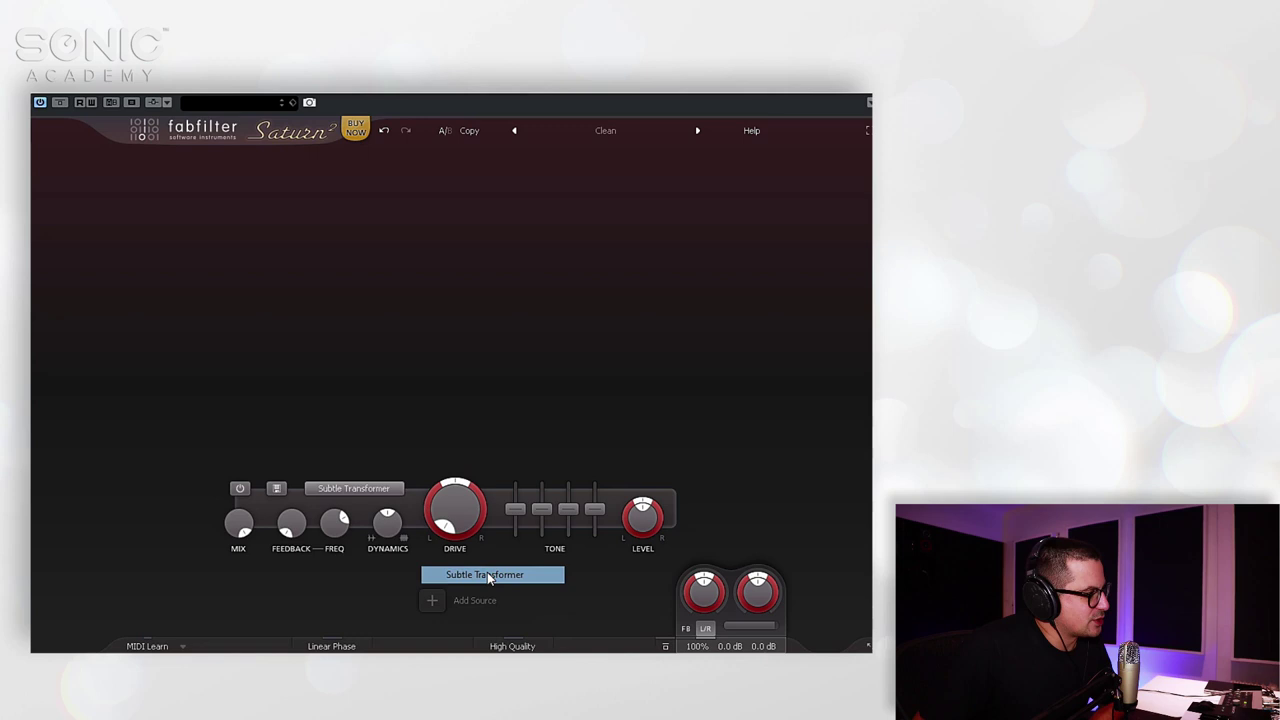
- Switch band 1 to the FX > Breakdown style and set Drive around 25% during playback
click(354, 488)
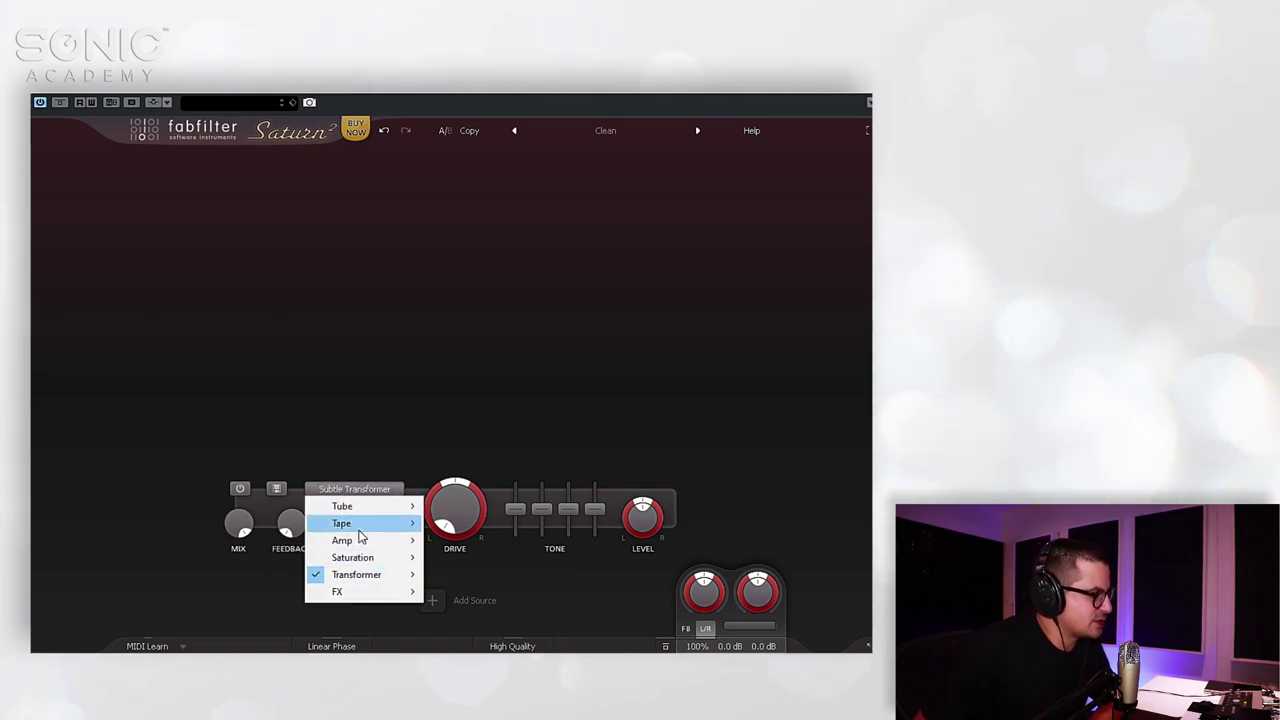
mouse_move(395, 594)
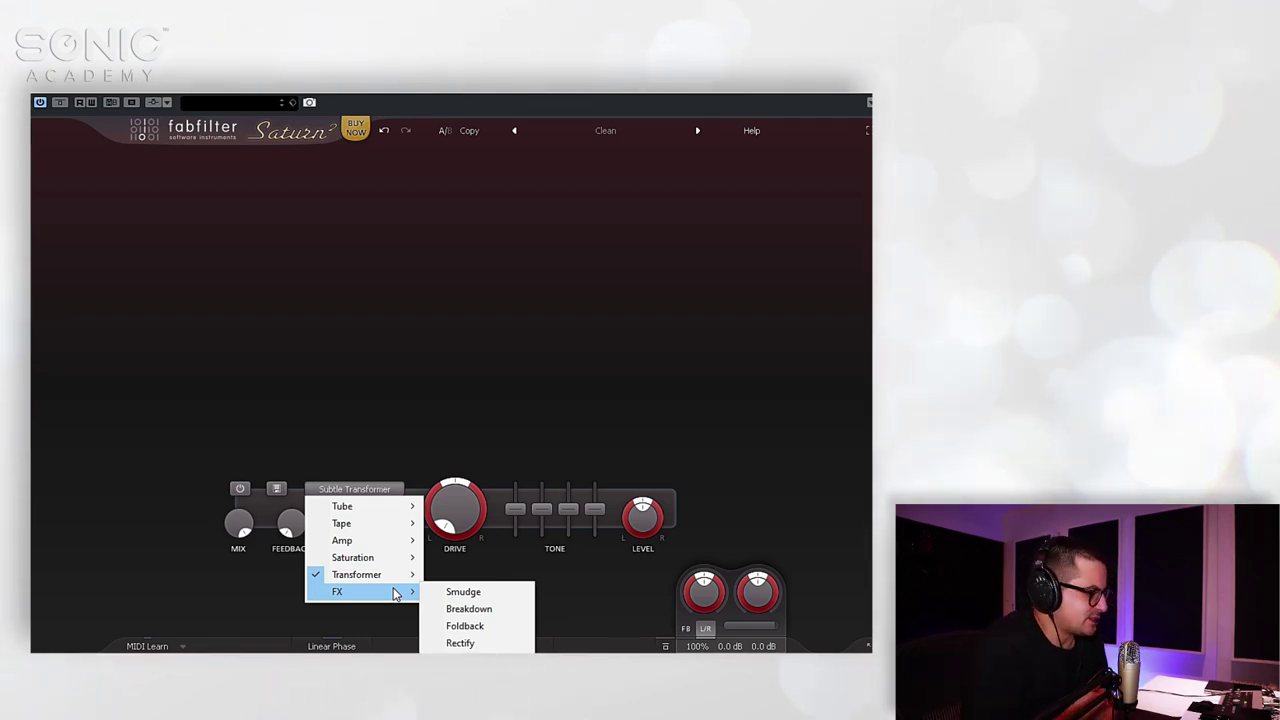
click(469, 609)
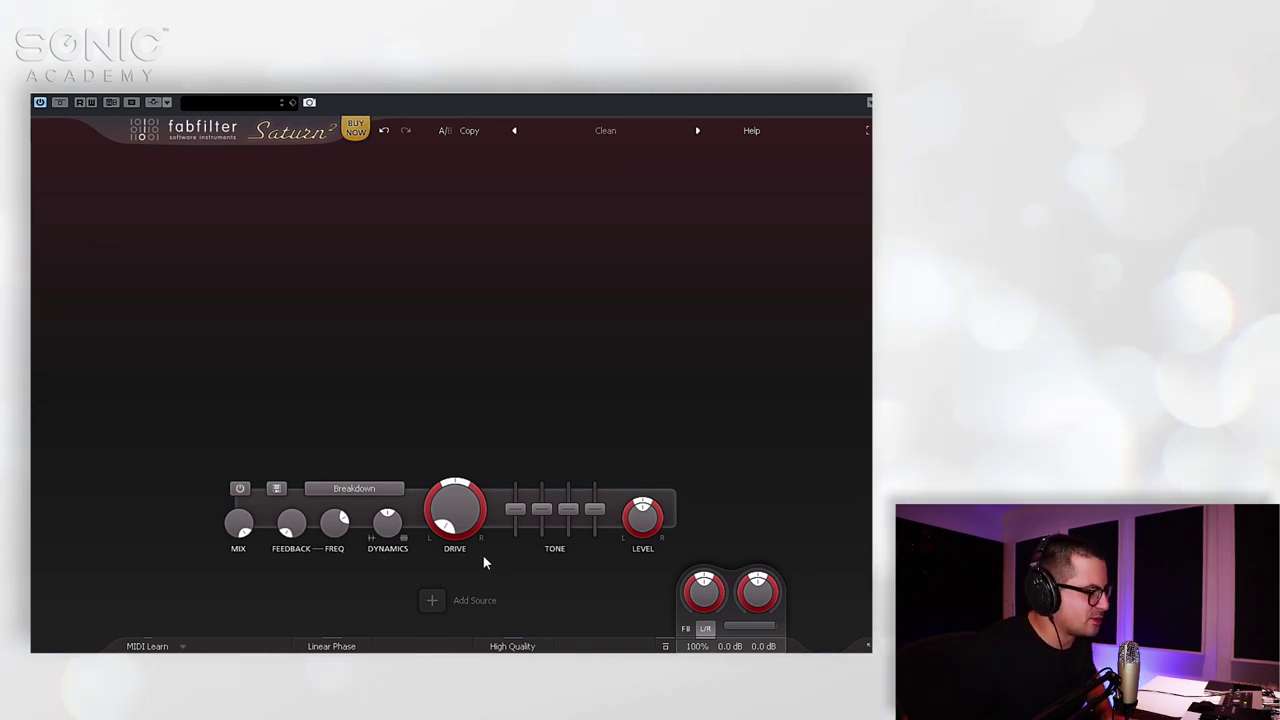
mouse_move(459, 529)
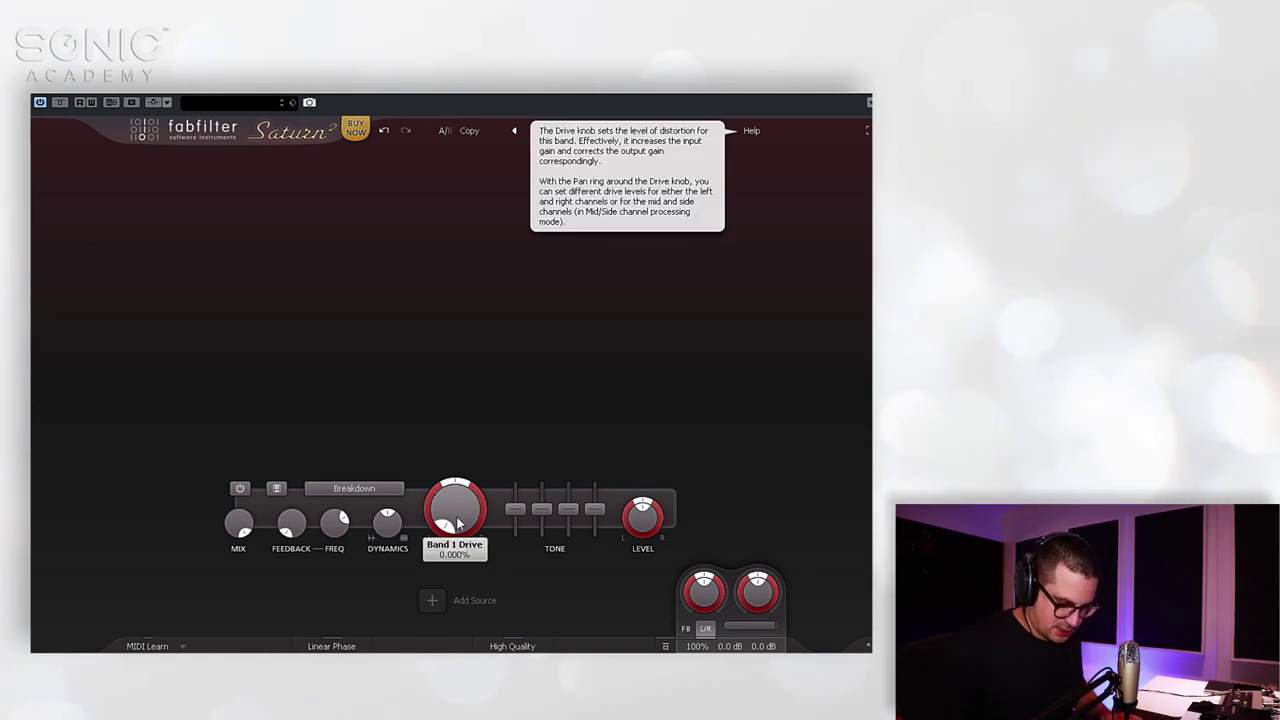
key(space)
mouse_move(458, 523)
mouse_down()
mouse_move(431, 422)
mouse_move(446, 269)
mouse_move(448, 513)
mouse_up()
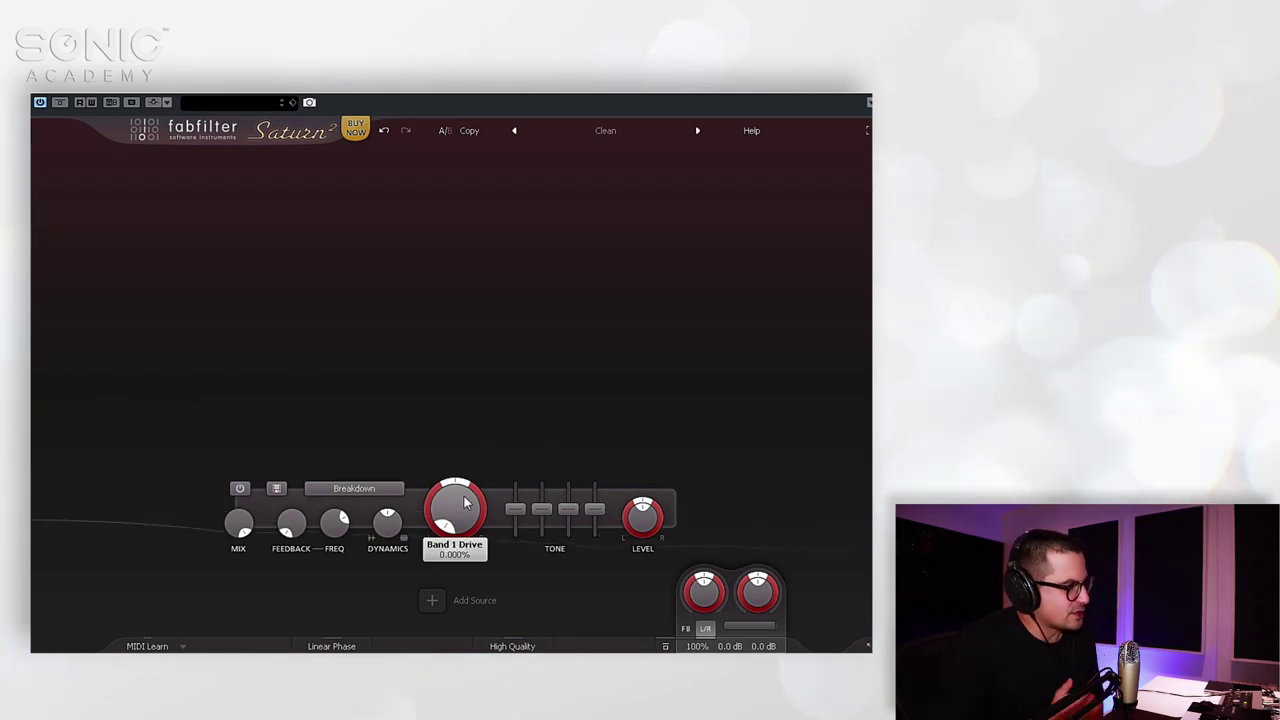
mouse_move(464, 503)
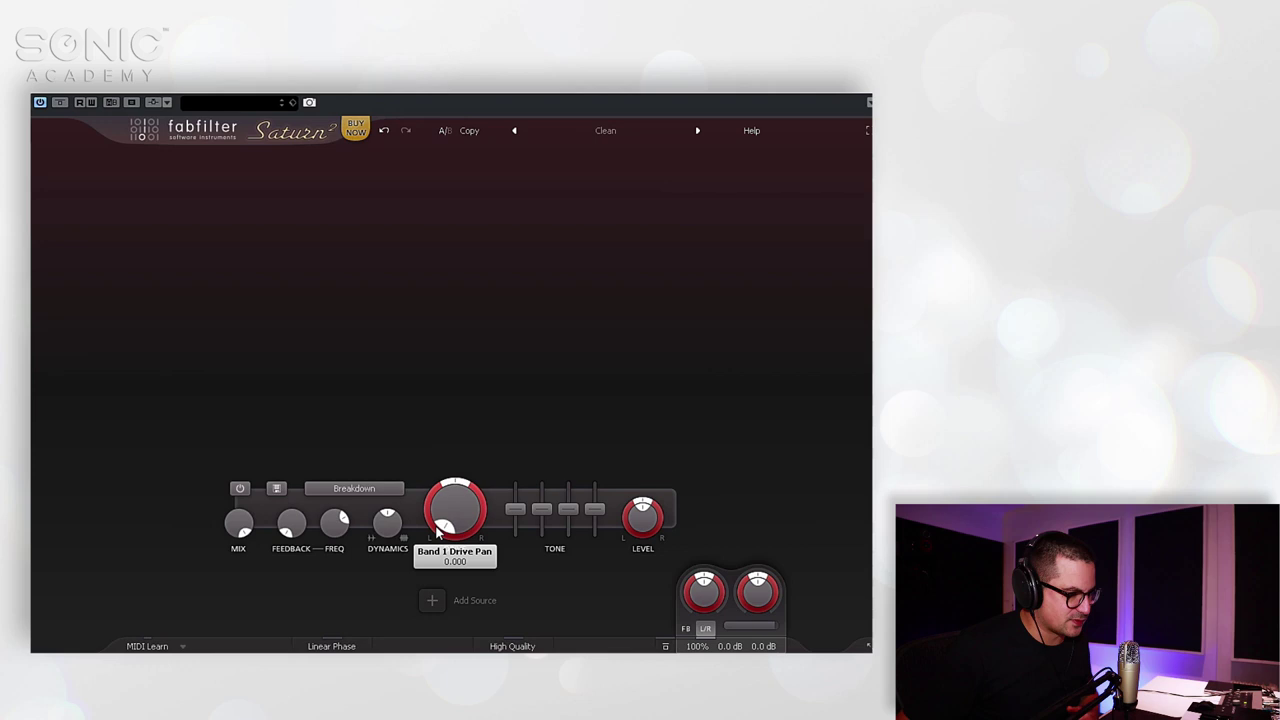
mouse_move(438, 532)
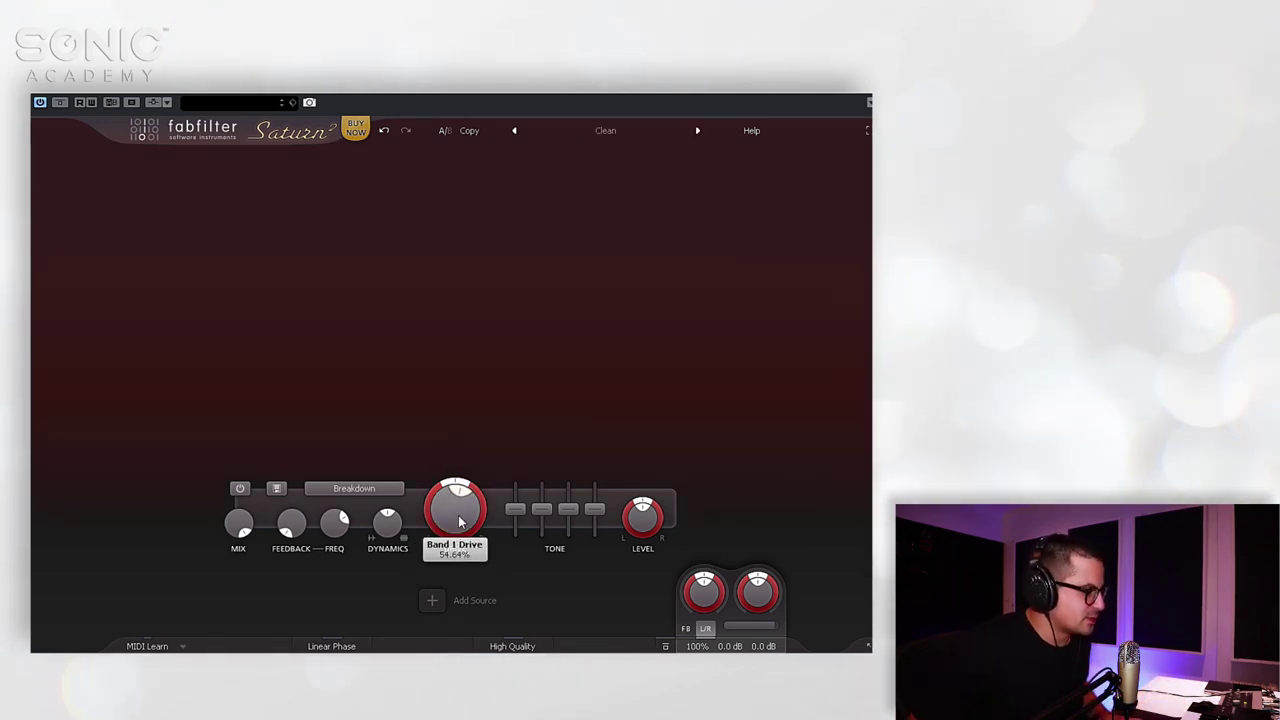
double_click(460, 521)
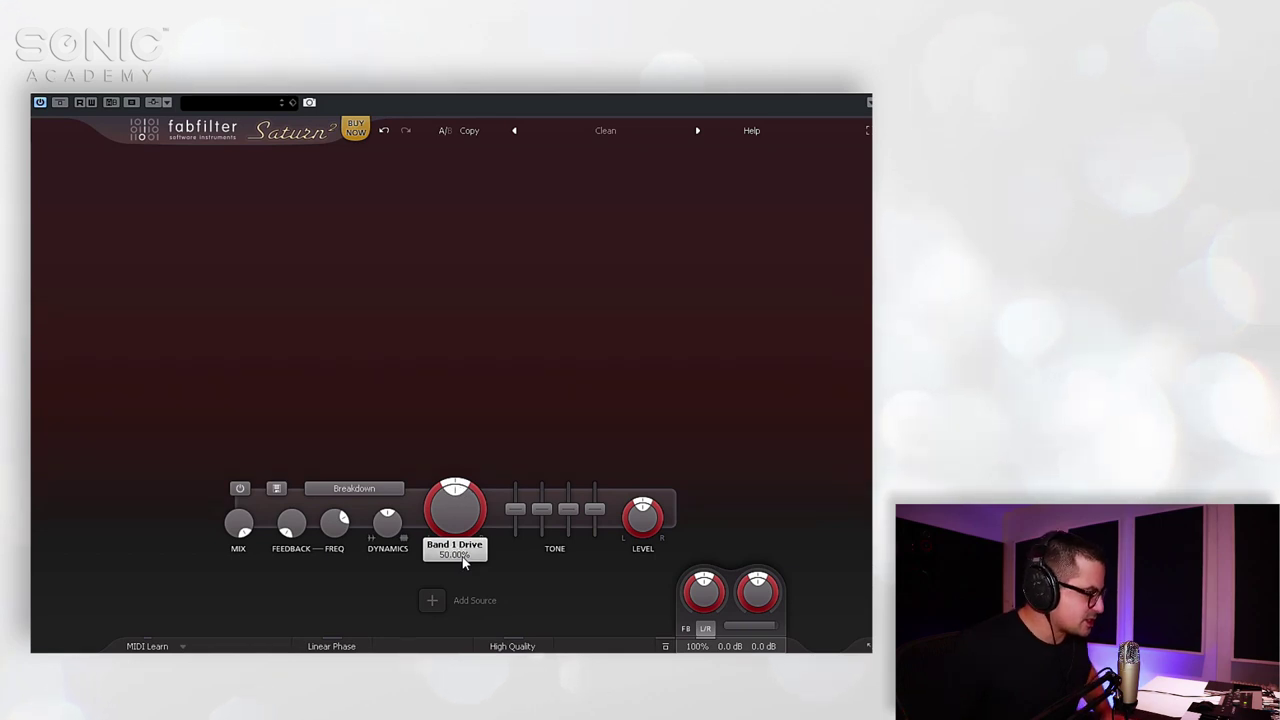
- Sweep band 1 Mix through 30% and 46% down to zero, then turn Drive to minimum
drag(239, 522, 259, 640)
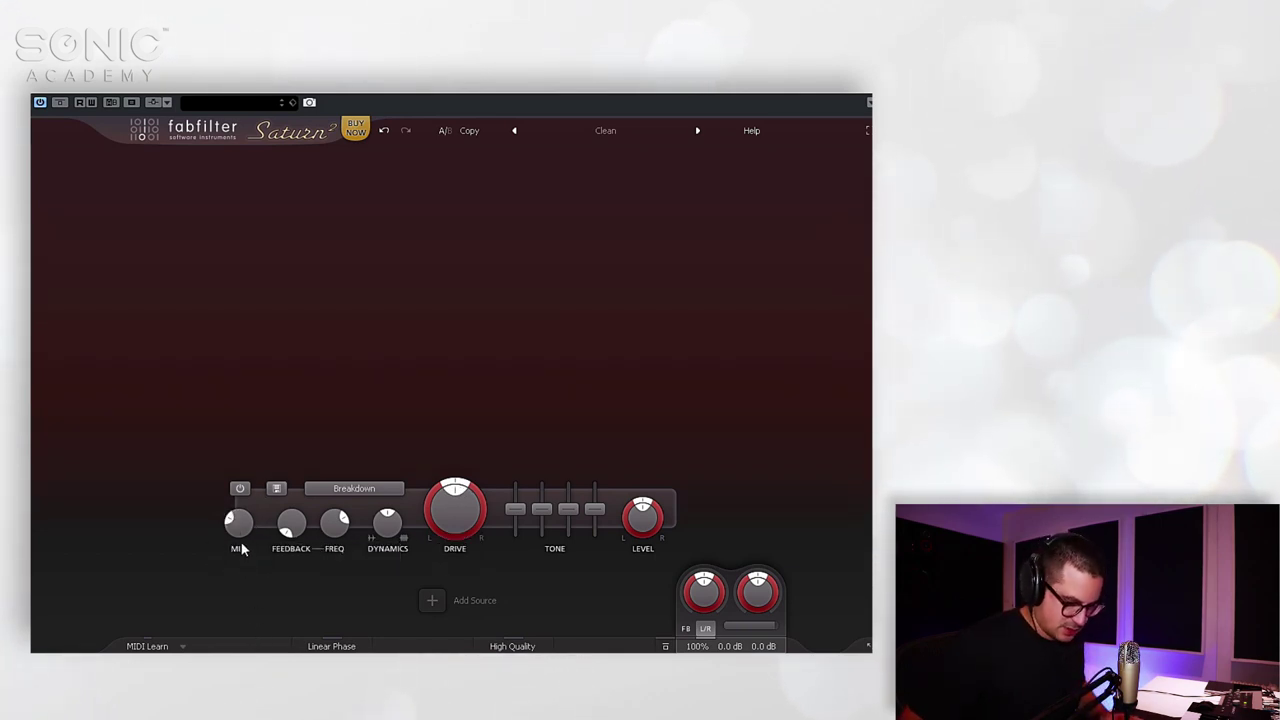
key(space)
drag(241, 540, 245, 508)
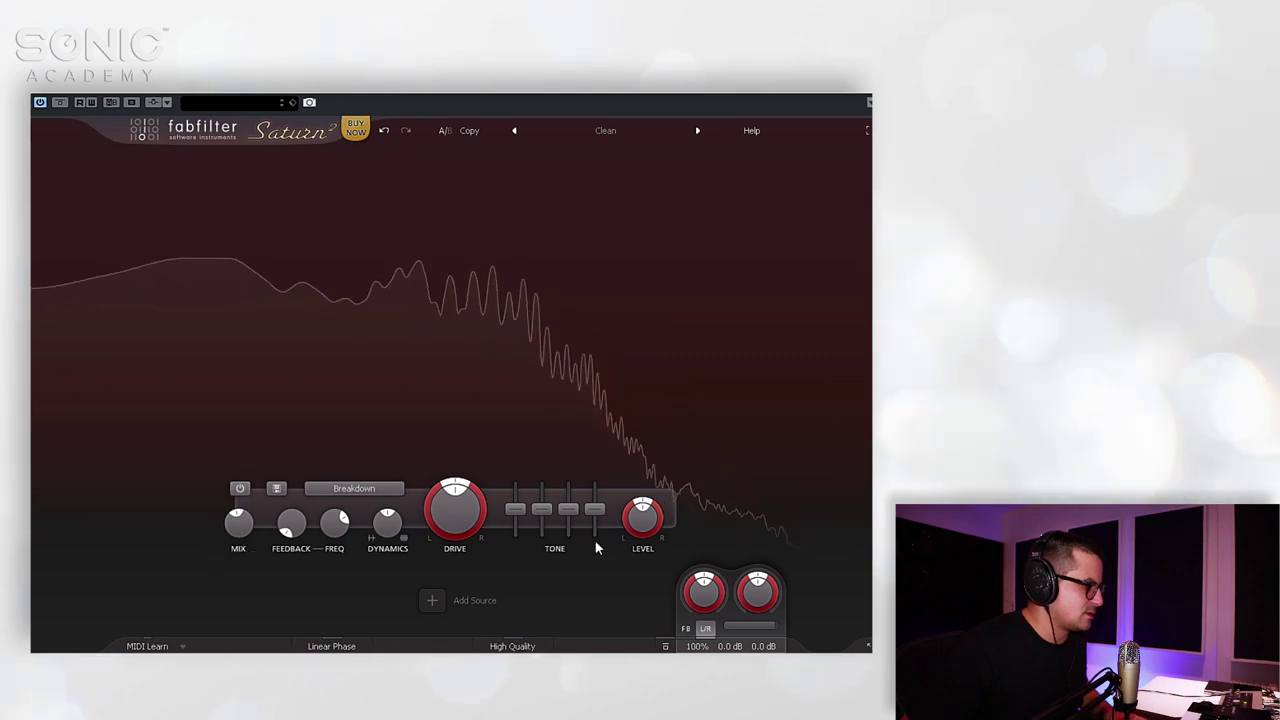
drag(238, 522, 240, 600)
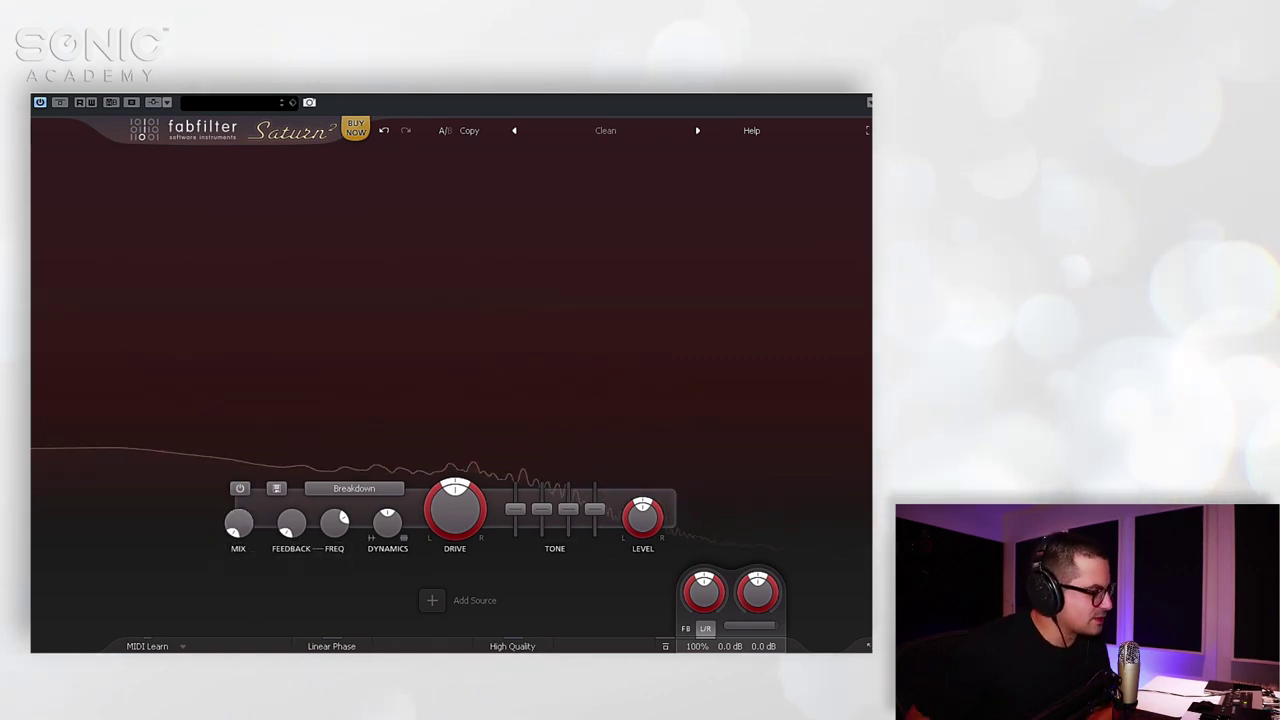
mouse_move(457, 513)
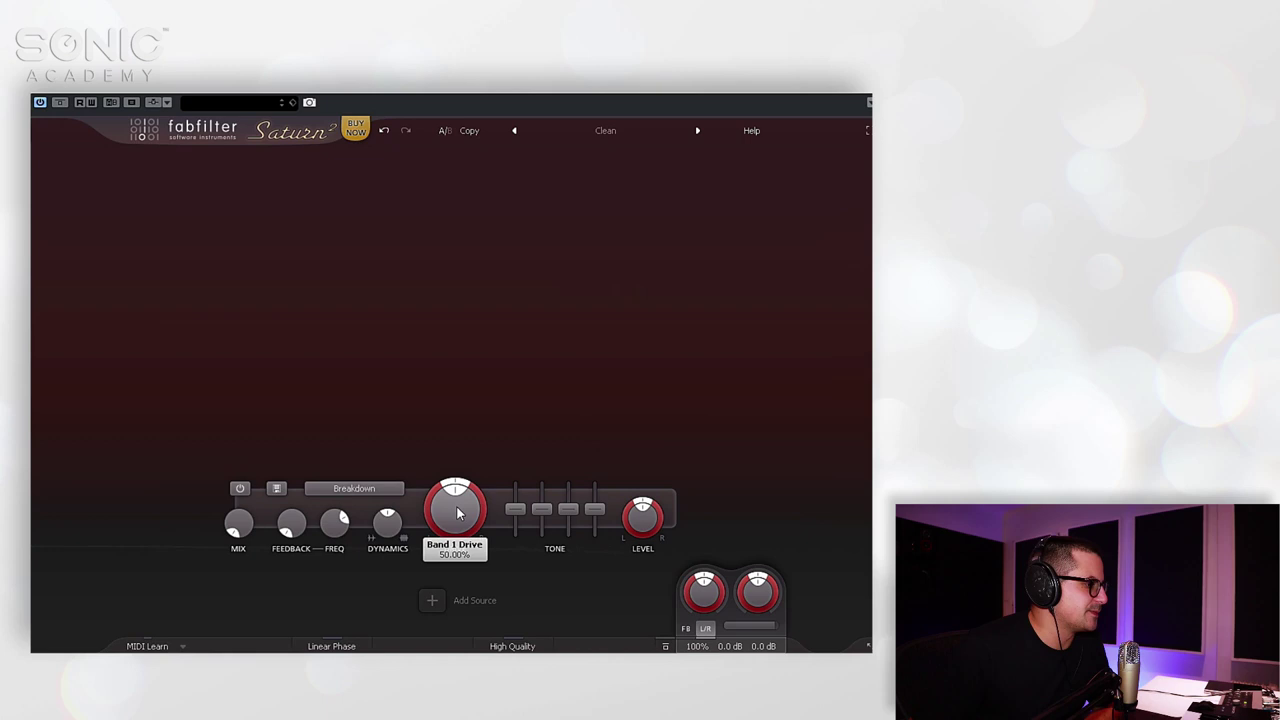
drag(459, 583, 460, 660)
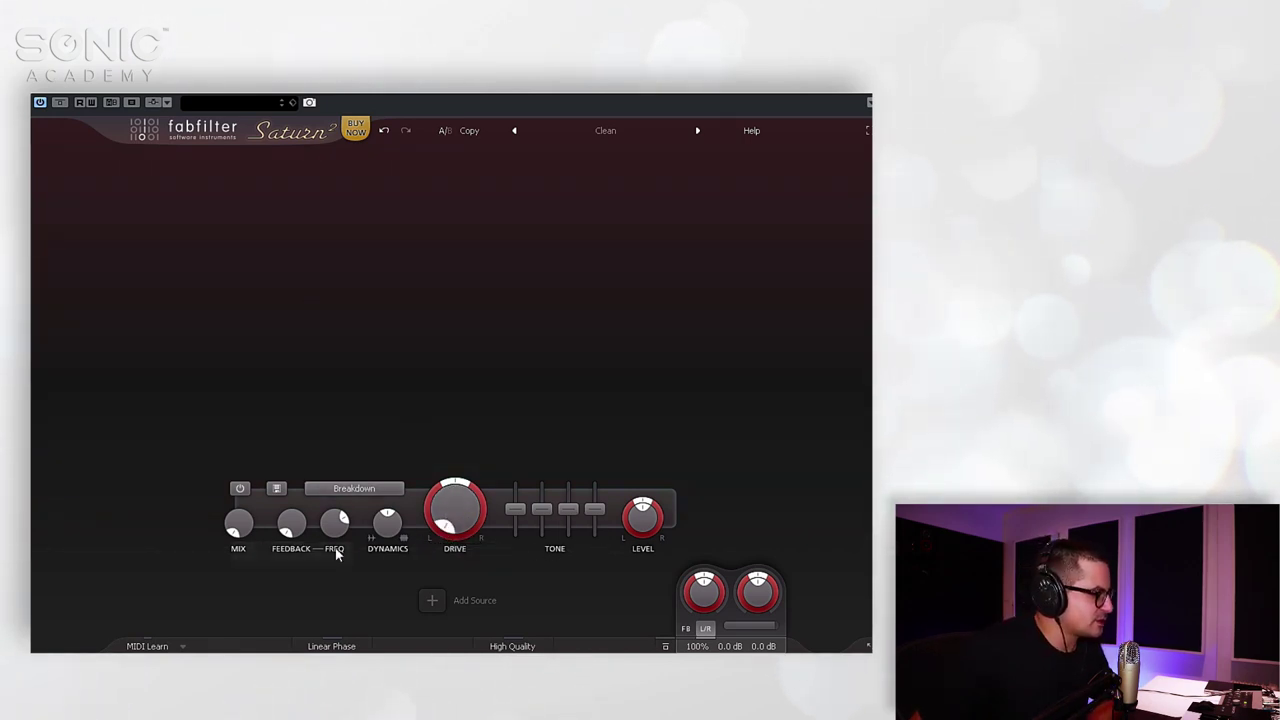
- Raise band 1 Feedback to about 95.8% and drop the feedback Freq to about 21.6 Hz
mouse_move(243, 532)
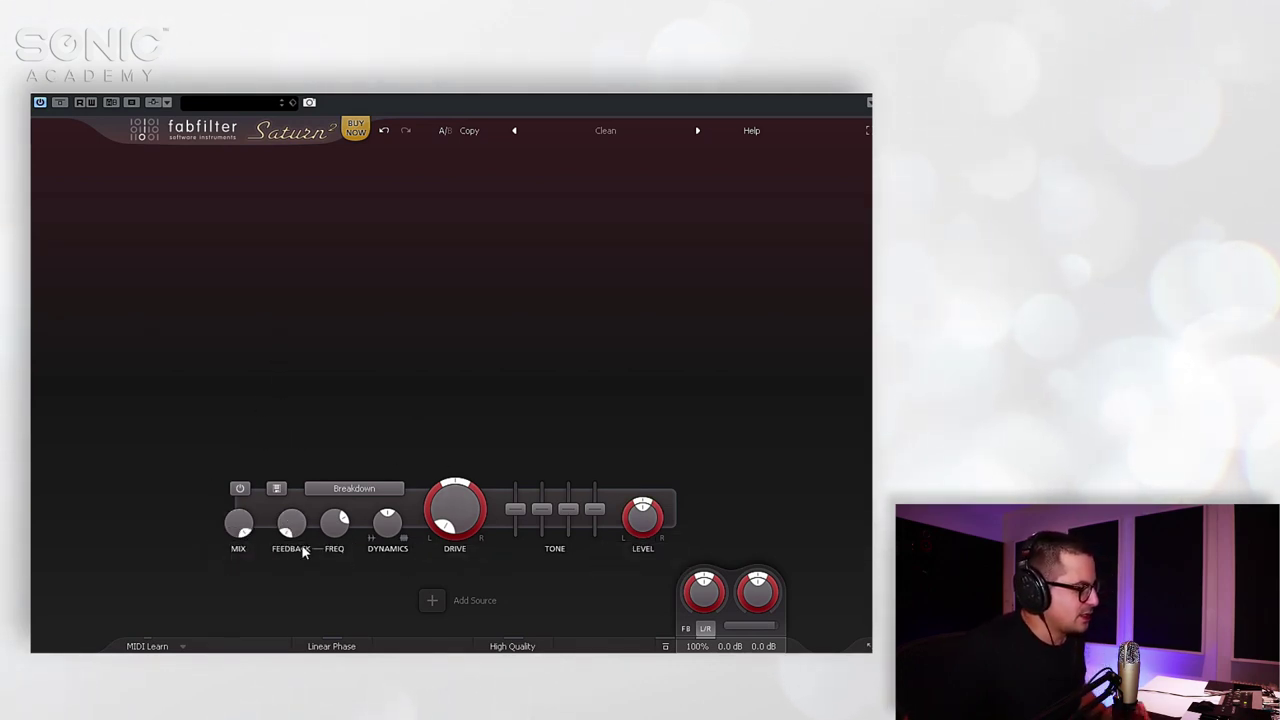
mouse_move(294, 530)
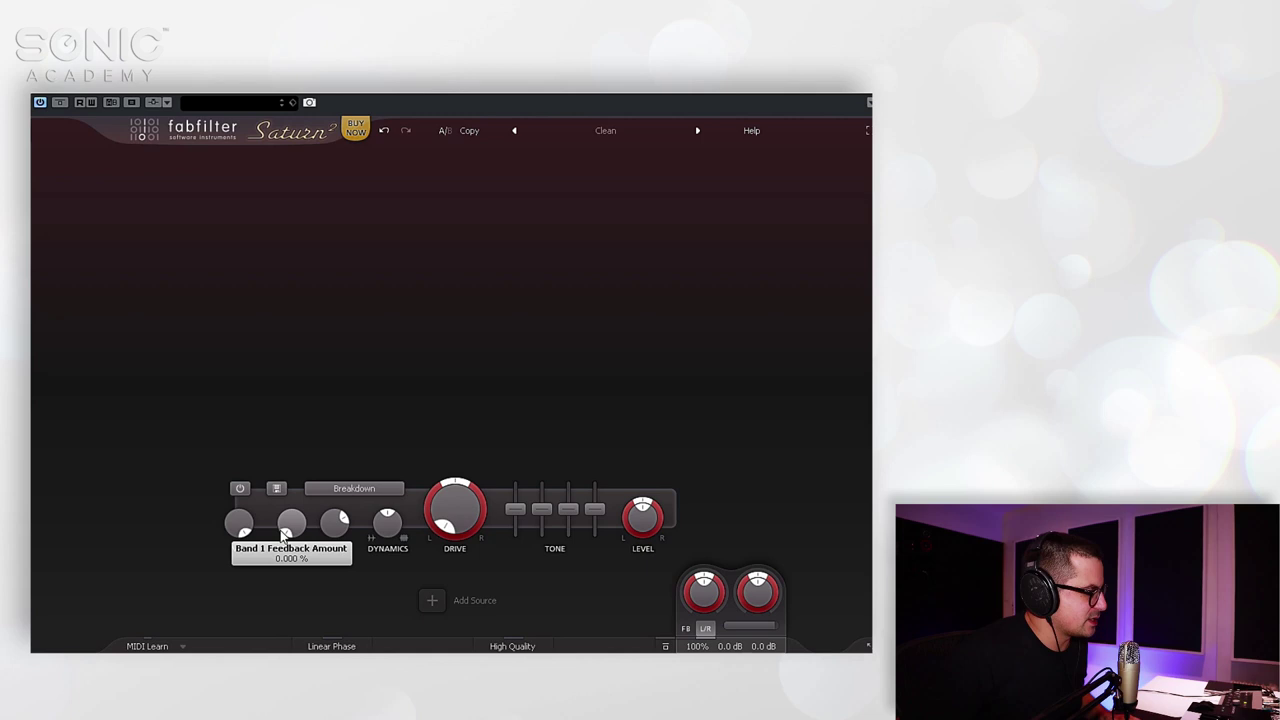
drag(300, 533, 305, 376)
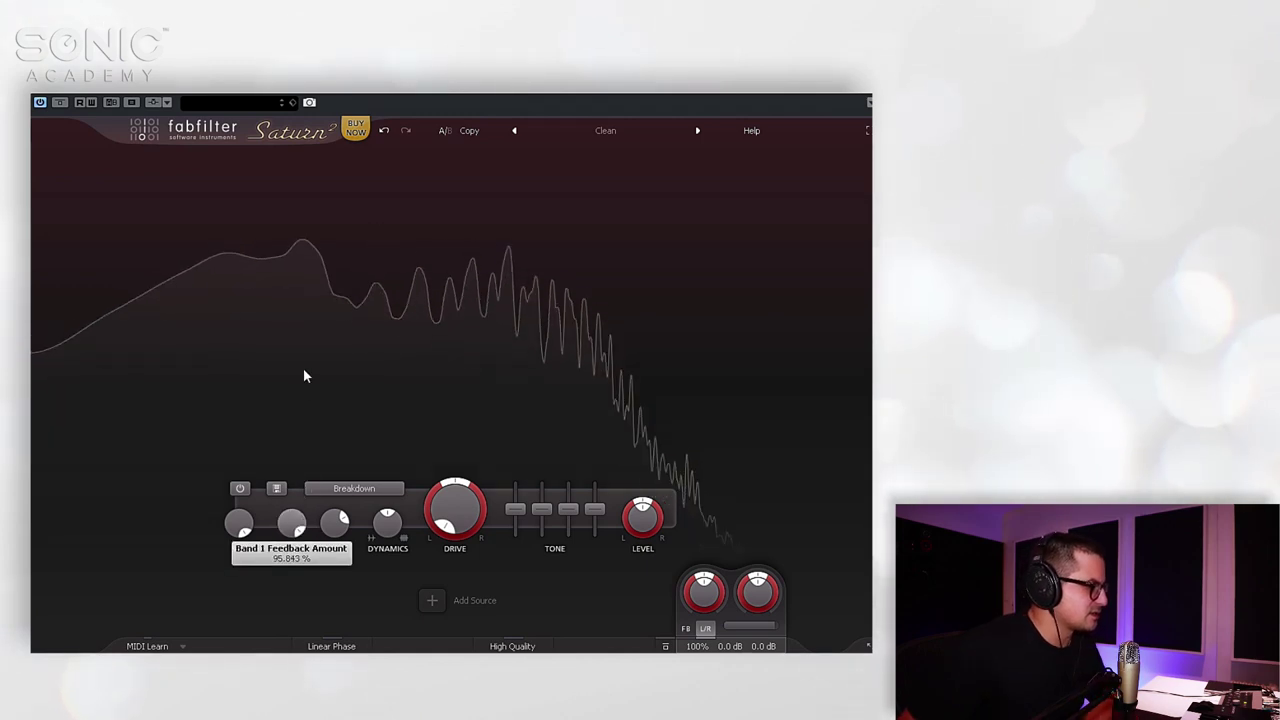
mouse_move(339, 525)
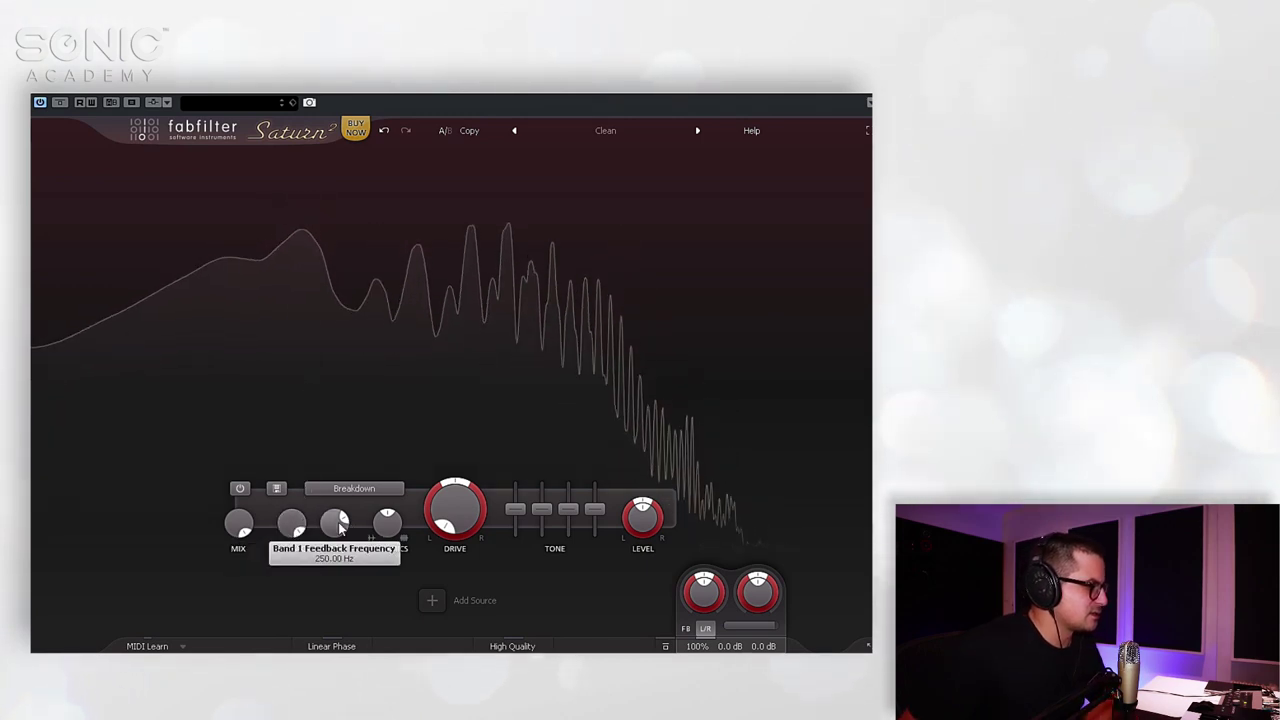
drag(339, 525, 299, 487)
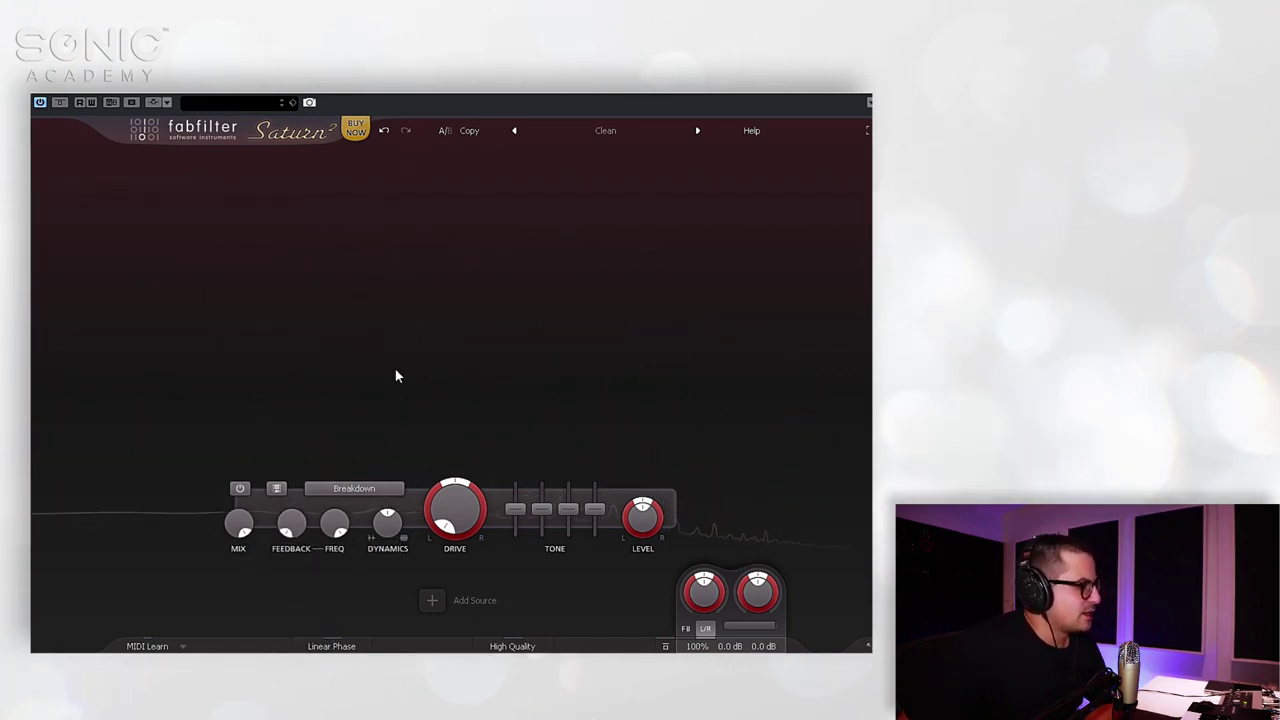
- Nudge band 1 Dynamics up to 0.546, then back down to about 0.5
mouse_move(385, 522)
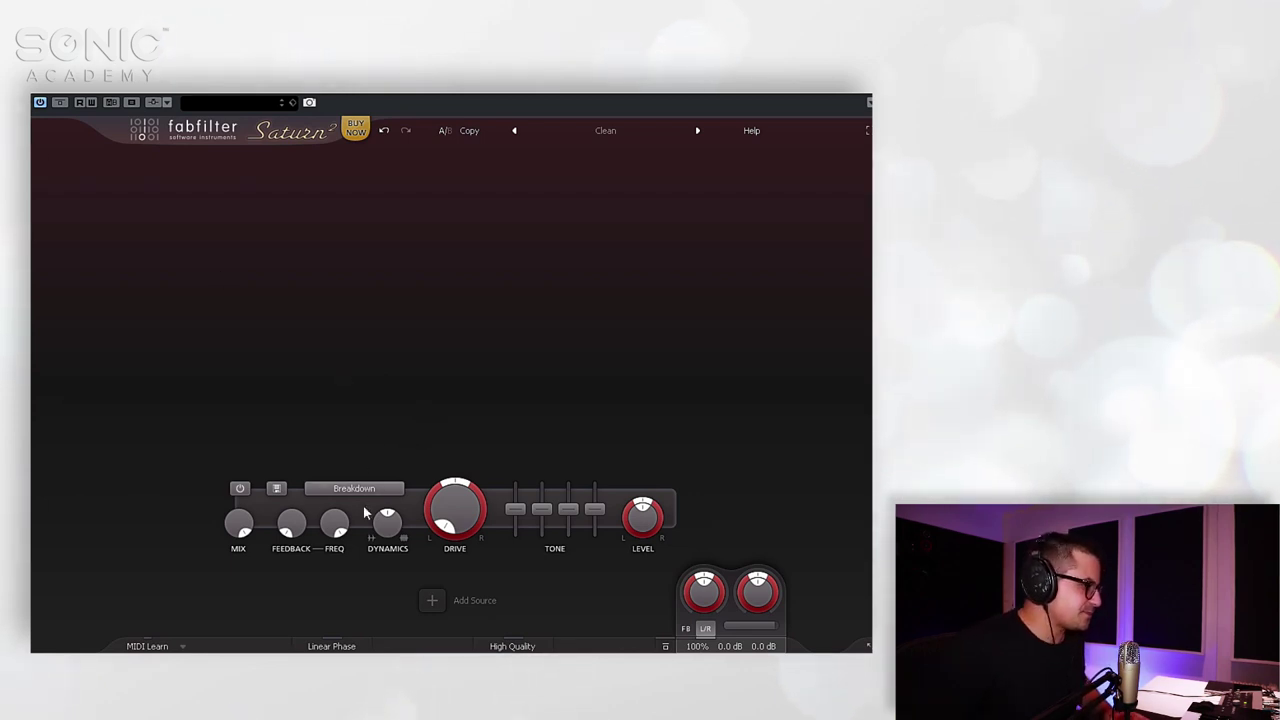
drag(389, 518, 394, 476)
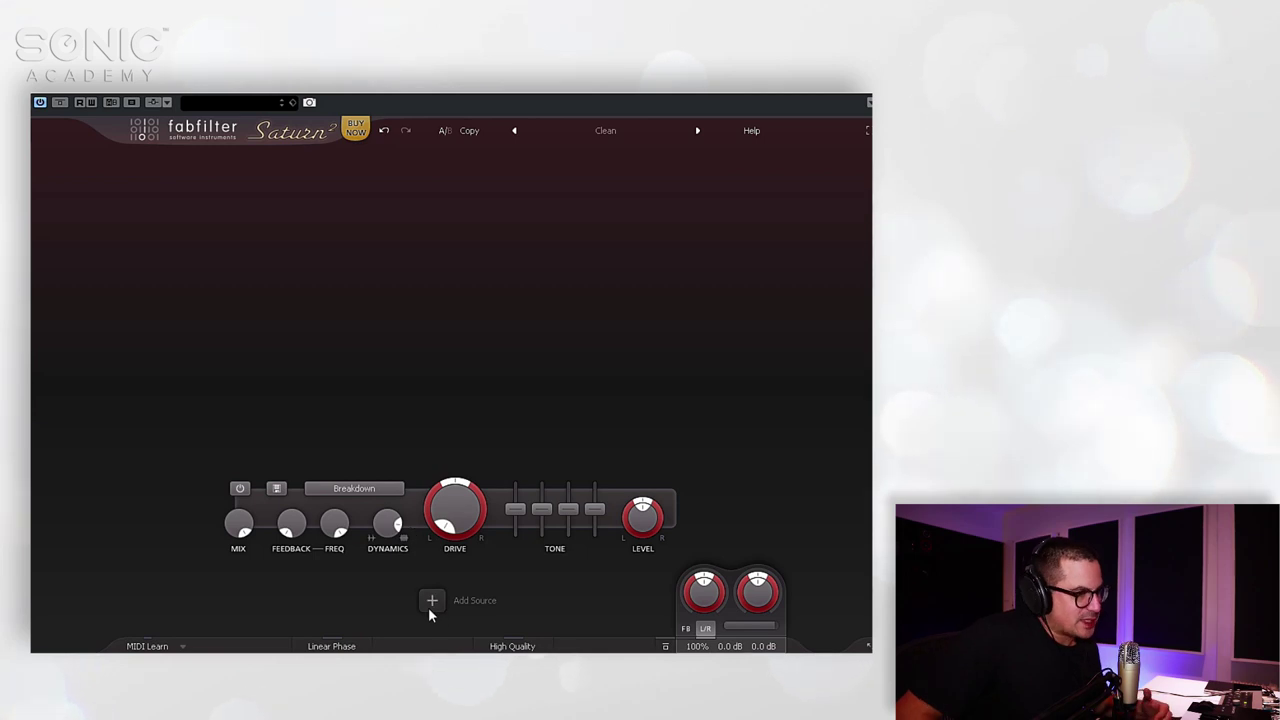
mouse_move(428, 607)
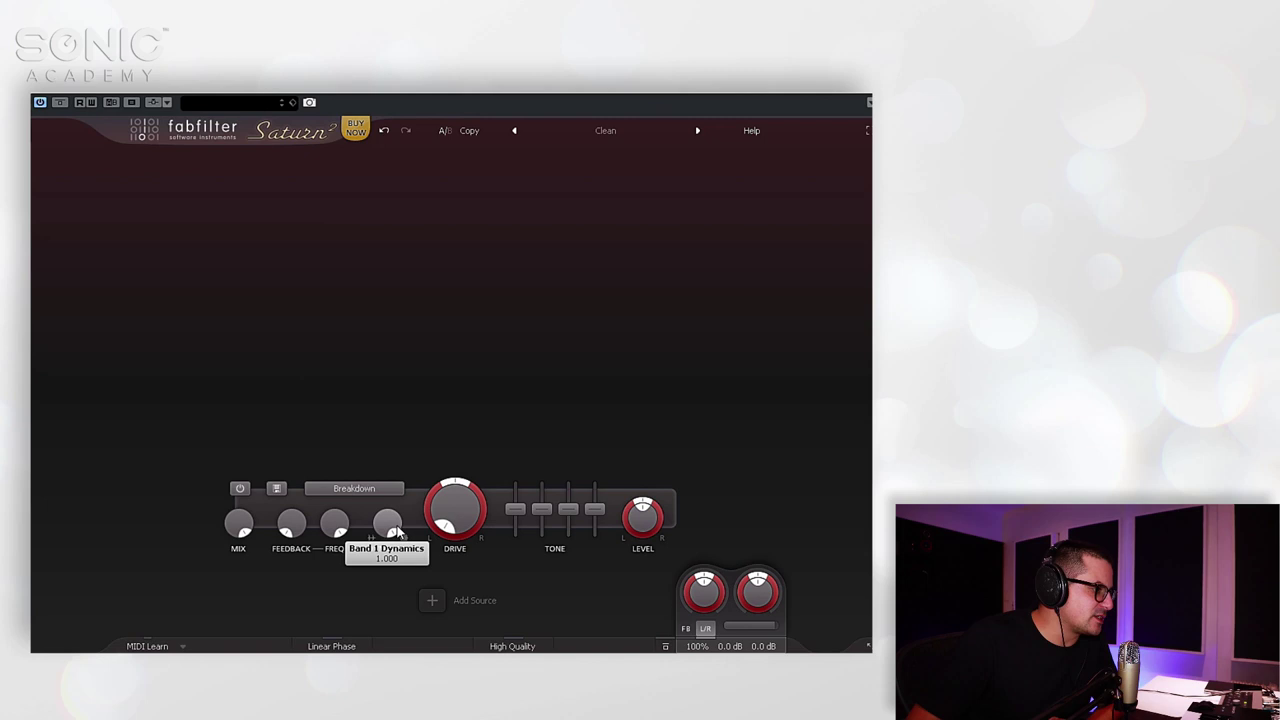
mouse_move(470, 525)
mouse_move(385, 530)
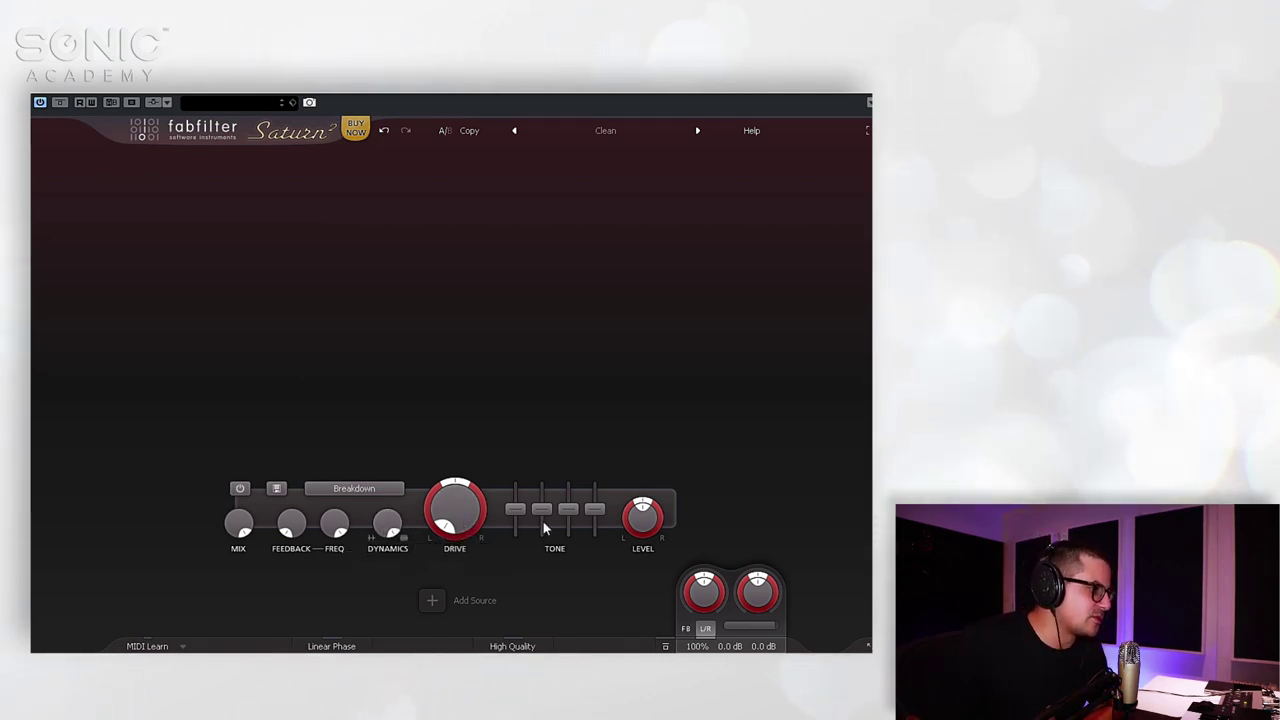
drag(388, 522, 386, 563)
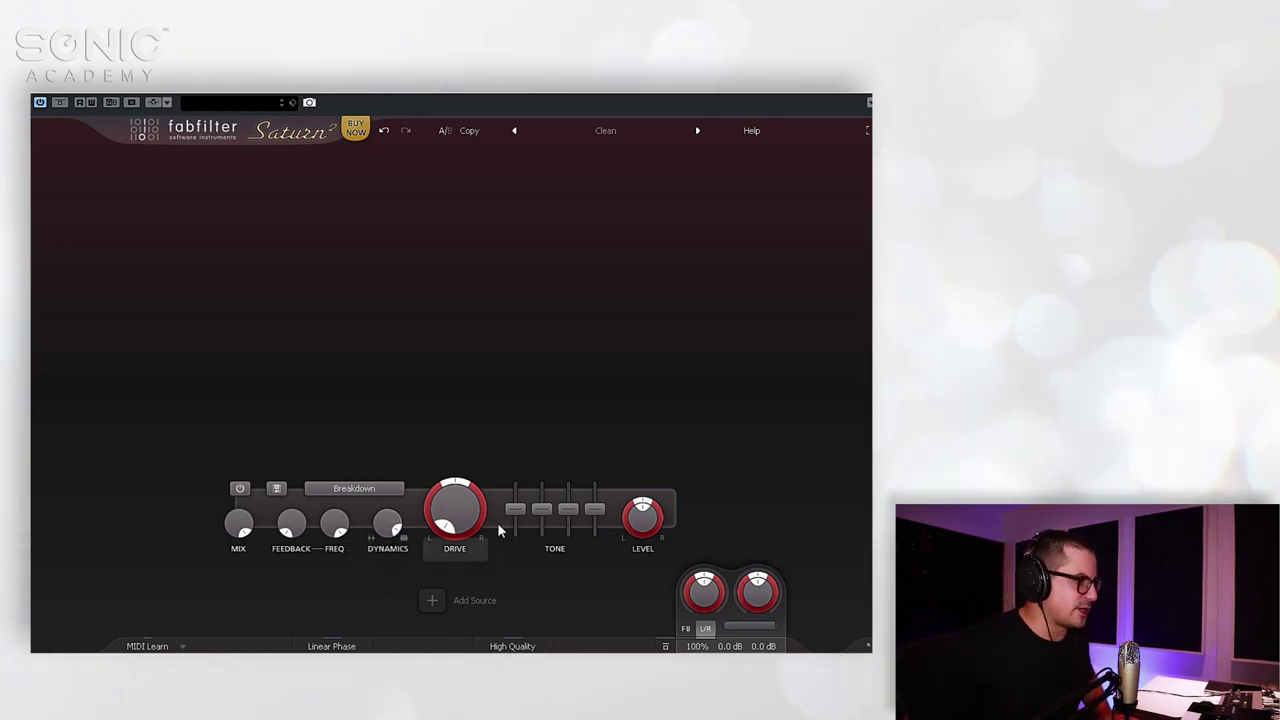
- Pull Dynamics down to -1.000, then play audio and raise Drive to about 71%
mouse_move(456, 526)
mouse_move(394, 533)
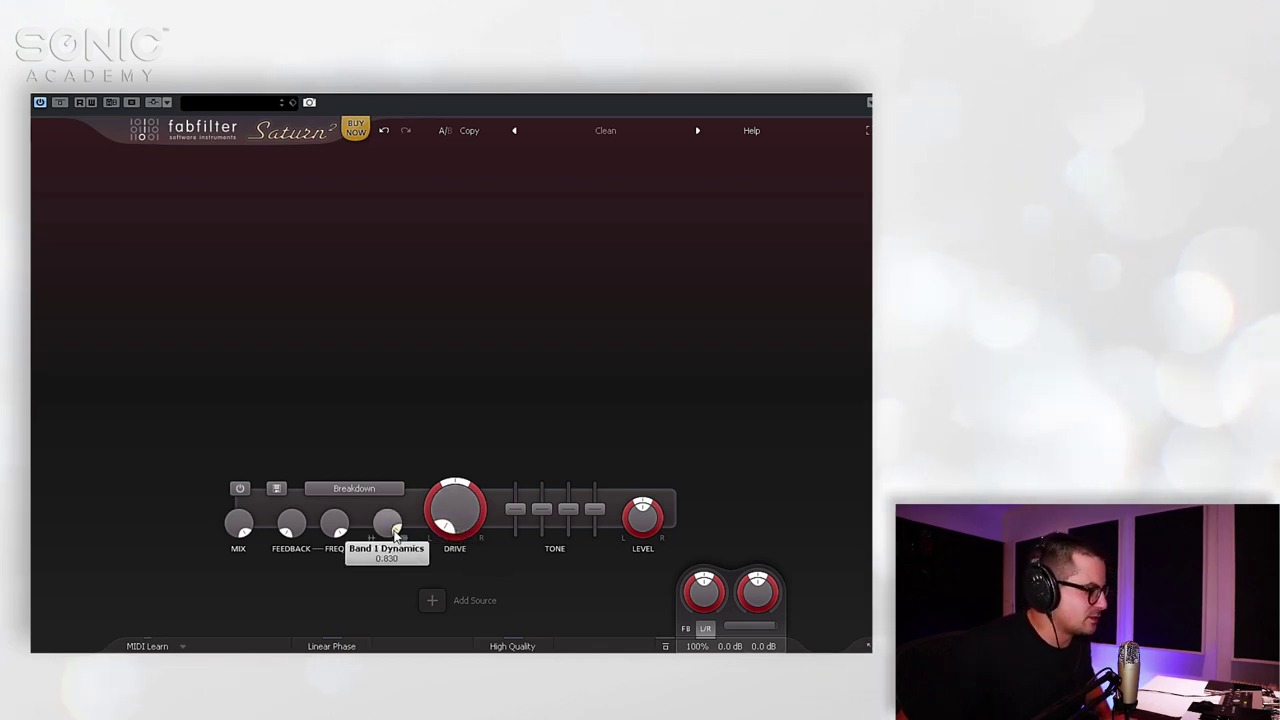
drag(404, 627, 366, 421)
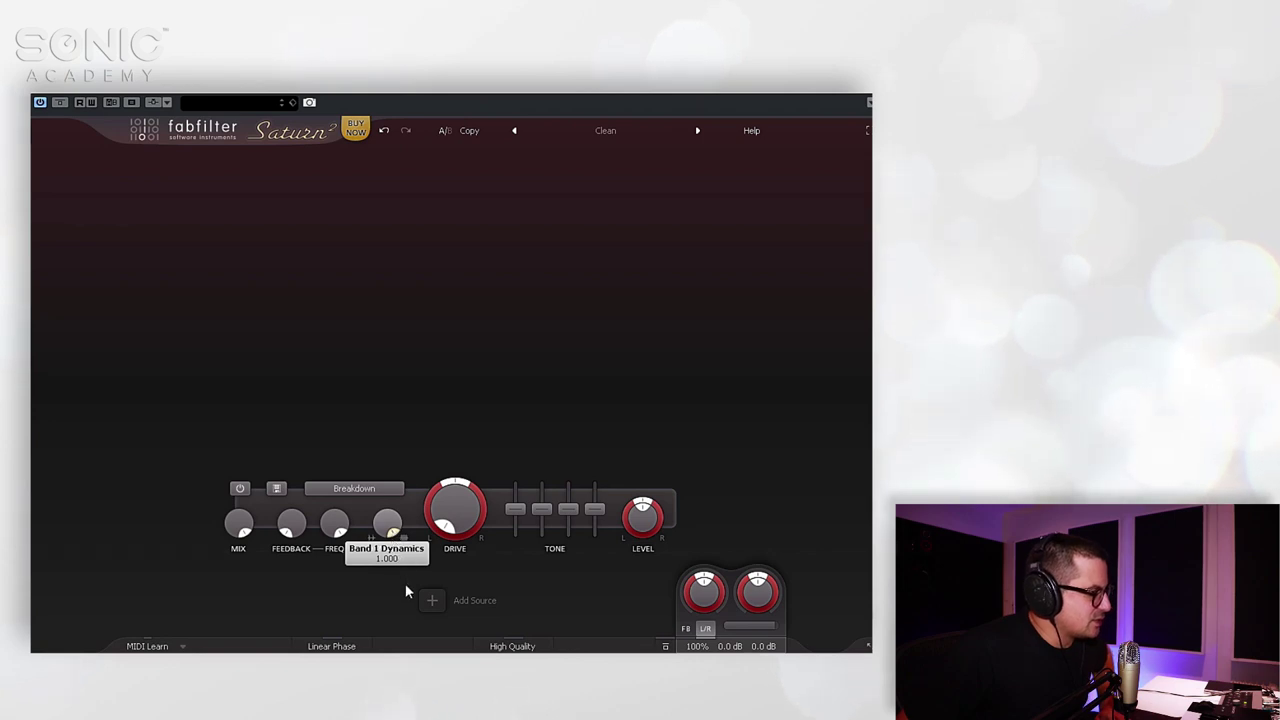
drag(397, 532, 396, 574)
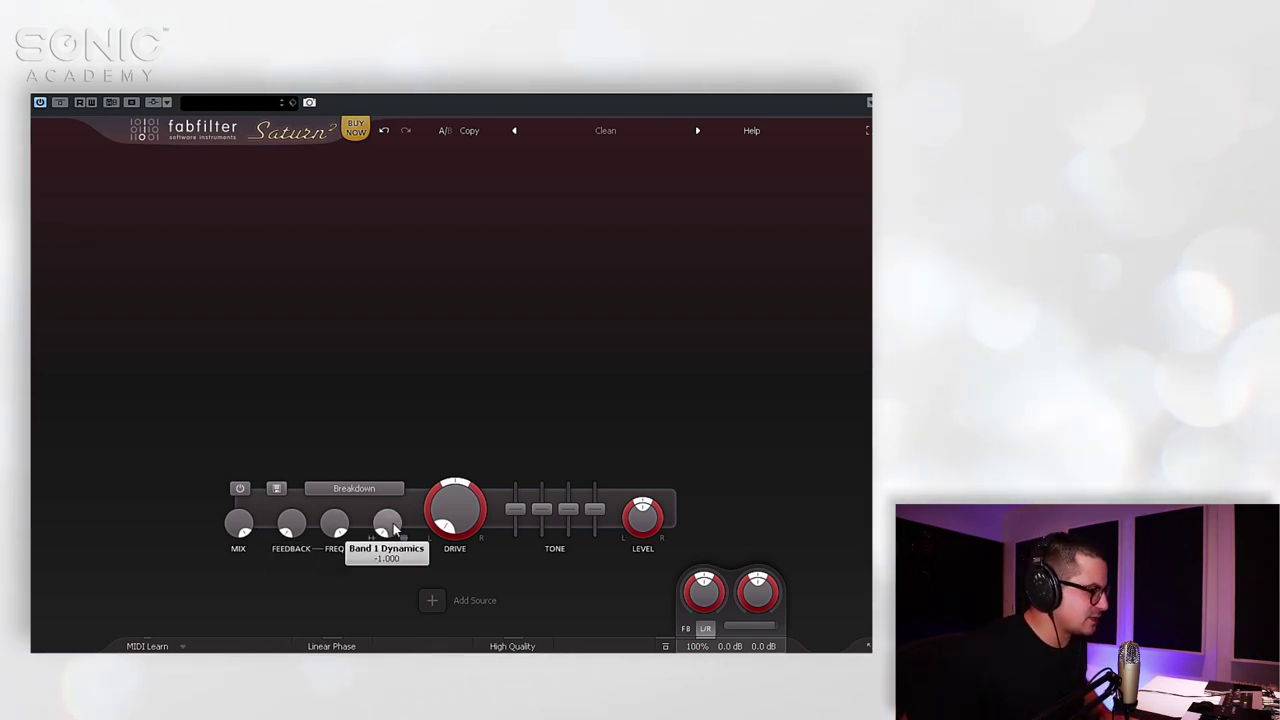
key(space)
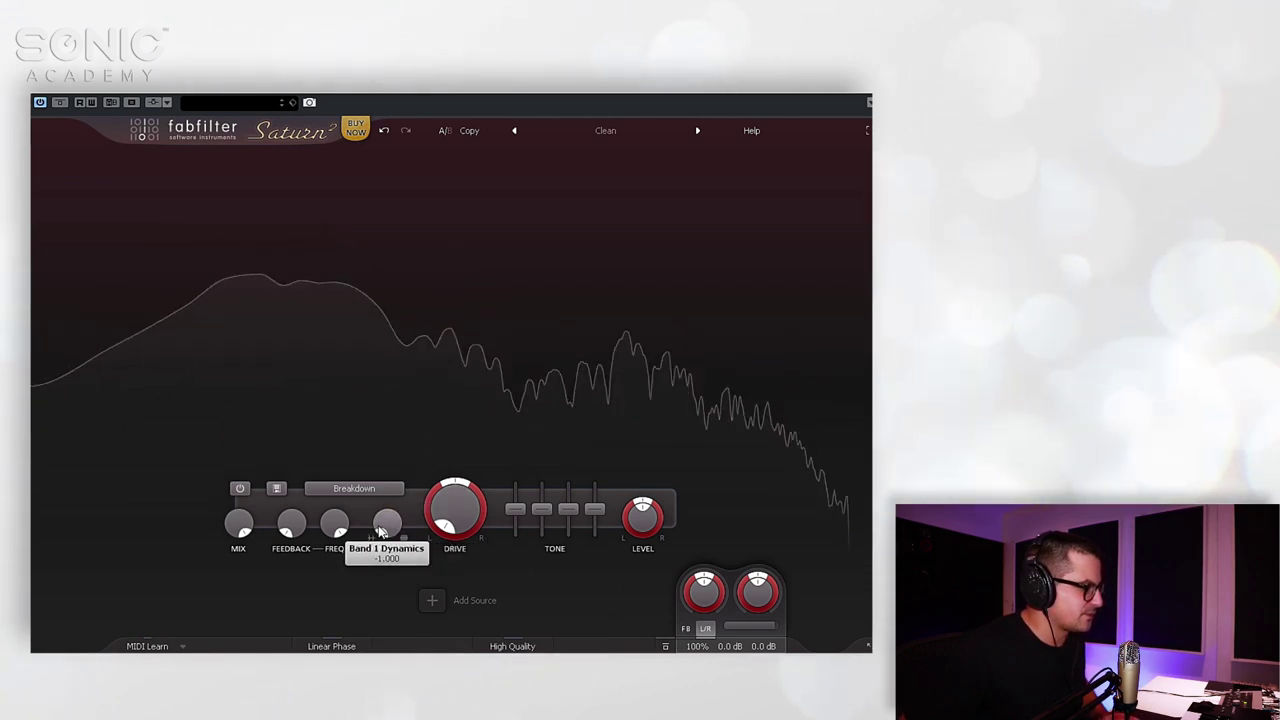
mouse_move(456, 532)
mouse_down()
mouse_move(437, 418)
mouse_move(473, 430)
mouse_move(448, 520)
mouse_up()
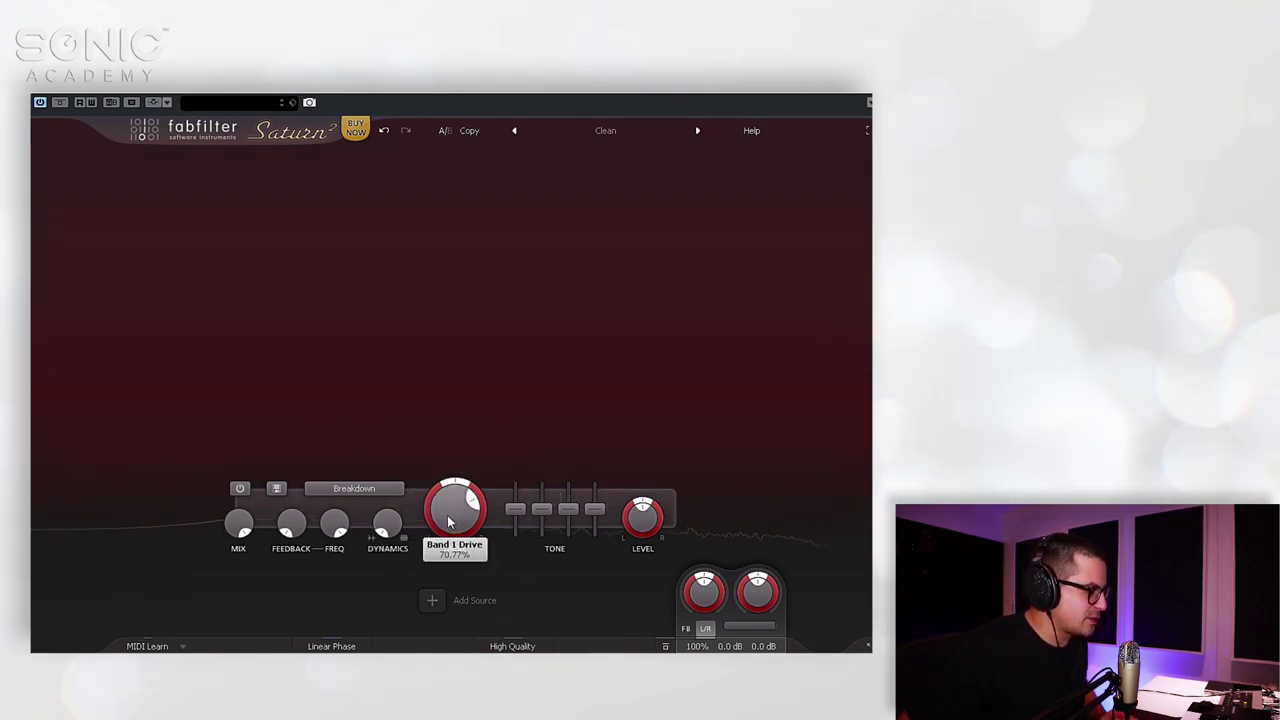
- Switch band 1 to the Tube > Warm Tube style and push its Drive up
click(354, 488)
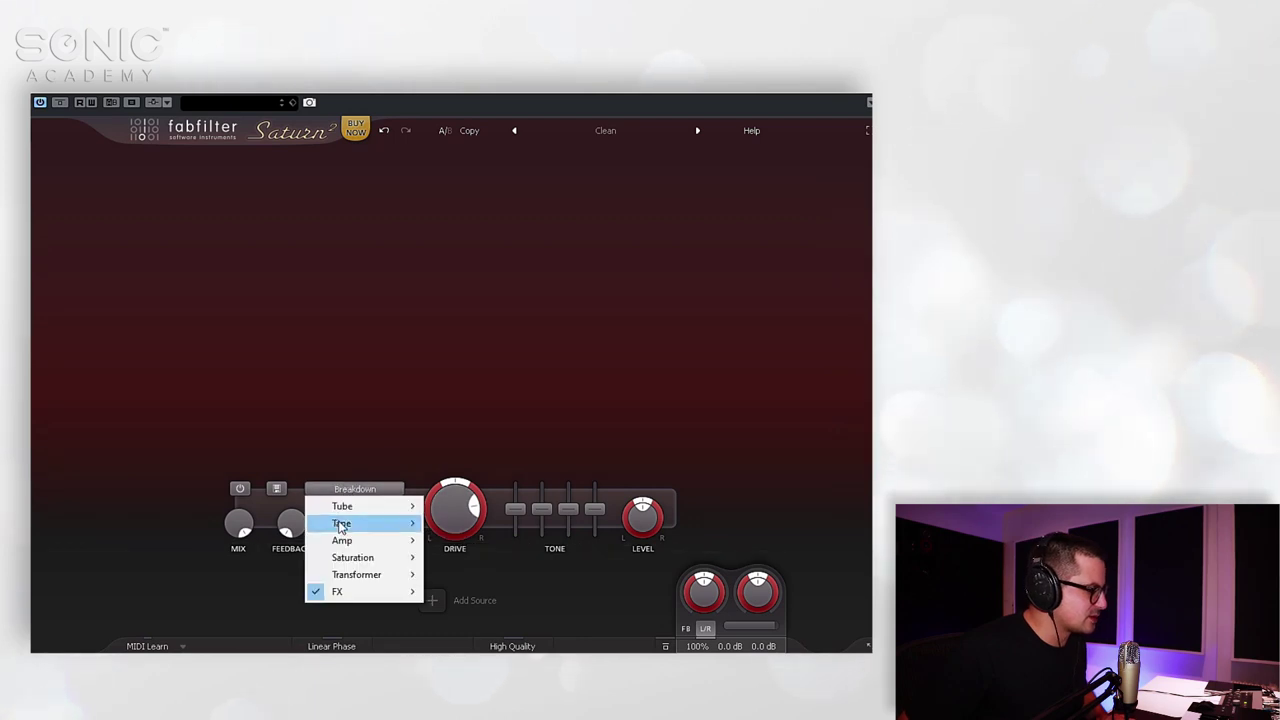
mouse_move(352, 513)
click(469, 540)
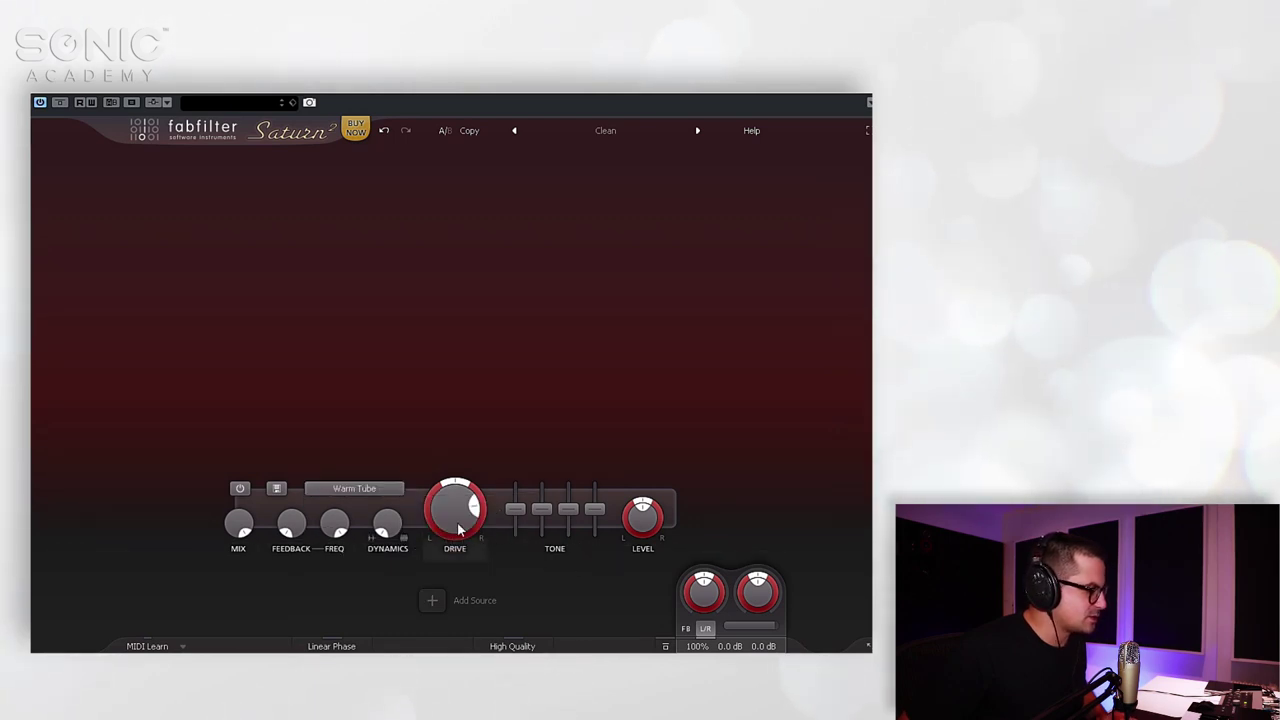
drag(450, 530, 457, 509)
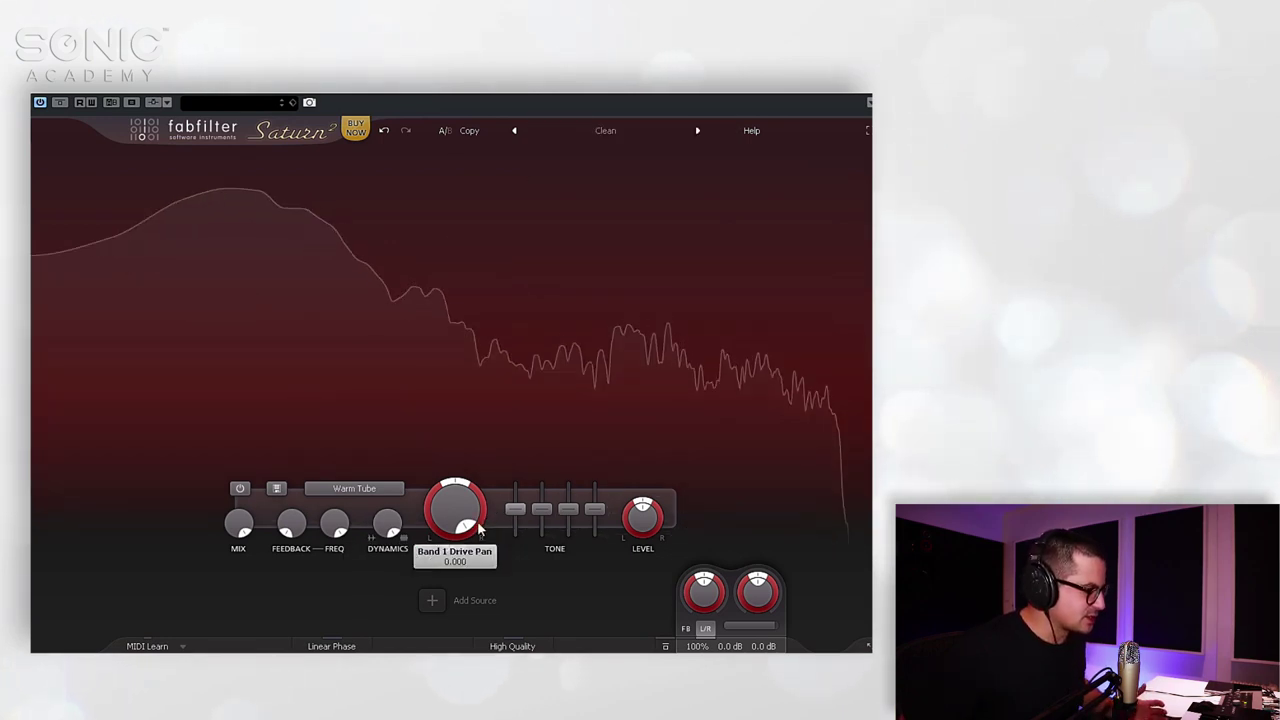
mouse_move(445, 540)
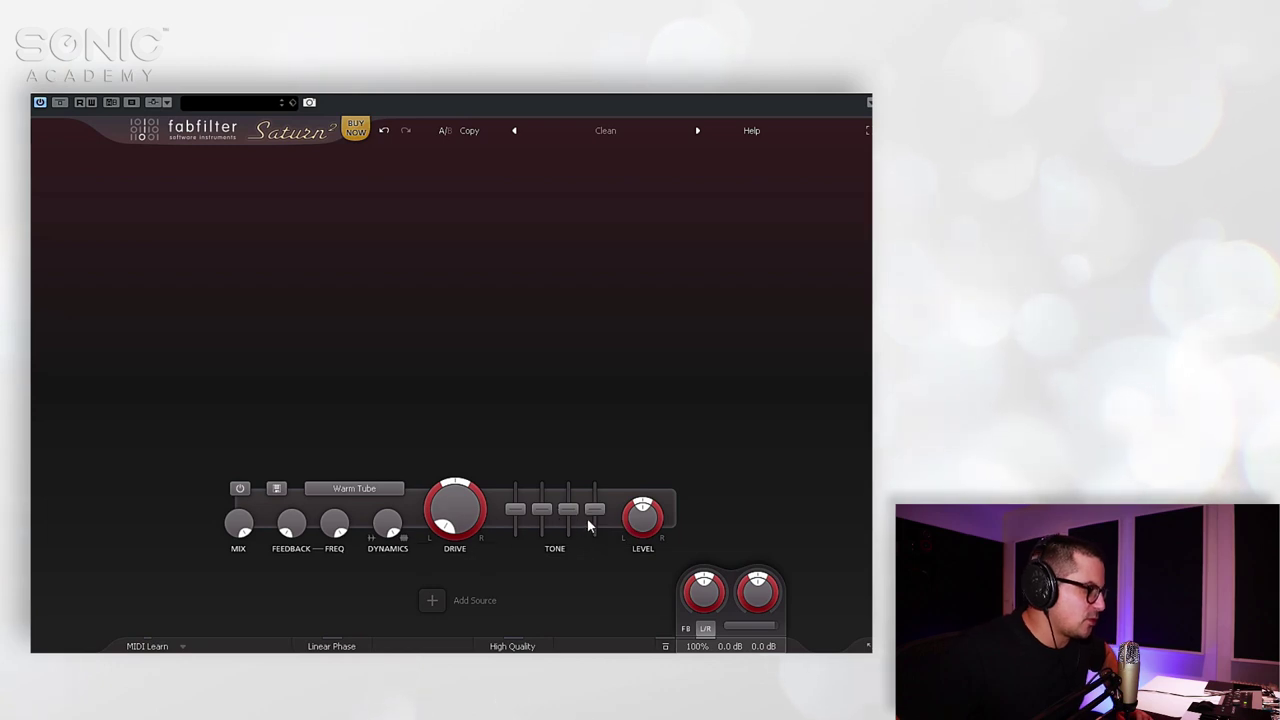
mouse_move(594, 515)
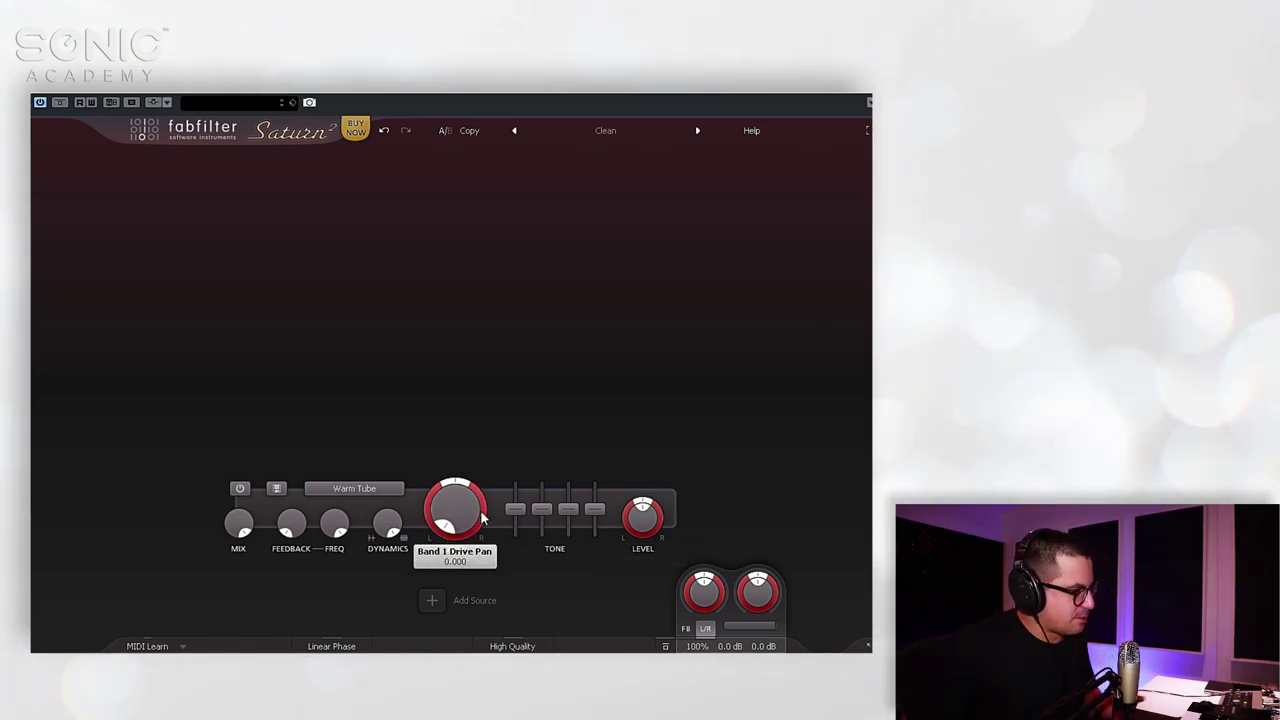
mouse_move(481, 517)
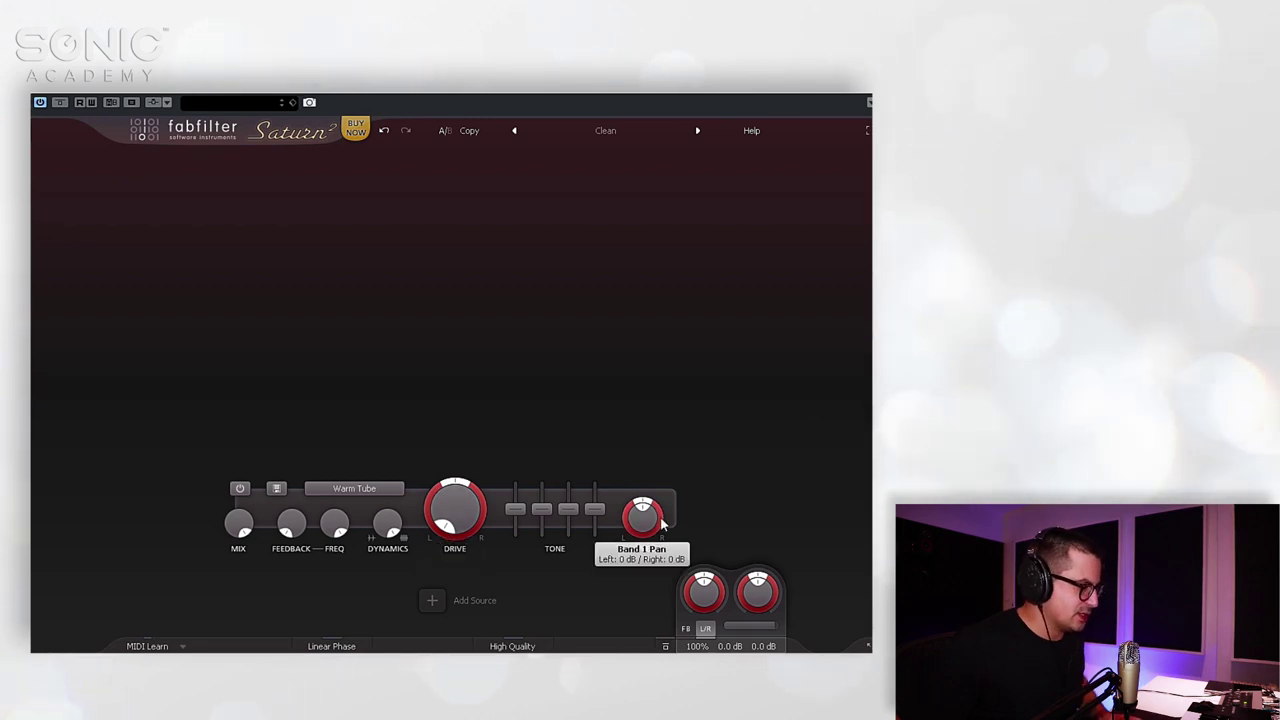
mouse_move(661, 524)
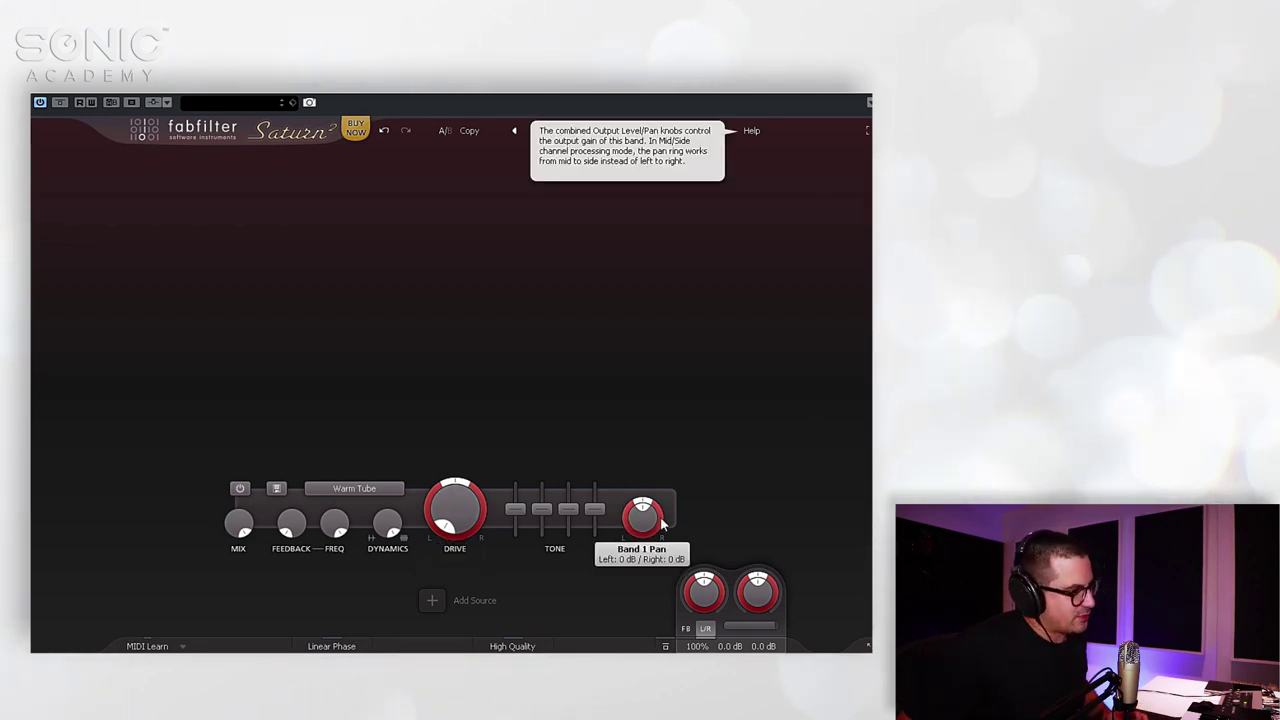
drag(661, 524, 655, 366)
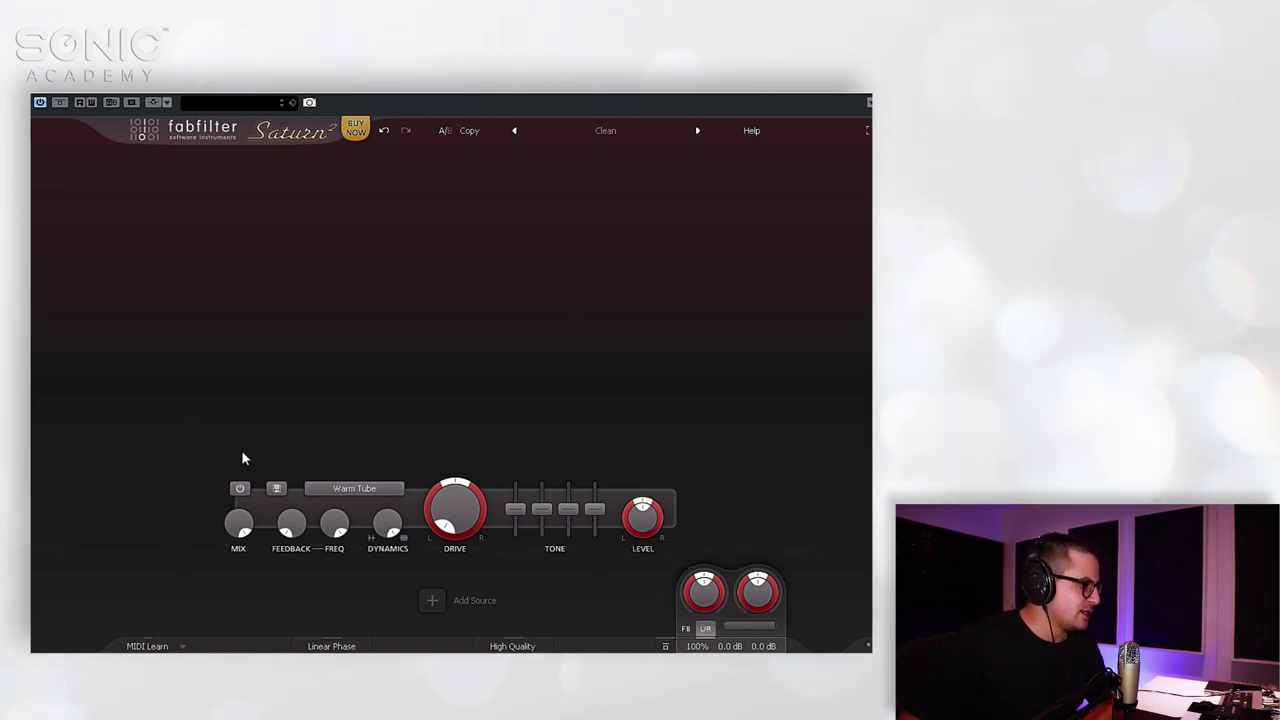
- Max Drive at 100%, switch to Tube > Broken Tube, pan drive left, then lower Drive to 25%
drag(460, 518, 447, 414)
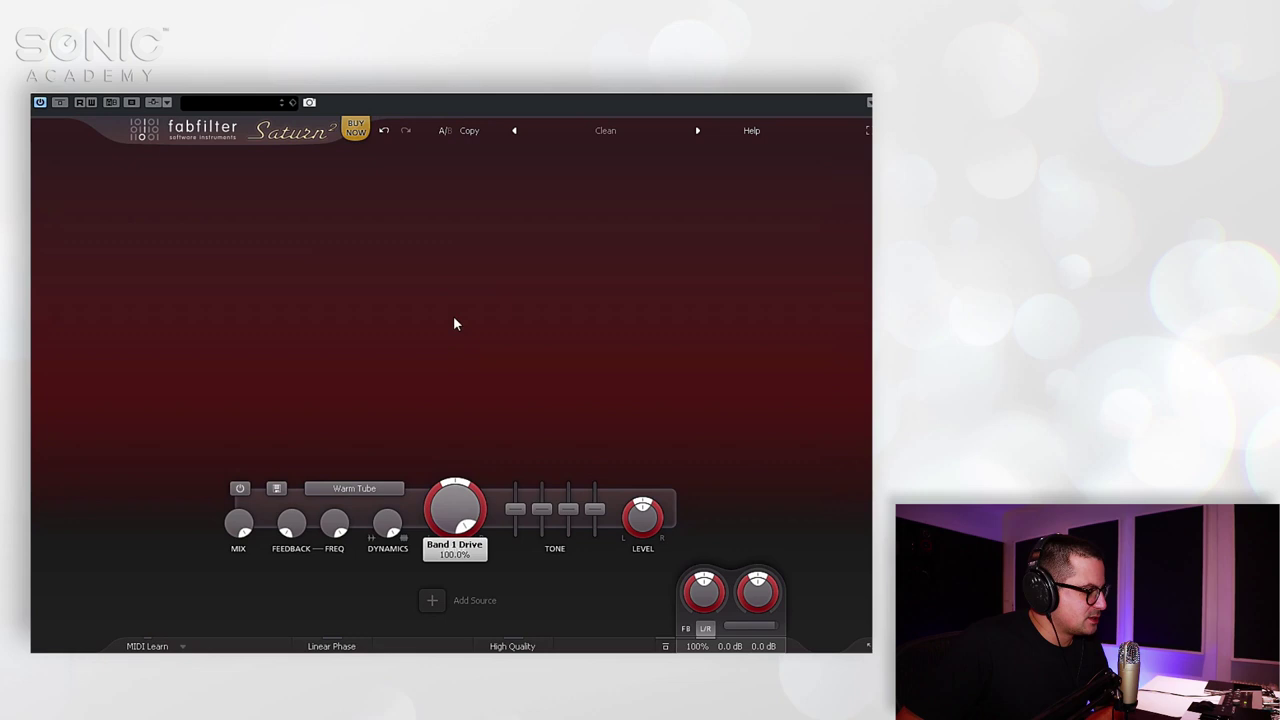
drag(453, 323, 423, 329)
click(336, 502)
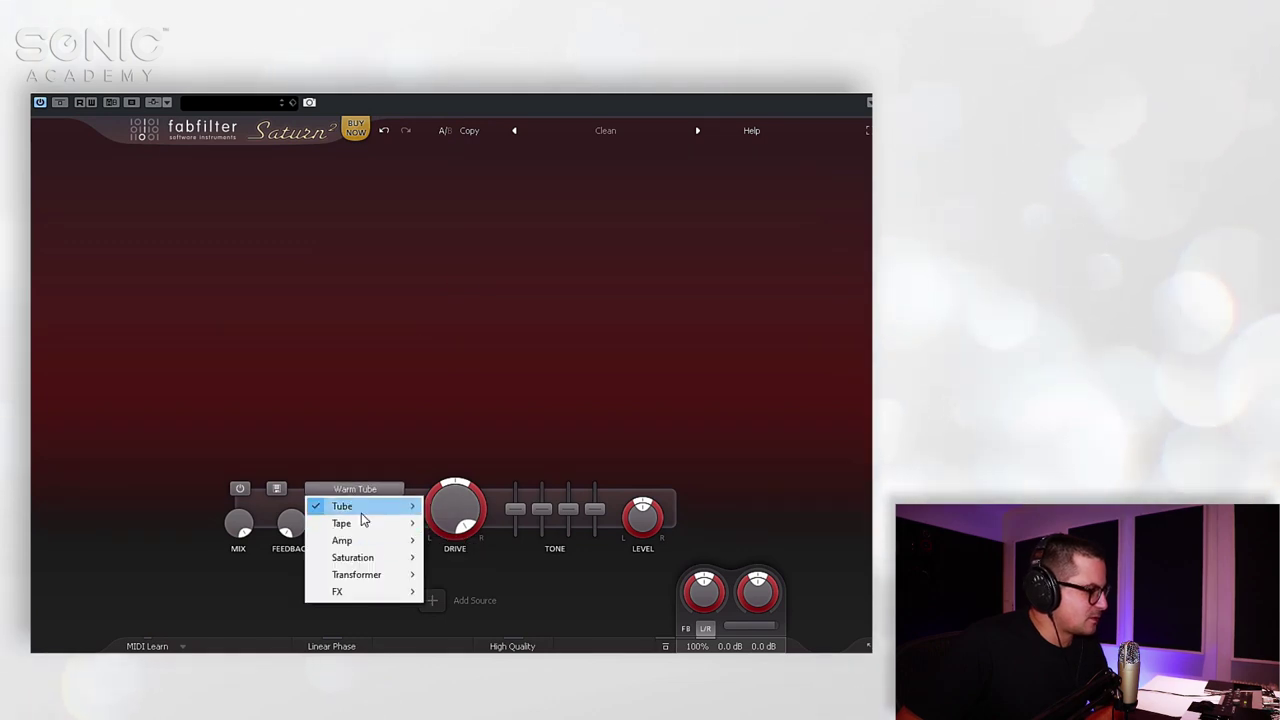
mouse_move(385, 506)
click(465, 557)
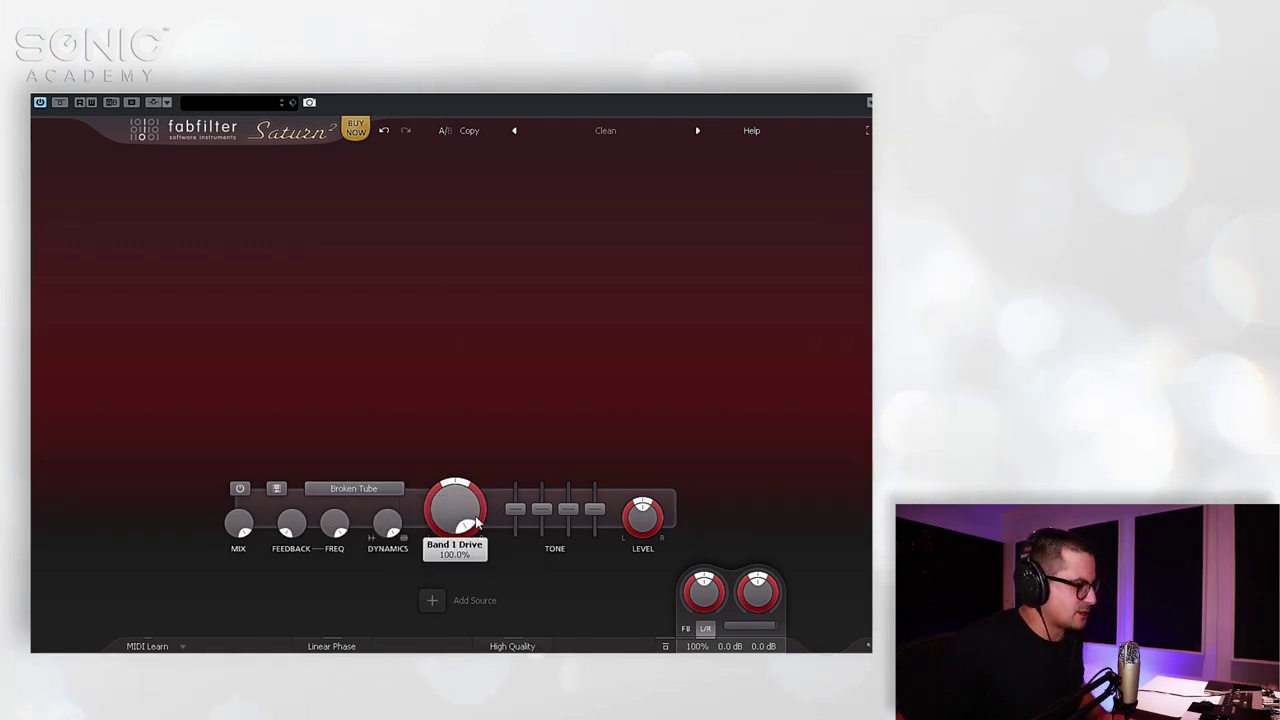
drag(470, 530, 435, 540)
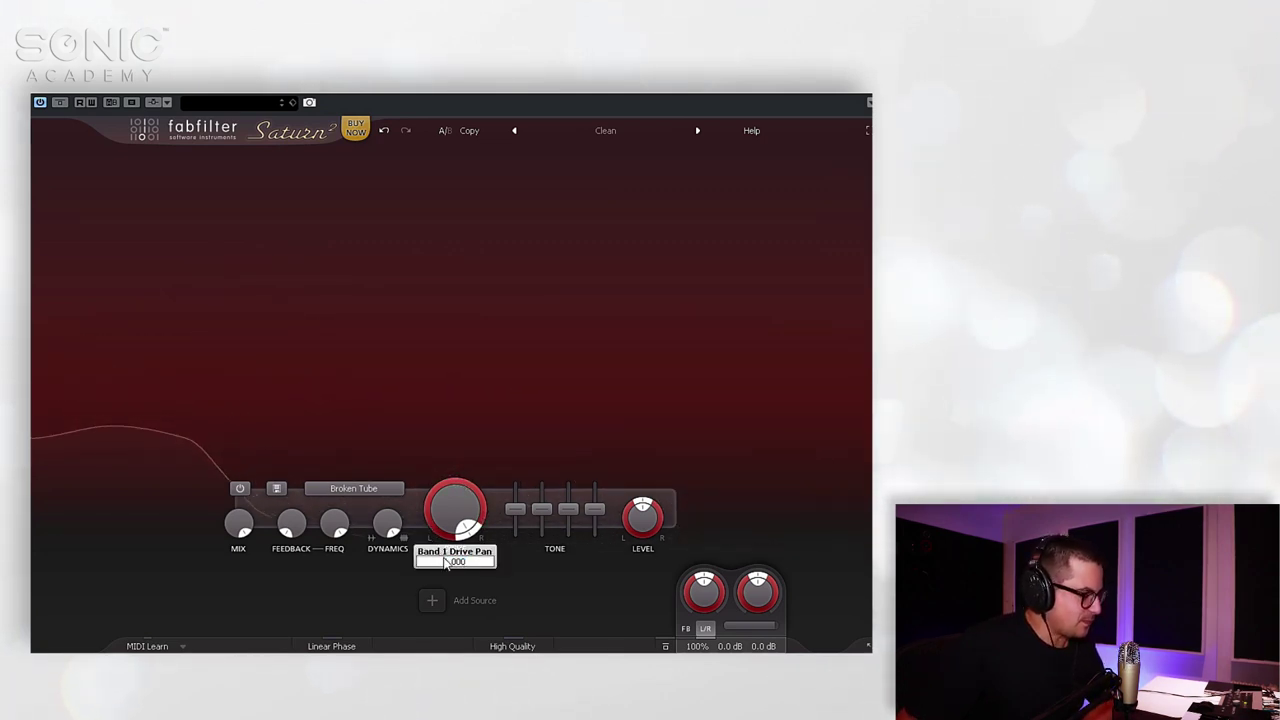
drag(455, 508, 467, 645)
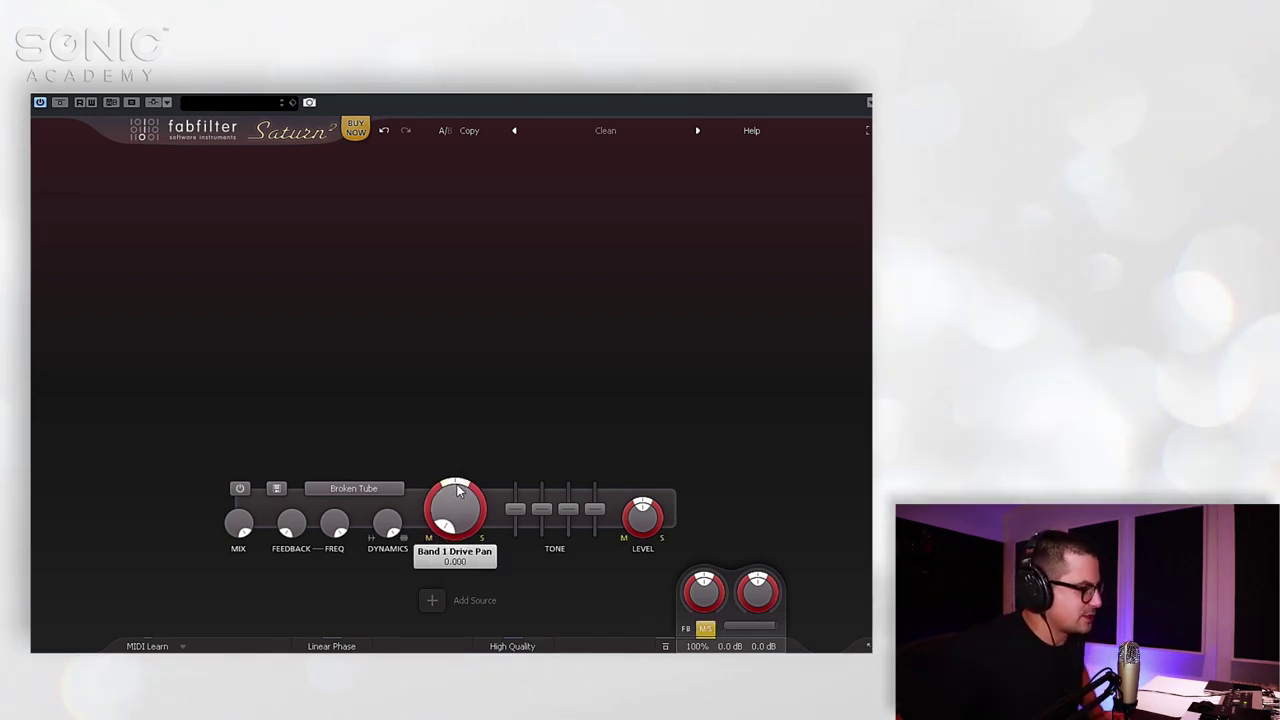
- Lean band 1's drive toward side, then toward mid, and reset its output pan to centre
drag(456, 487, 518, 527)
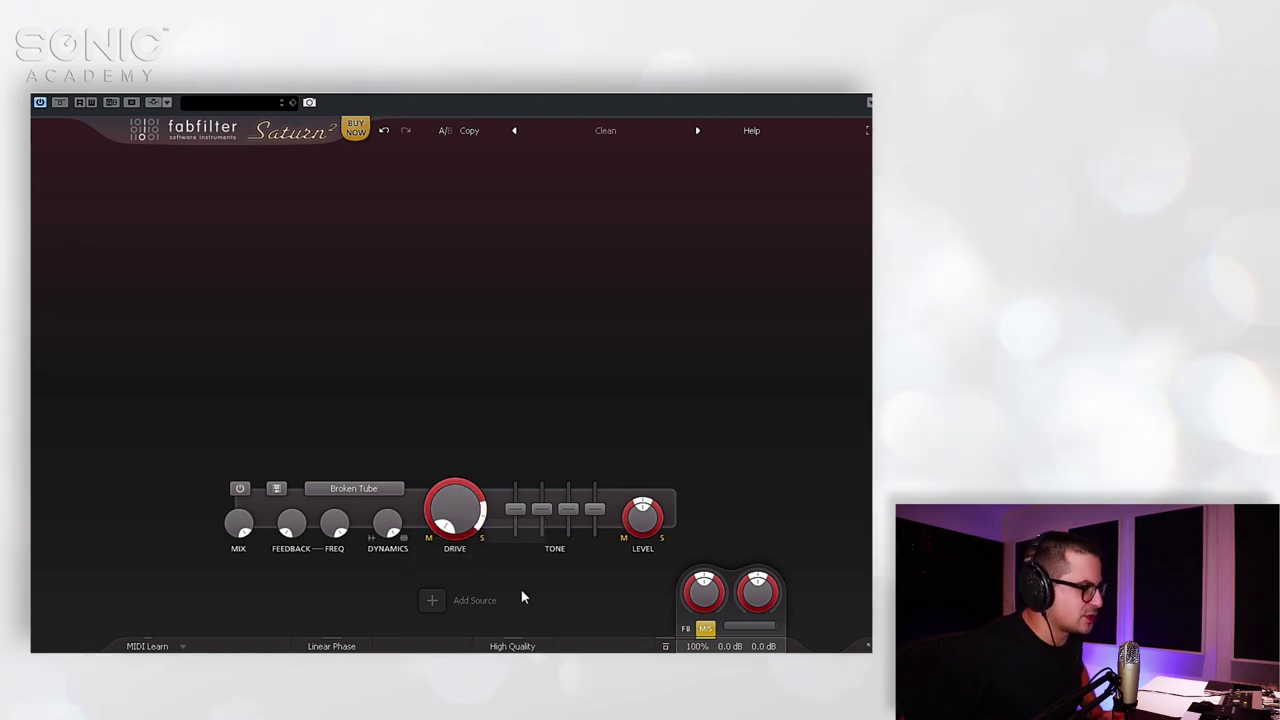
scroll(478, 436, up, 6)
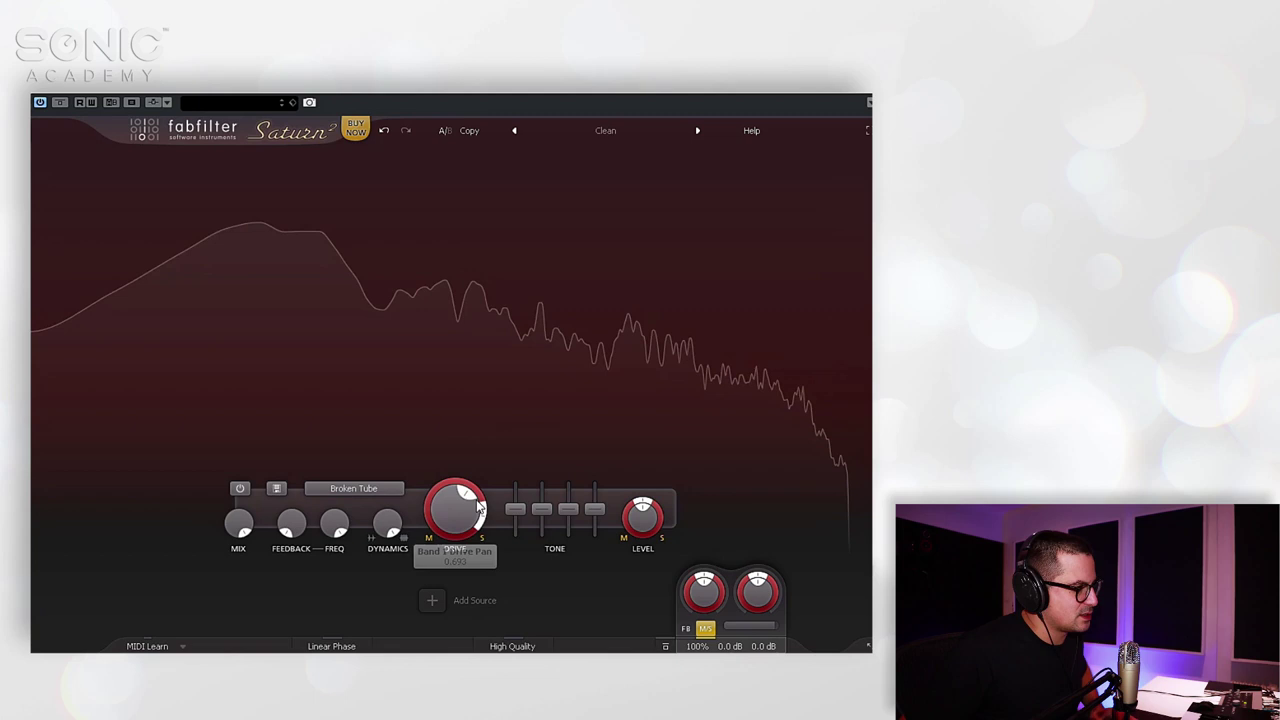
drag(481, 517, 315, 480)
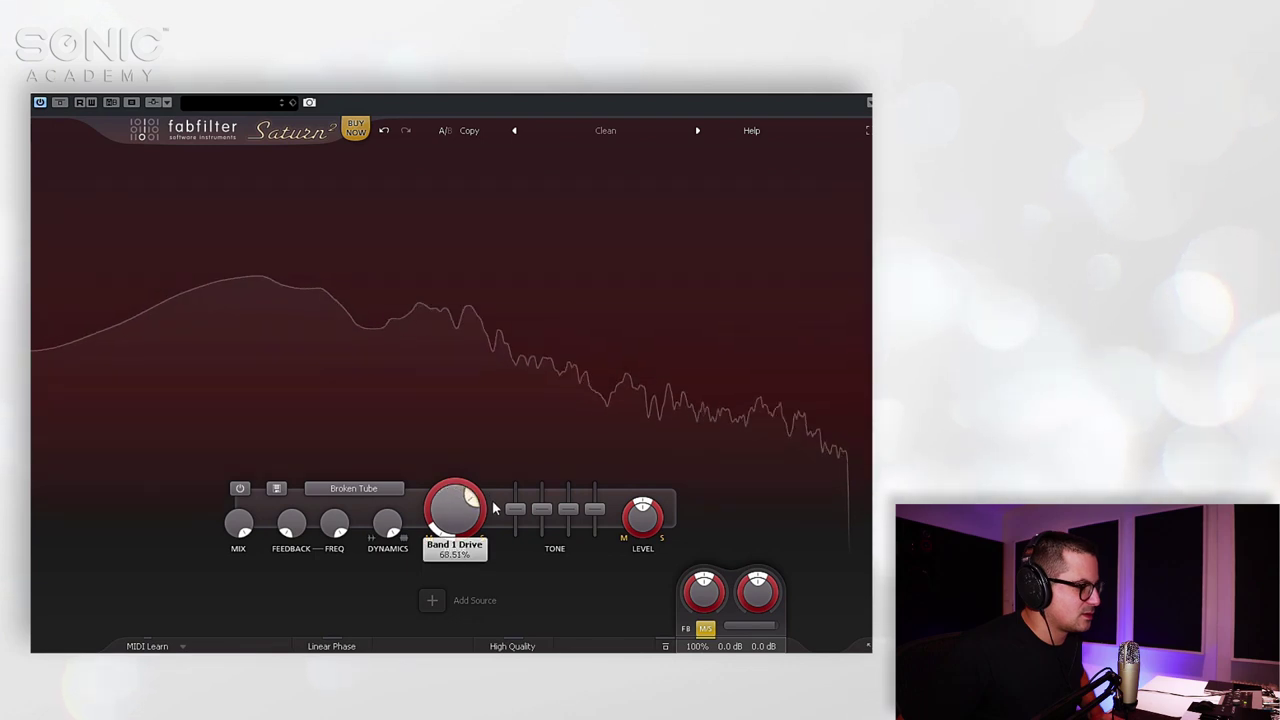
scroll(641, 507, down, 2)
double_click(641, 507)
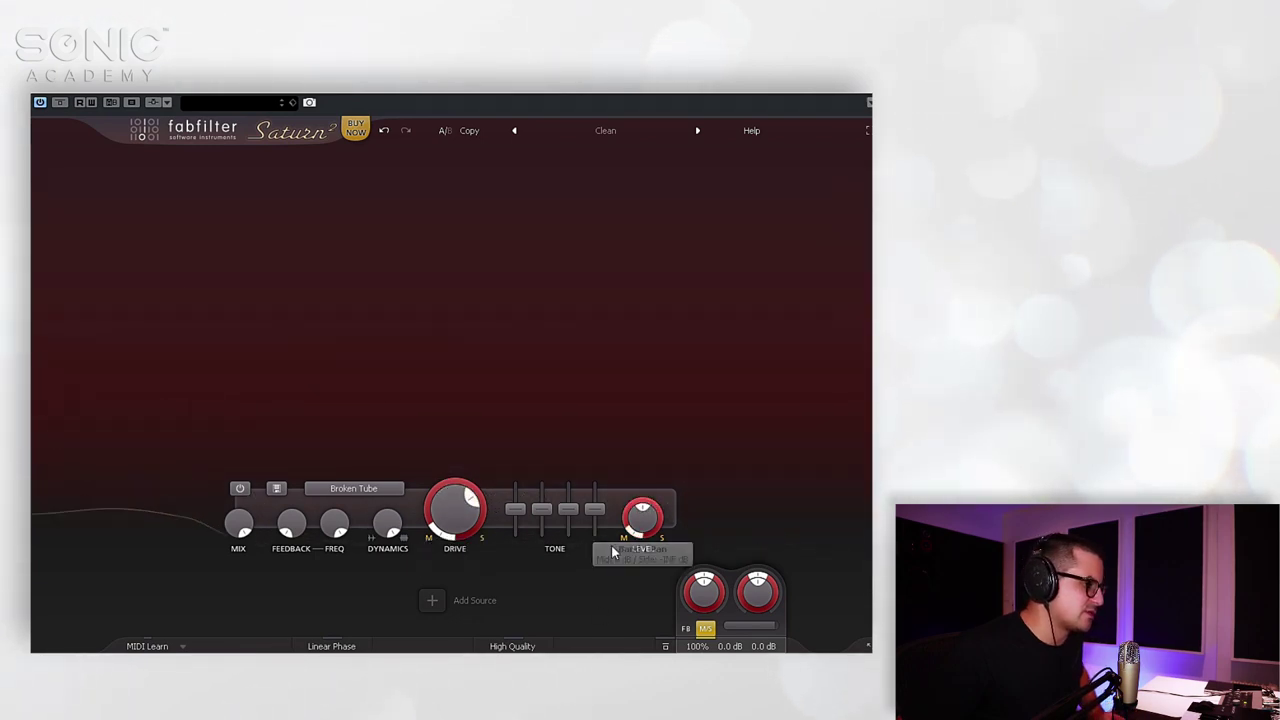
scroll(636, 518, down, 2)
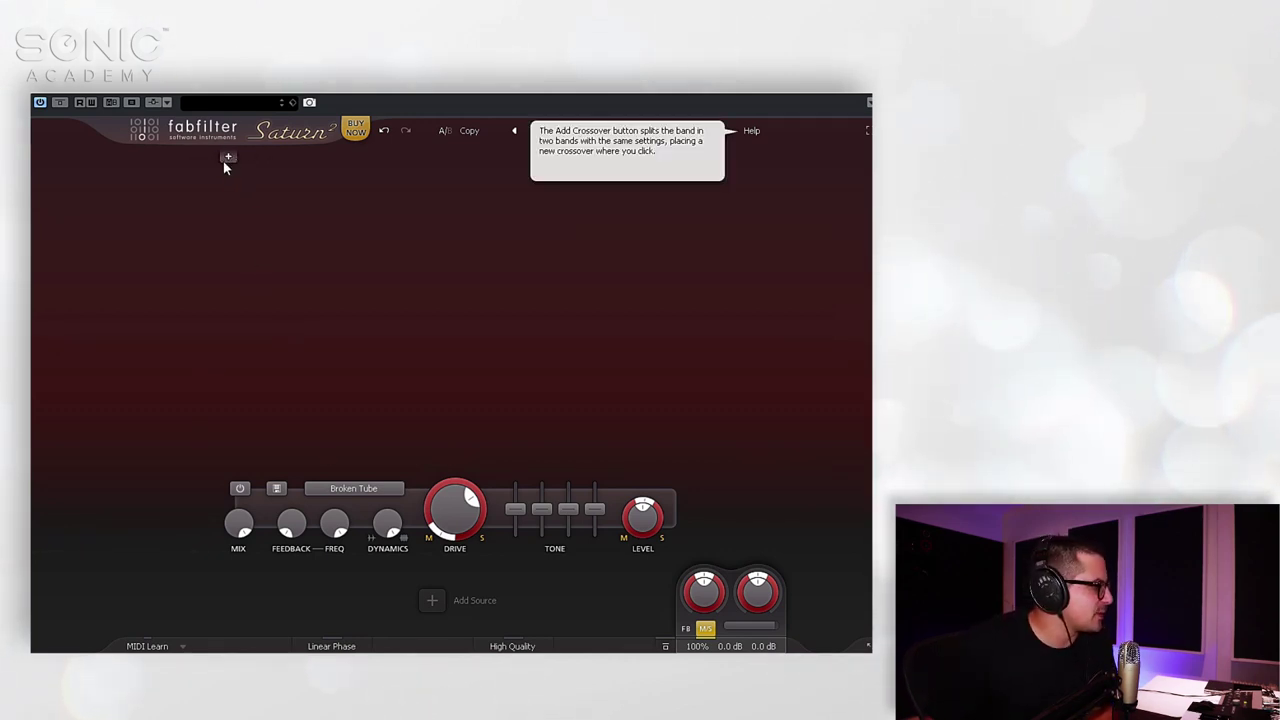
- Add four crossovers so the signal splits into five bands
click(219, 160)
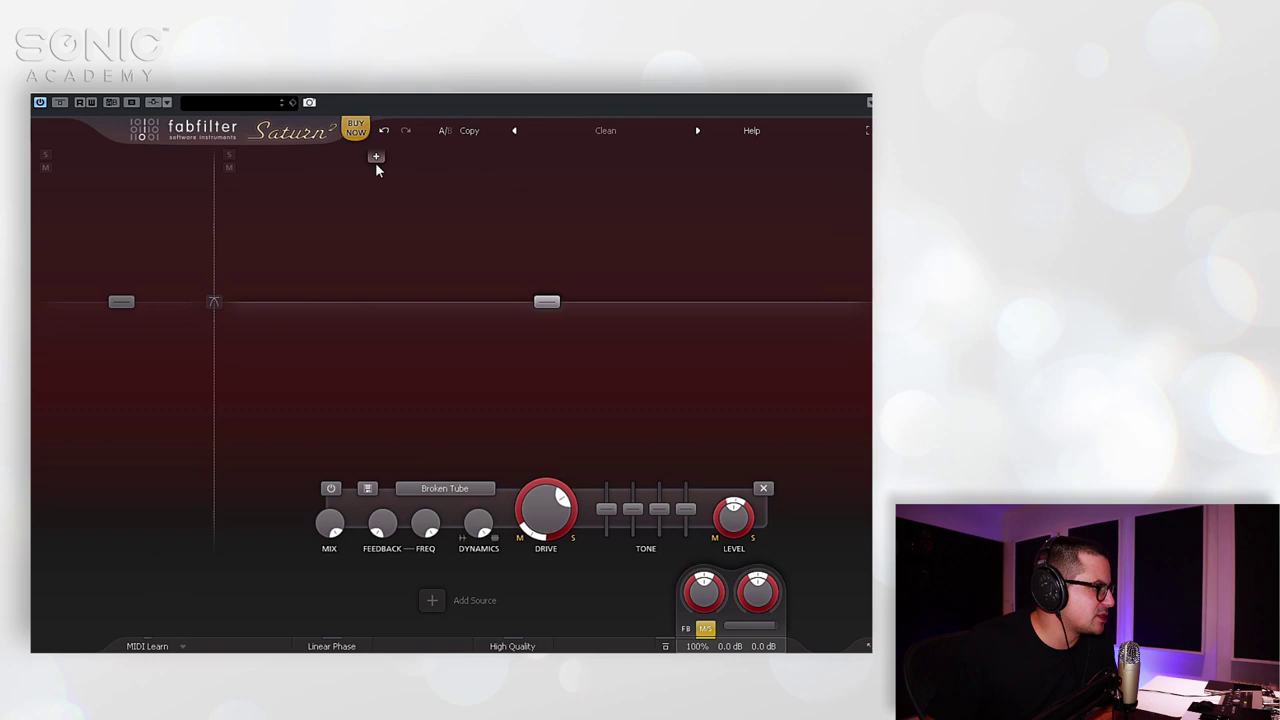
click(376, 163)
click(515, 163)
click(690, 164)
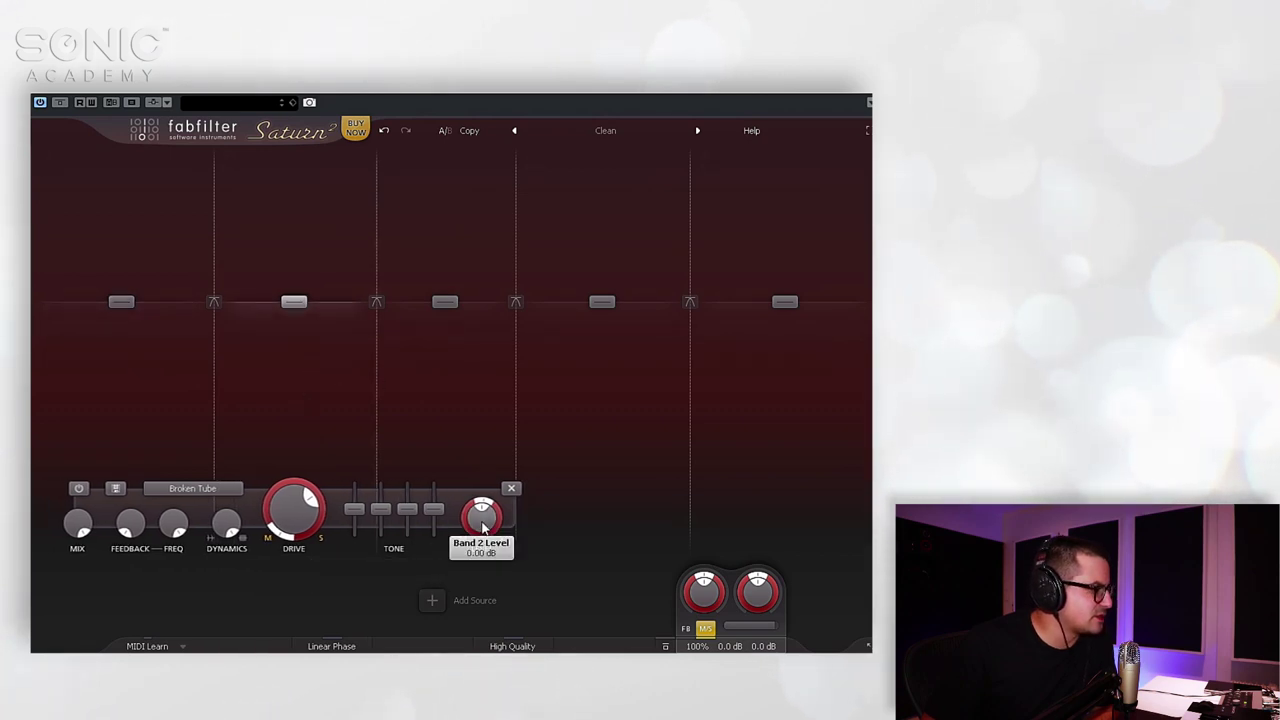
- Lower band 2's level slightly, boost band 3 above 0 dB, and nudge band 5 up
mouse_move(297, 308)
mouse_down()
mouse_move(297, 398)
mouse_move(297, 211)
mouse_move(300, 360)
mouse_move(297, 320)
mouse_up()
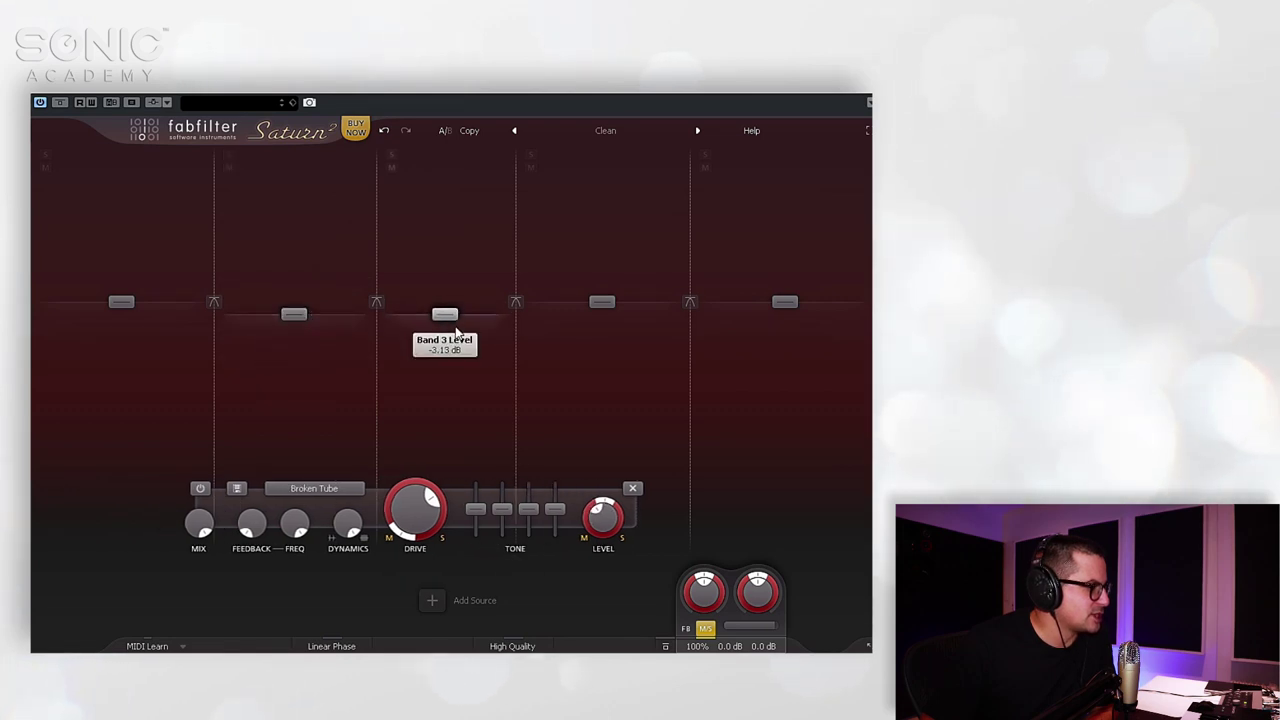
drag(445, 301, 445, 281)
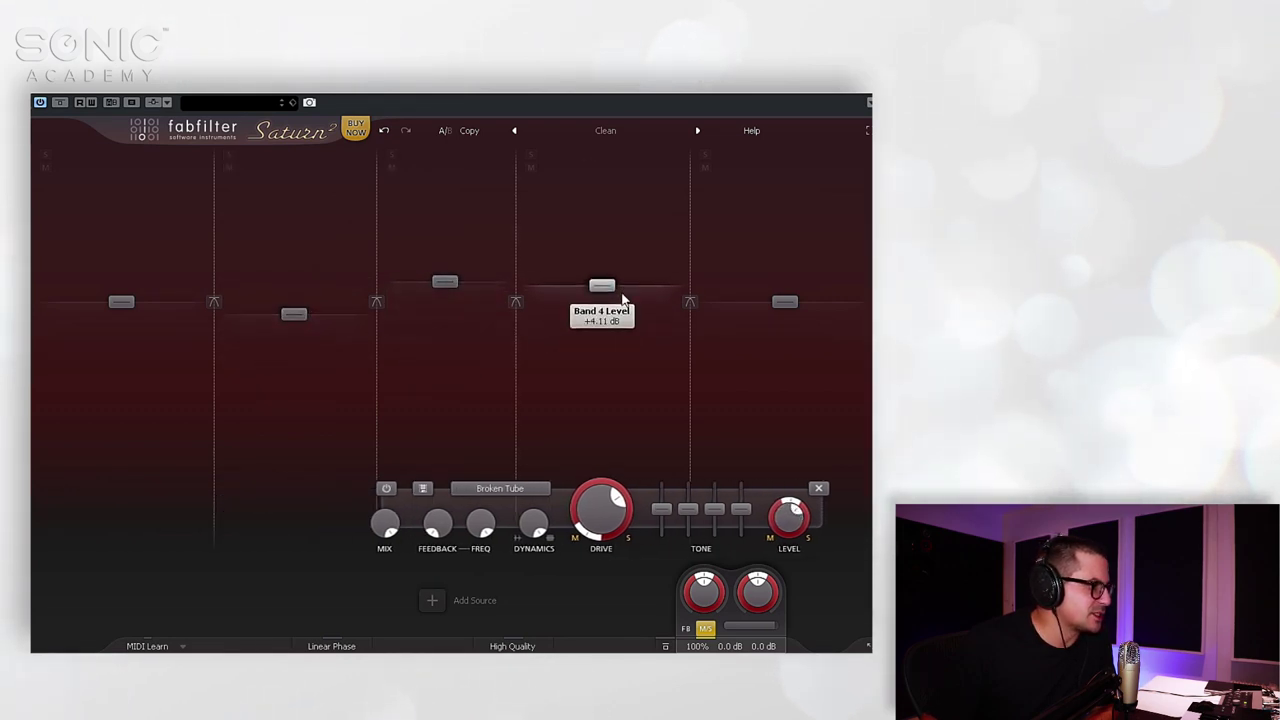
drag(788, 301, 790, 297)
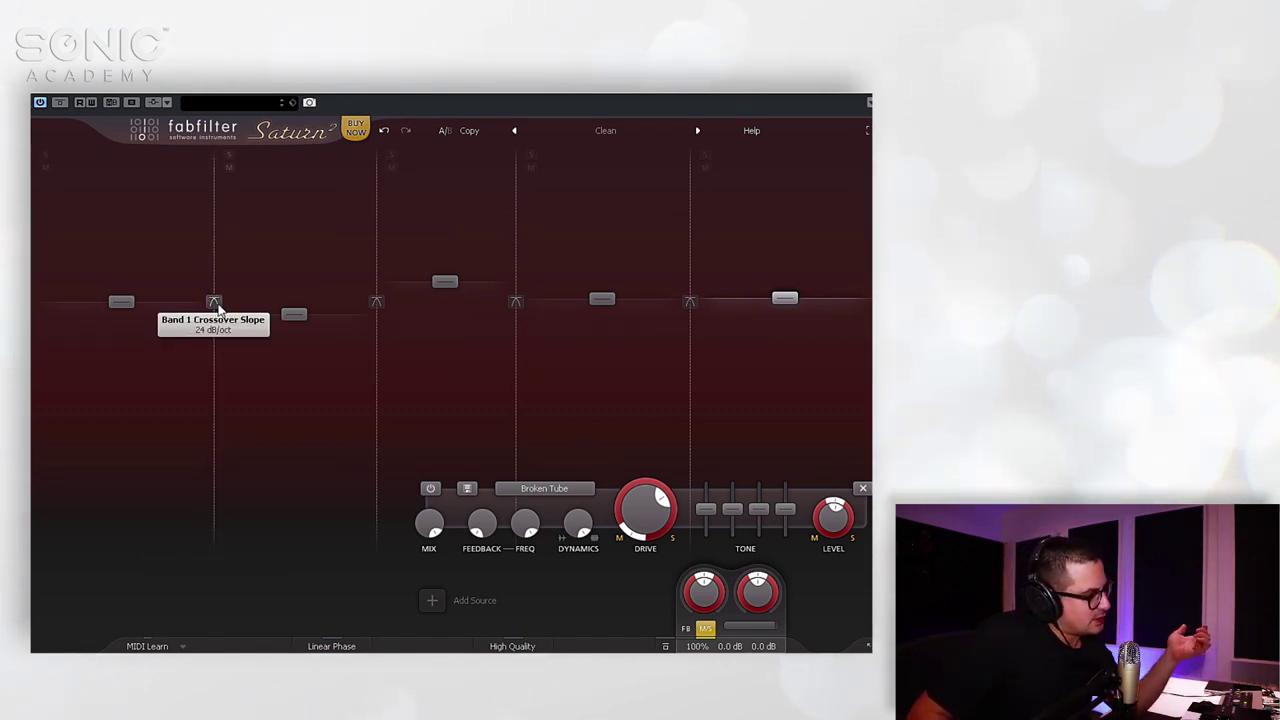
- Try 6 dB/oct on band 1's crossover, then set it to 48 dB/oct
click(215, 303)
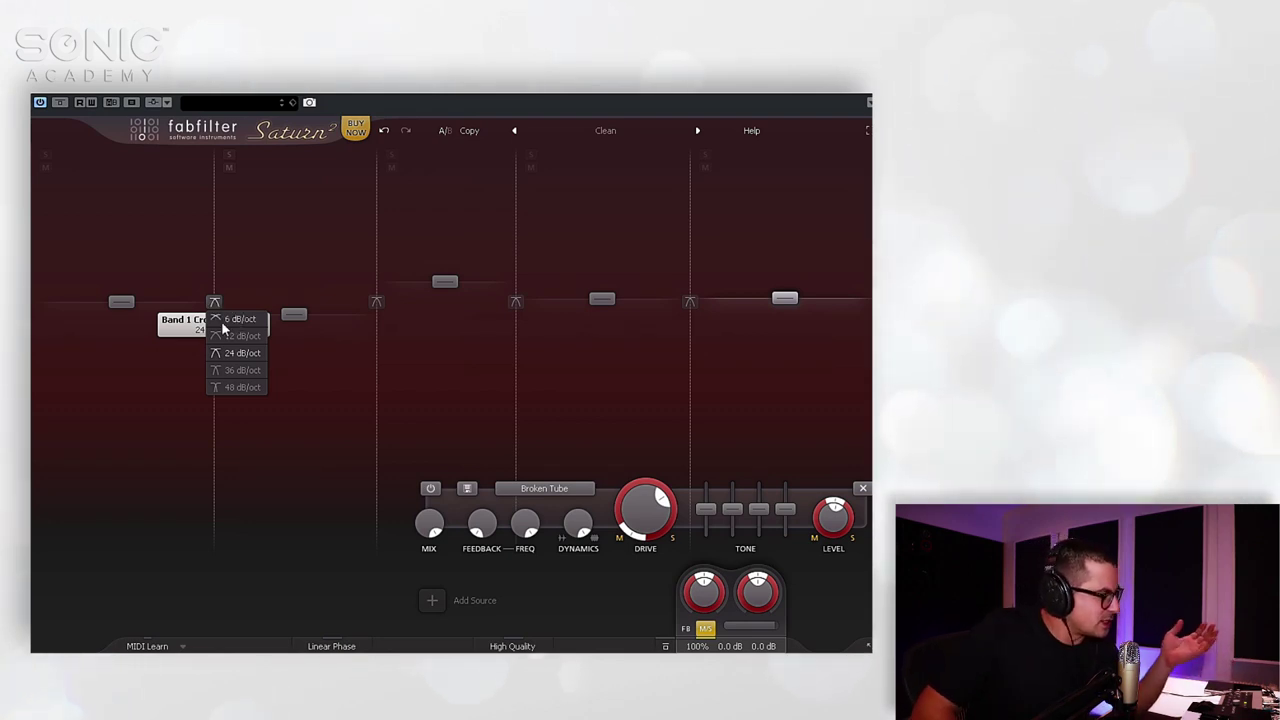
click(224, 320)
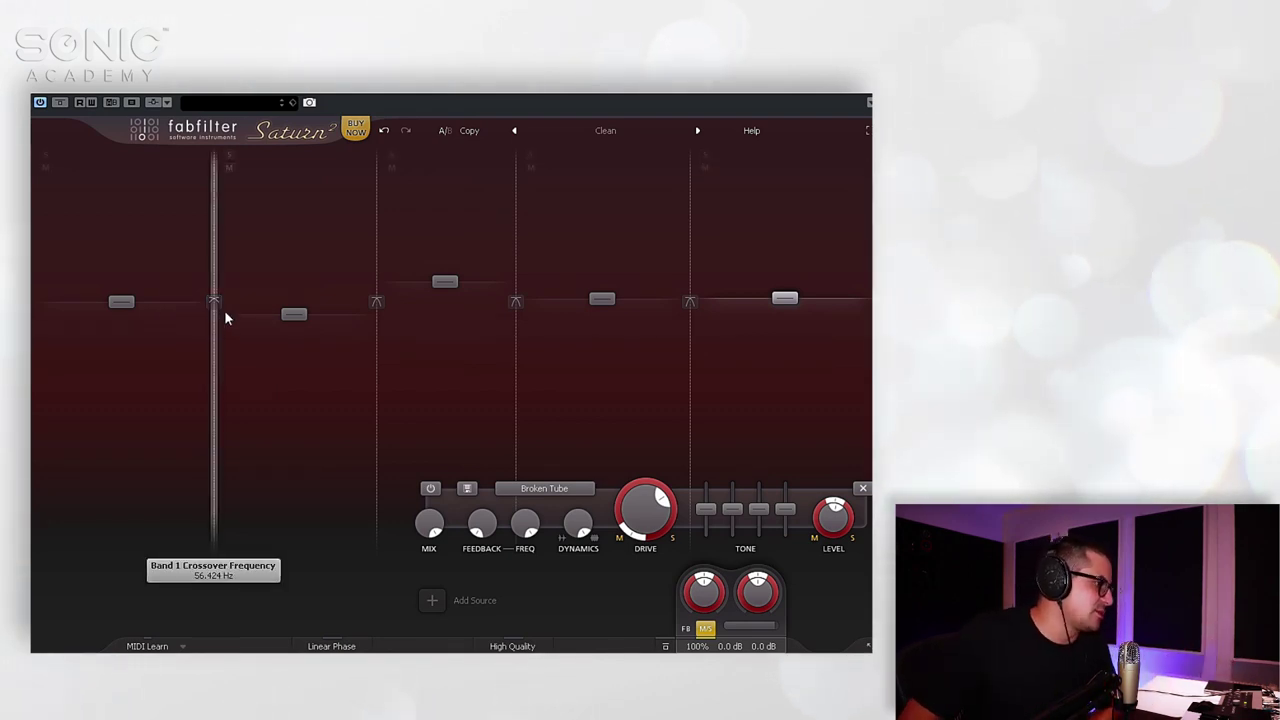
click(215, 302)
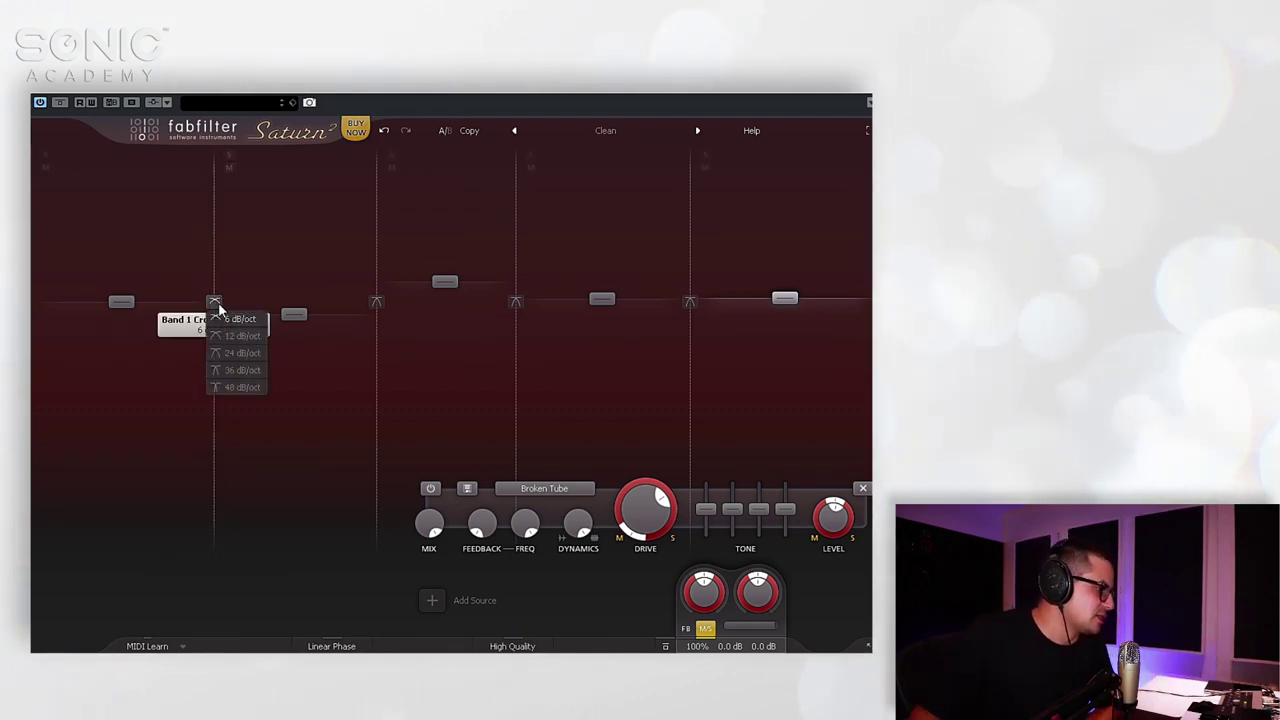
click(222, 388)
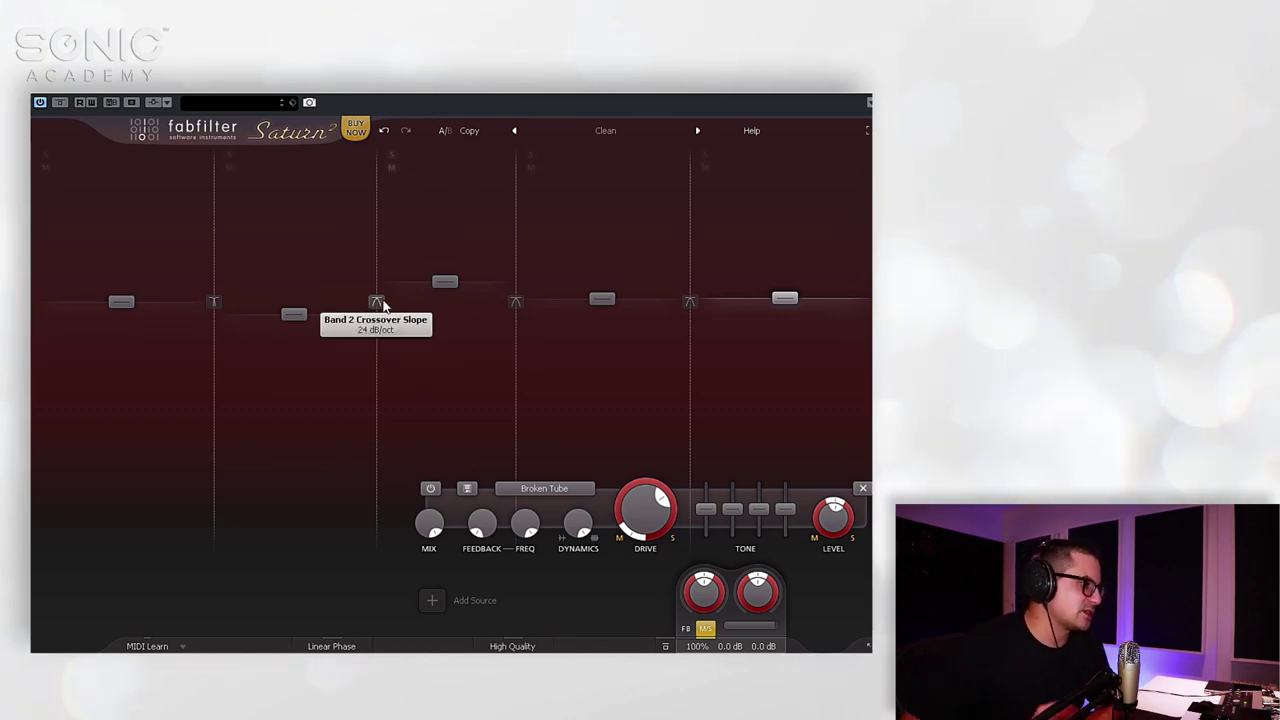
- Set band 2's crossover slope to 12 dB/oct and give bands 3 and 4 new slopes, keeping band 1 at 48 dB/oct
mouse_move(383, 305)
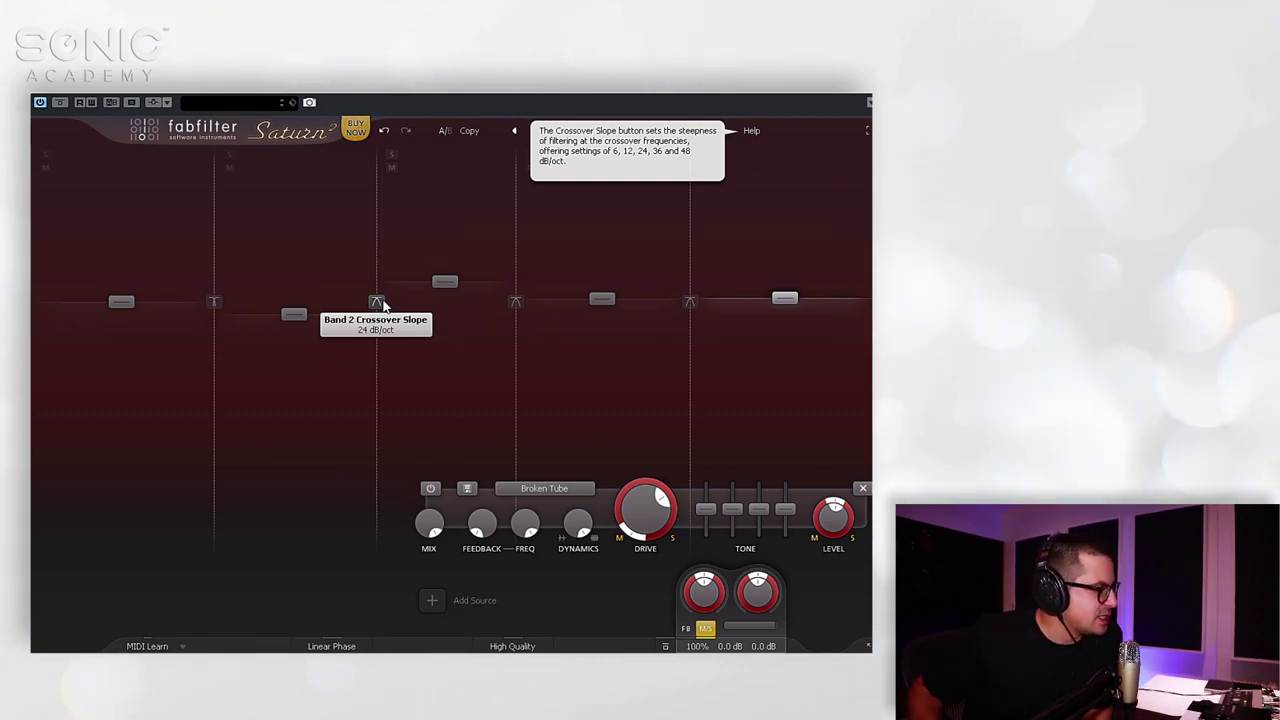
click(378, 302)
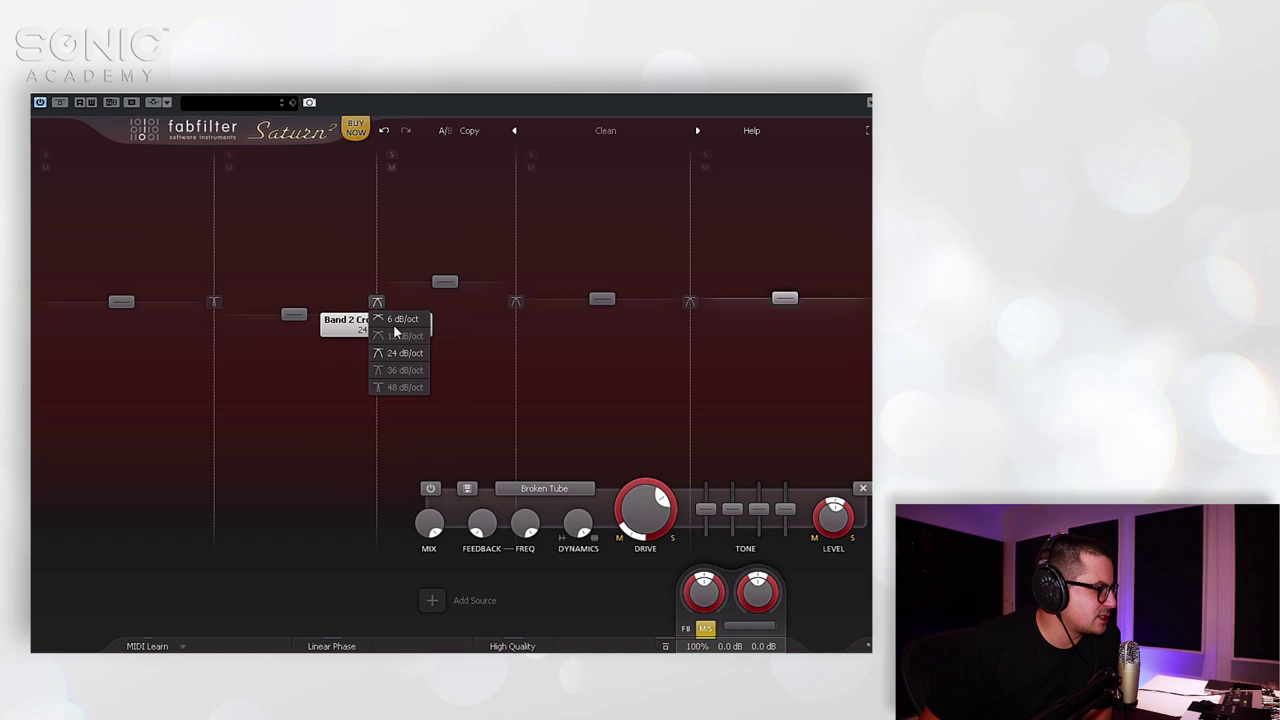
click(397, 335)
click(516, 302)
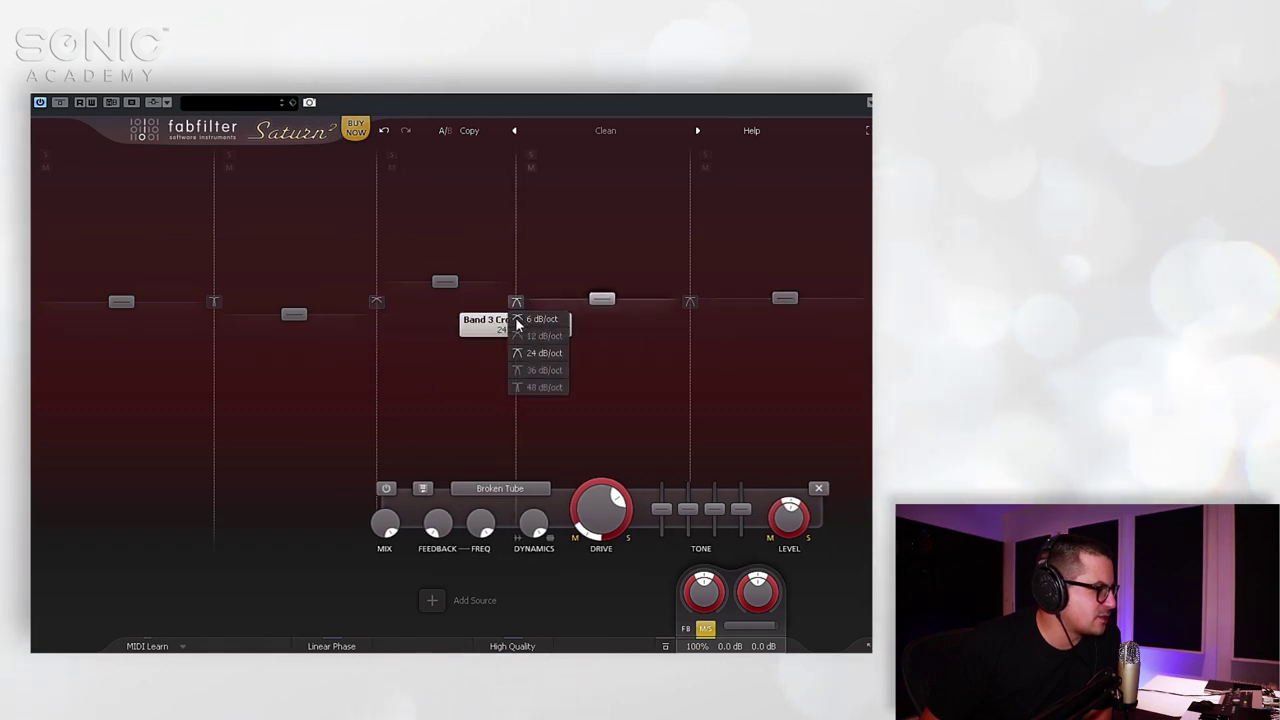
click(540, 336)
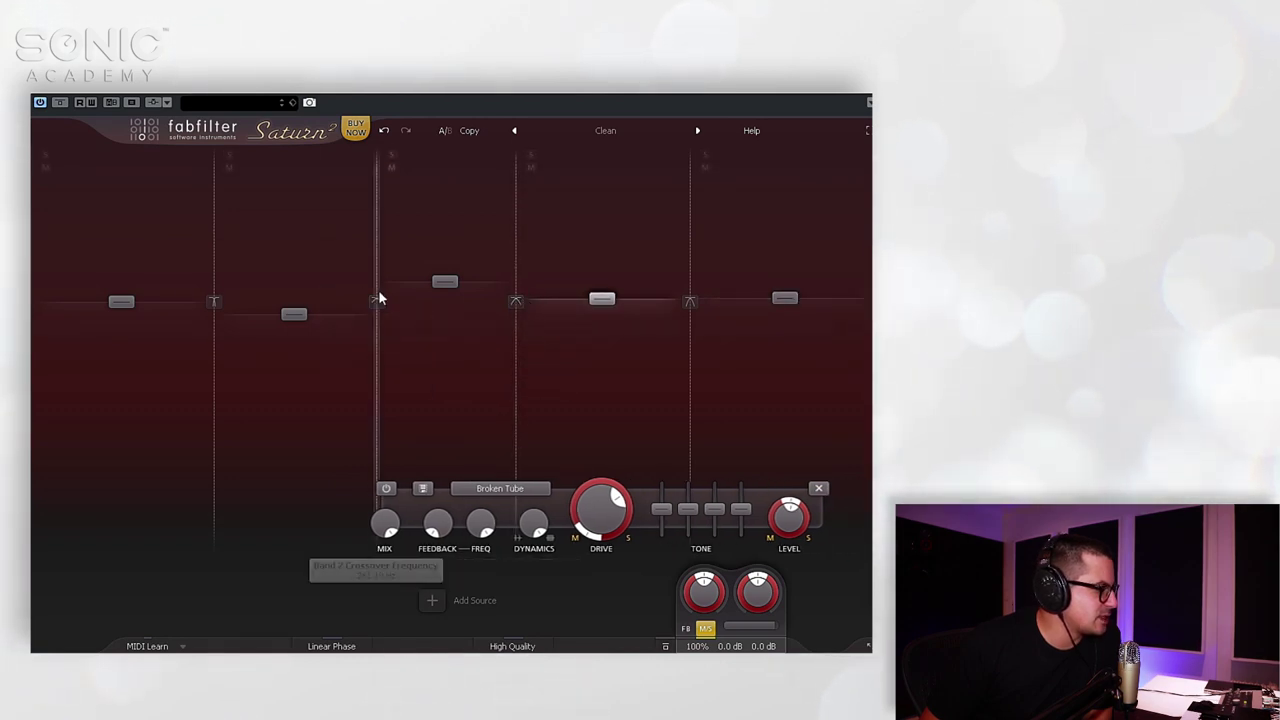
click(689, 301)
click(728, 371)
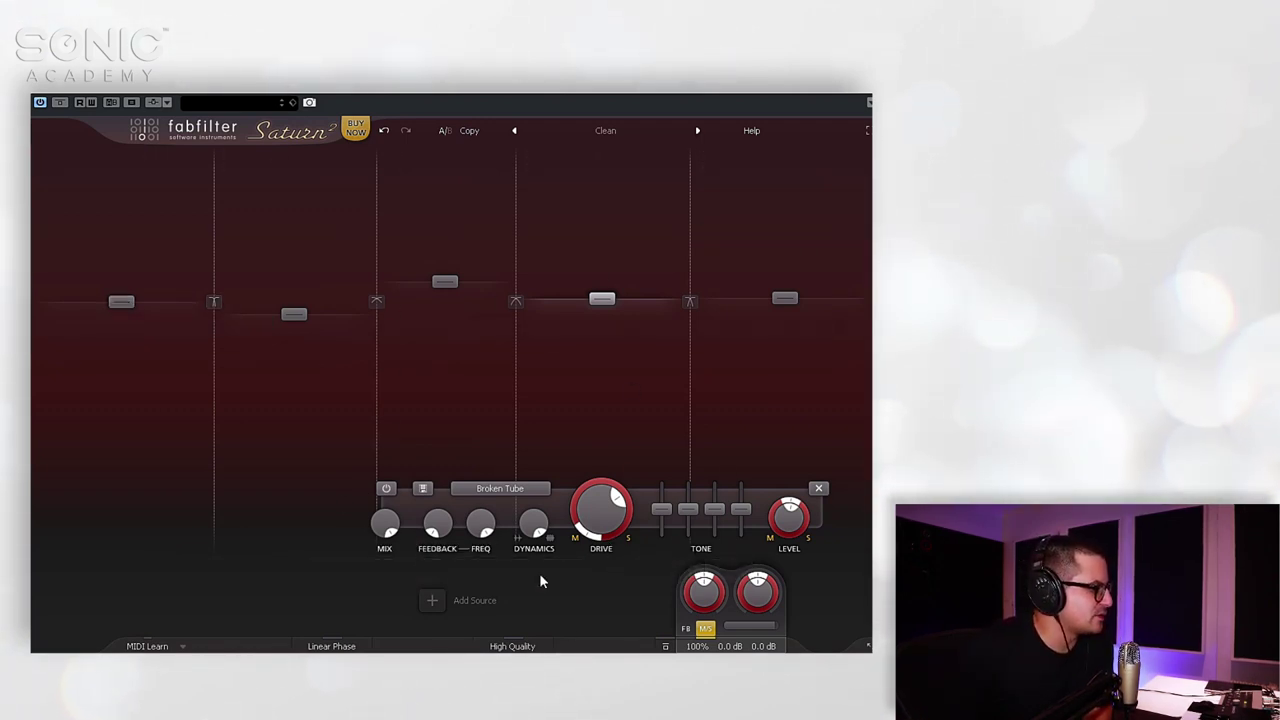
click(214, 302)
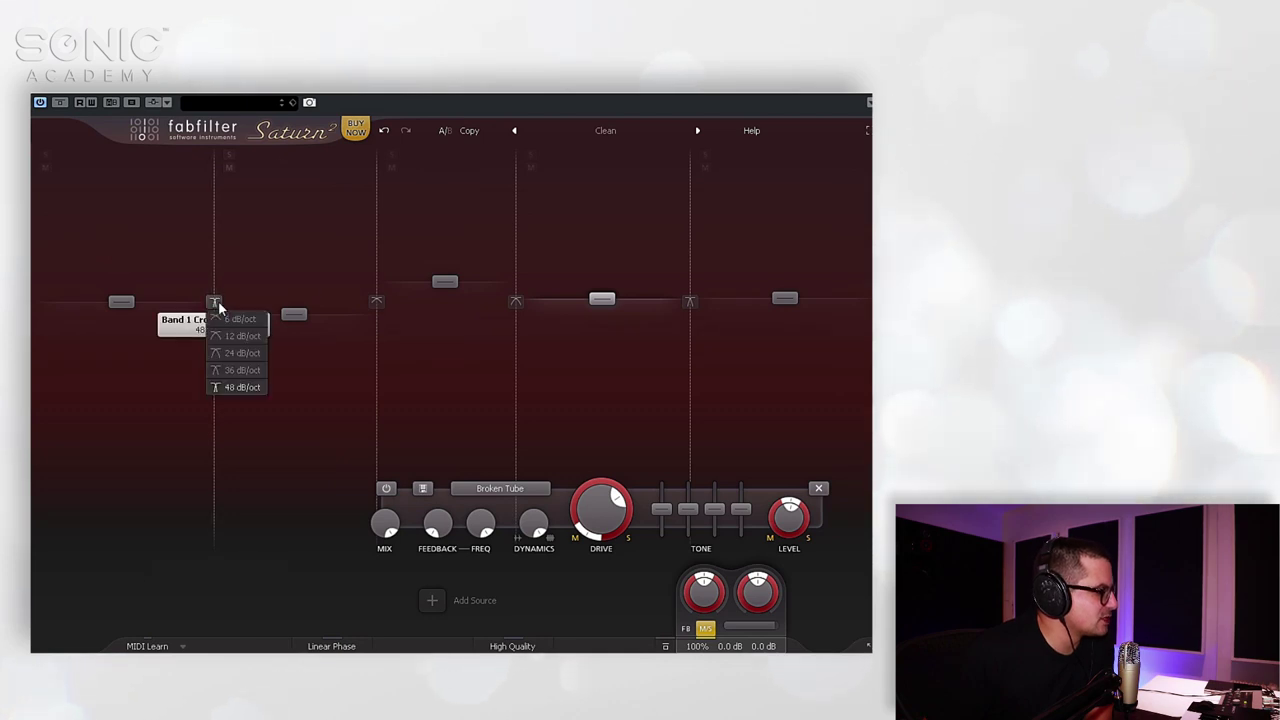
click(228, 389)
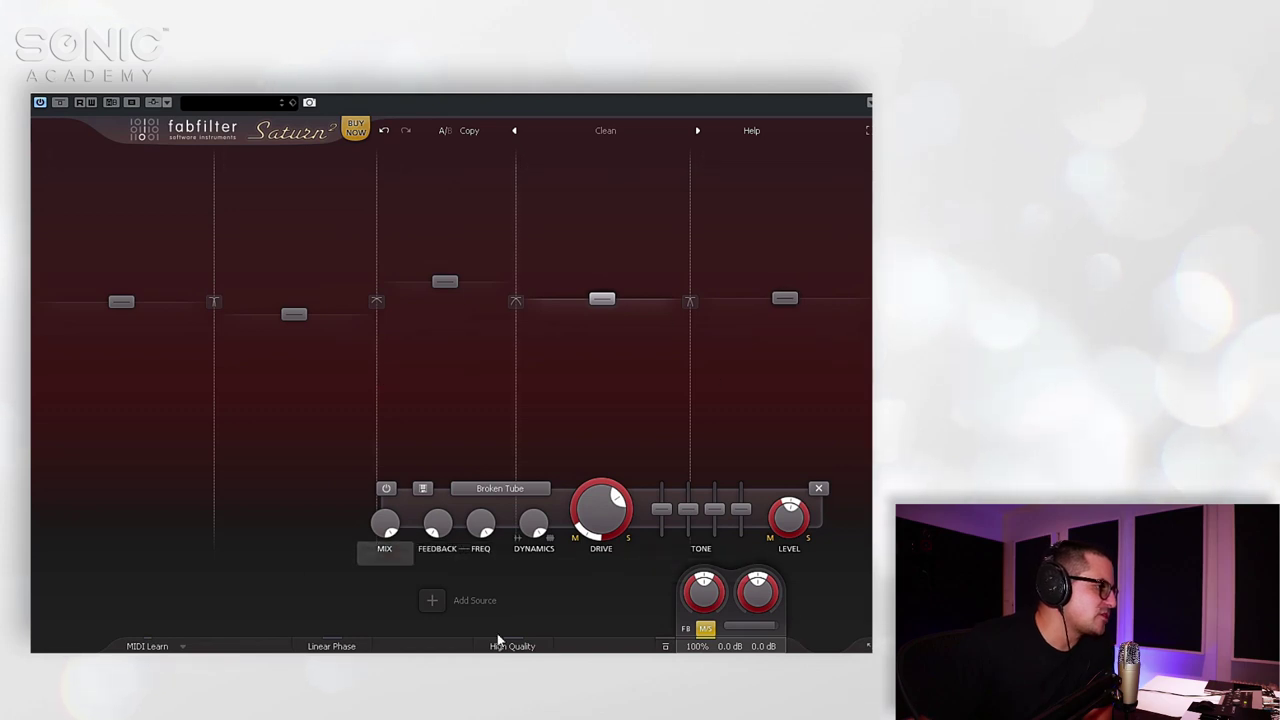
- Reload the Clean preset and add a new XY 1 slider modulation source
click(627, 138)
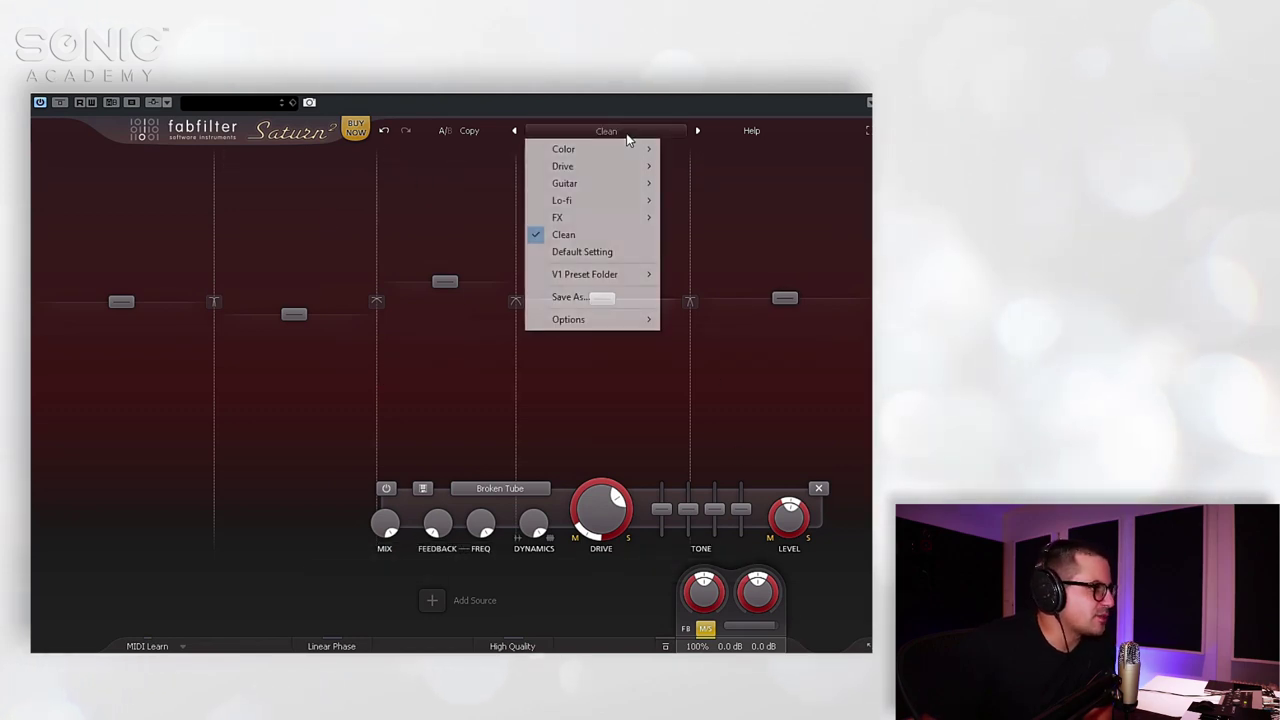
click(573, 235)
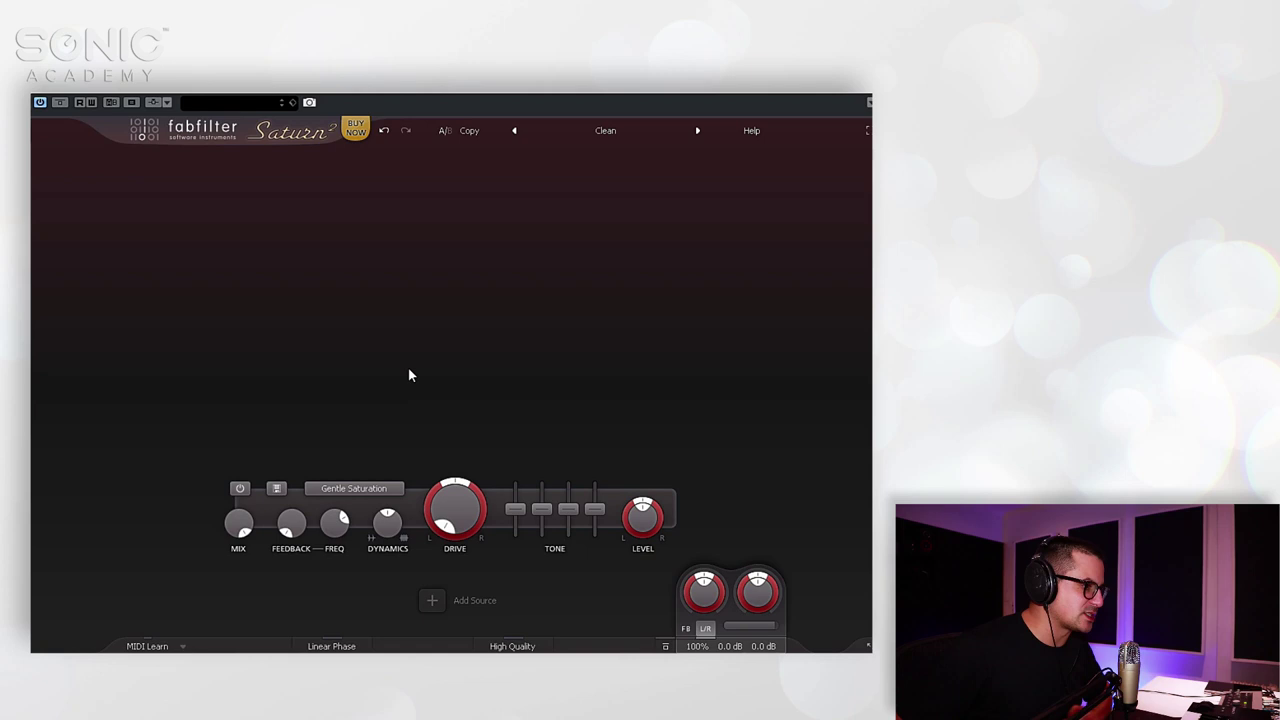
click(431, 600)
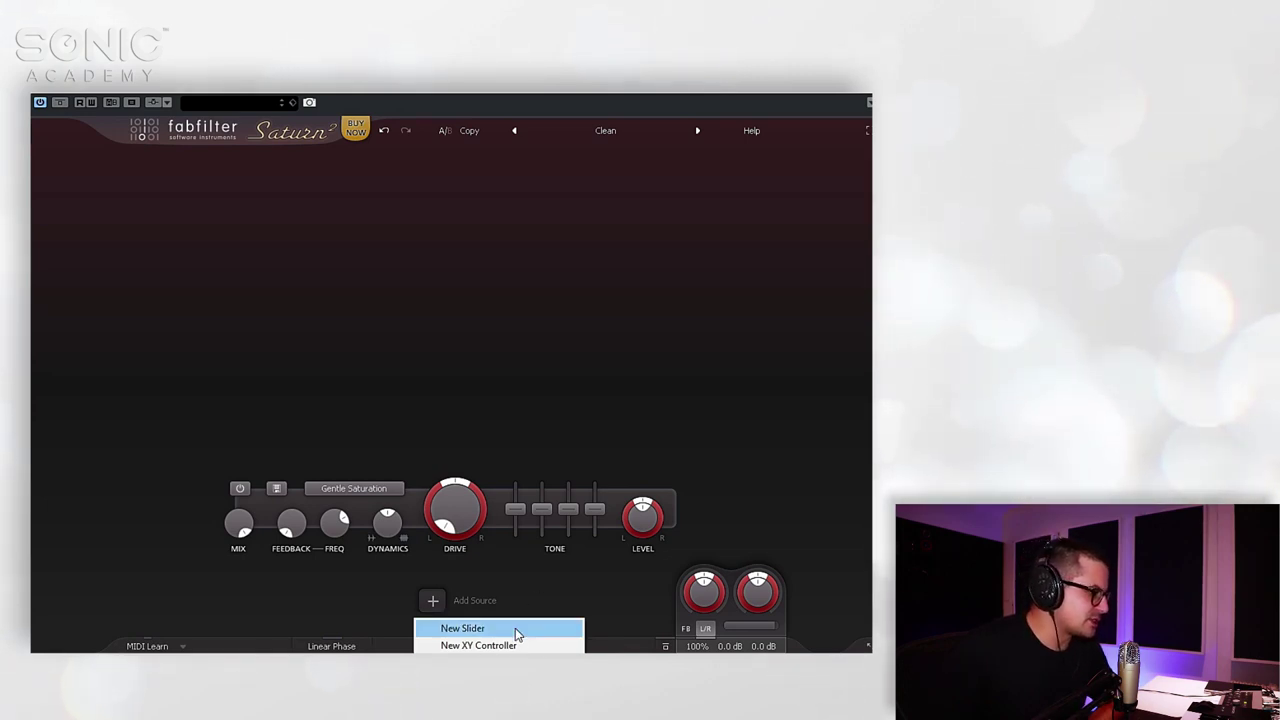
click(461, 632)
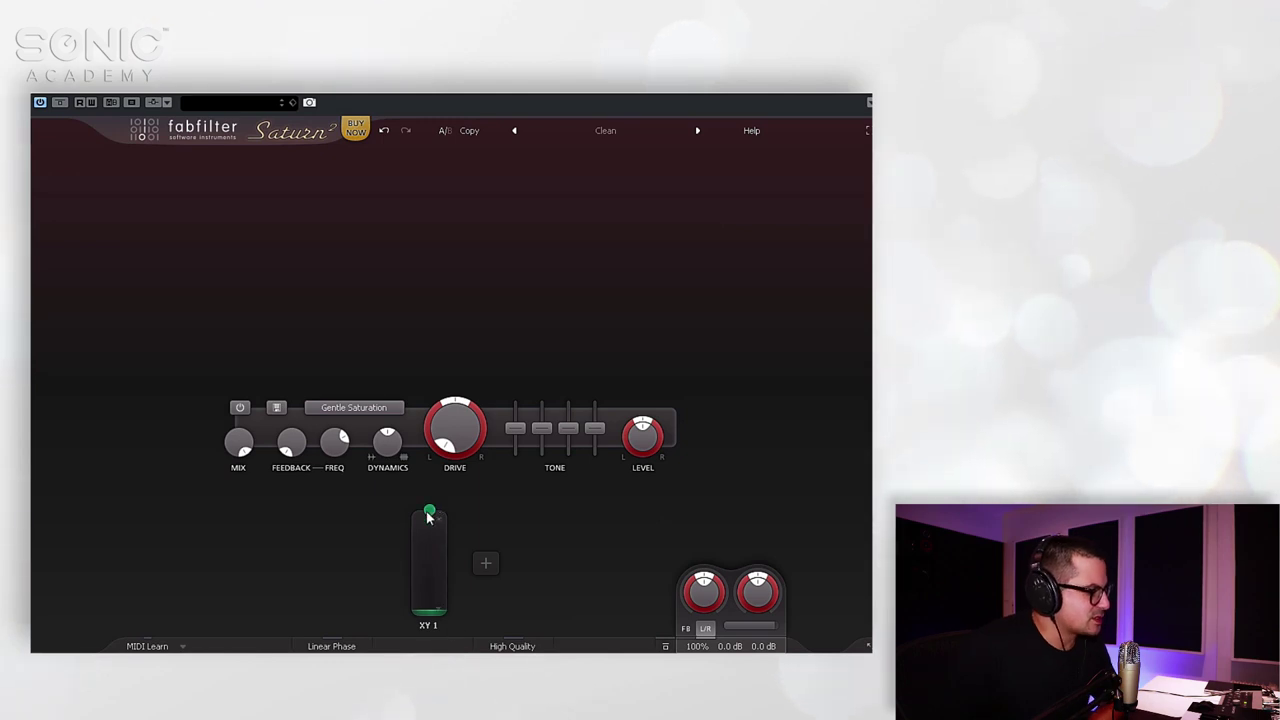
- Link the XY 1 slider to band 1's Drive and test it with a short sweep
drag(430, 512, 705, 606)
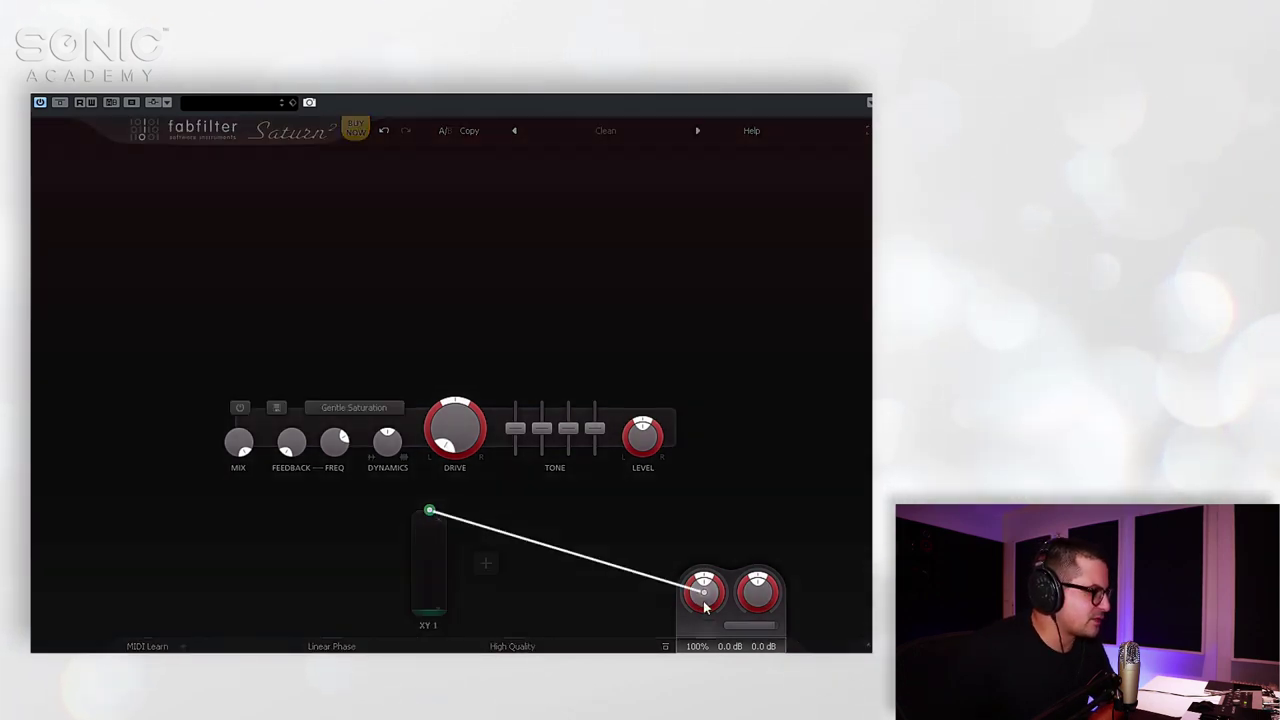
drag(435, 460, 456, 430)
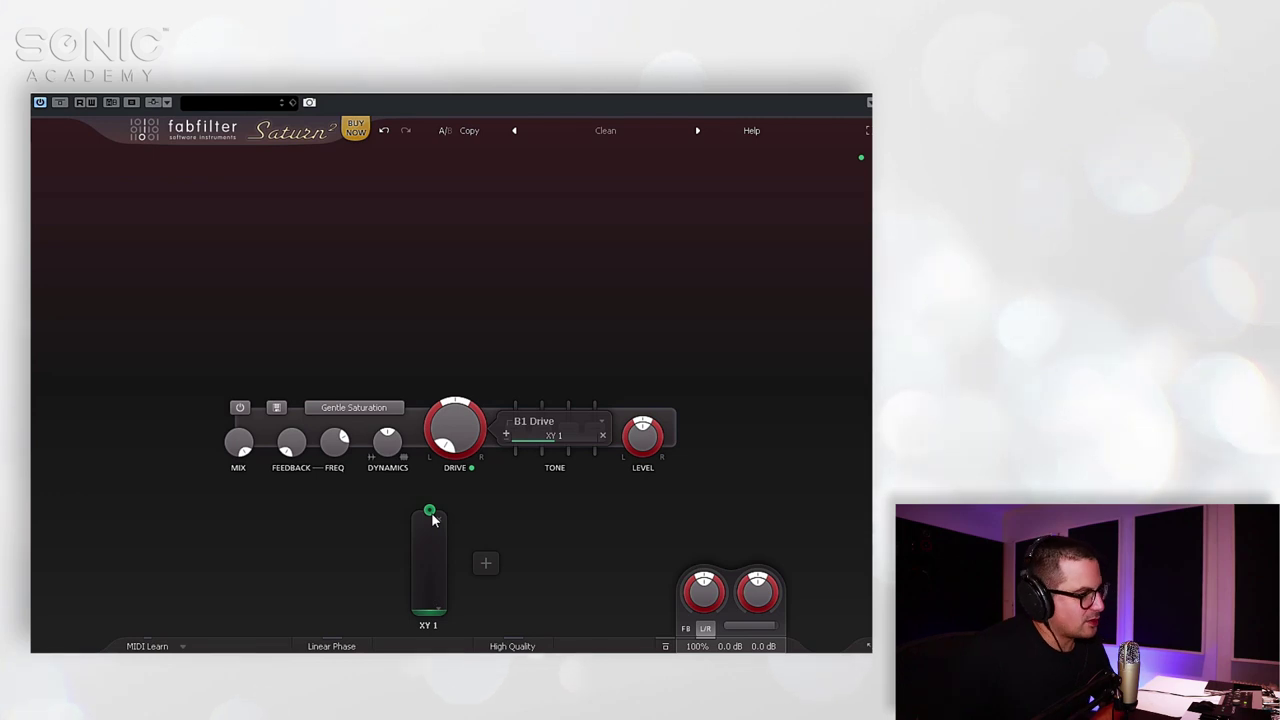
scroll(452, 450, up, 2)
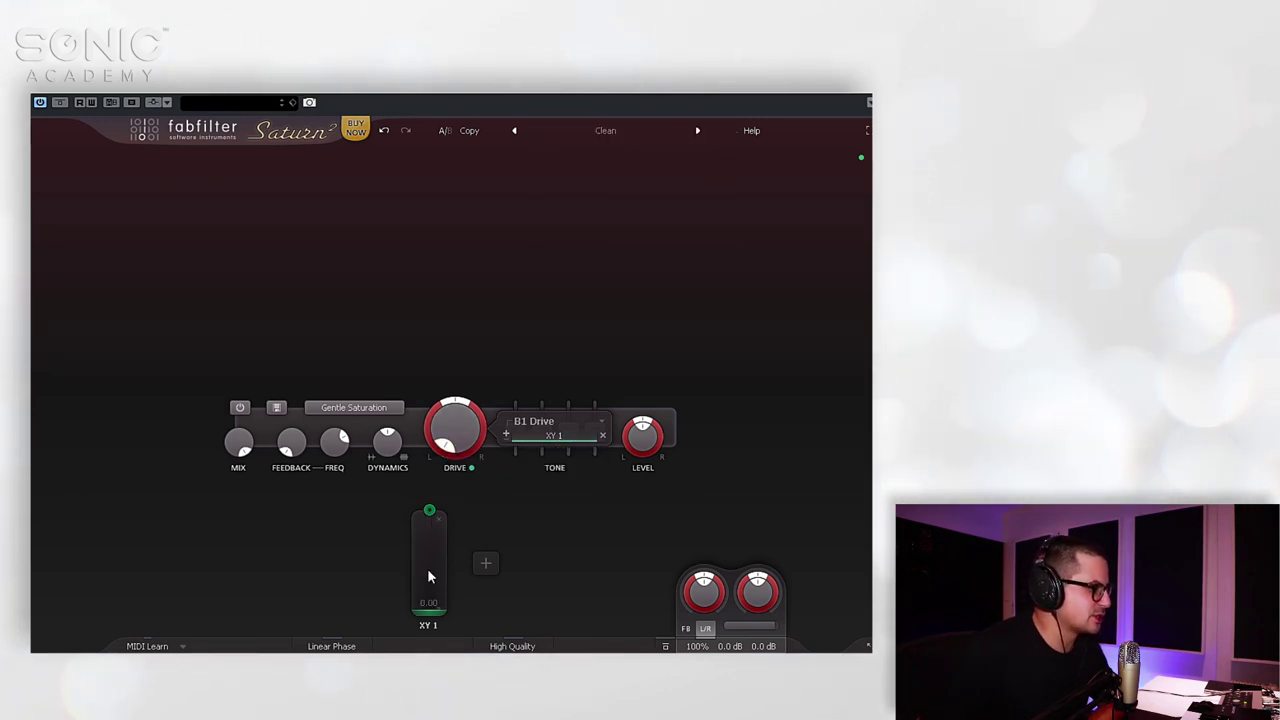
mouse_move(424, 504)
mouse_down()
mouse_move(420, 623)
mouse_move(429, 510)
mouse_up()
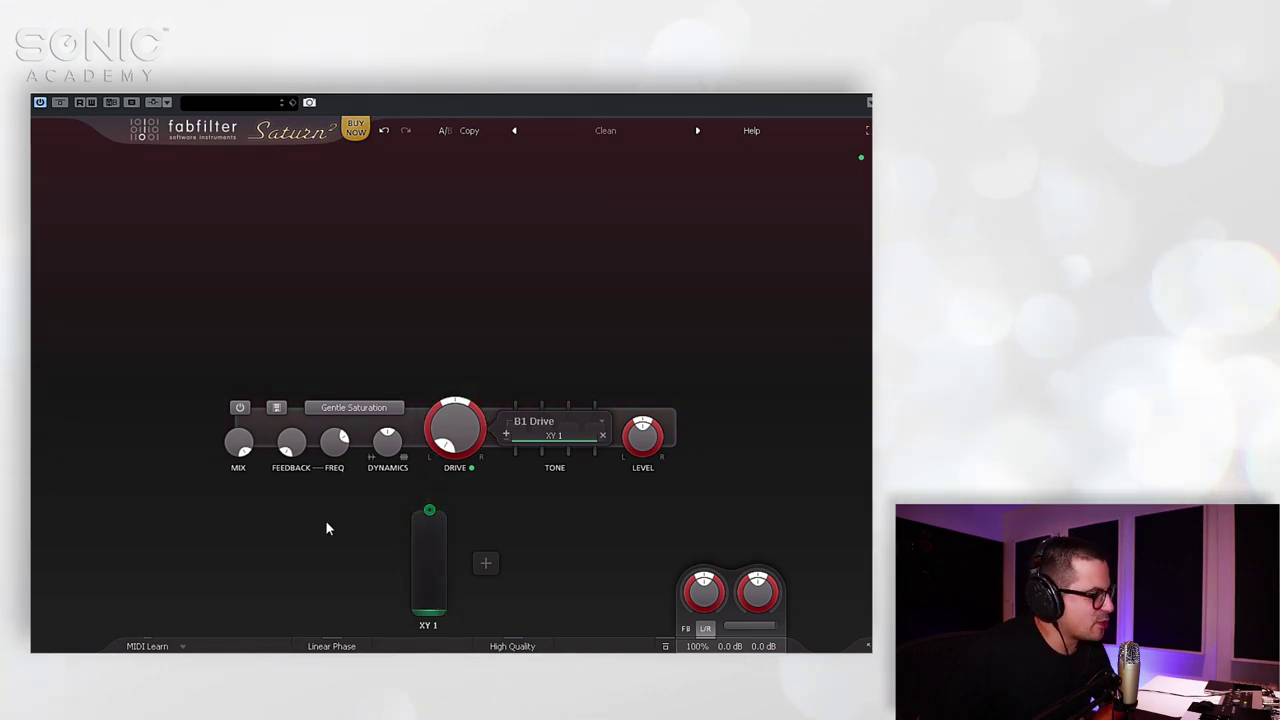
- Link XY 1 to band 1's output level, sweep it, then return it to zero
drag(430, 511, 645, 438)
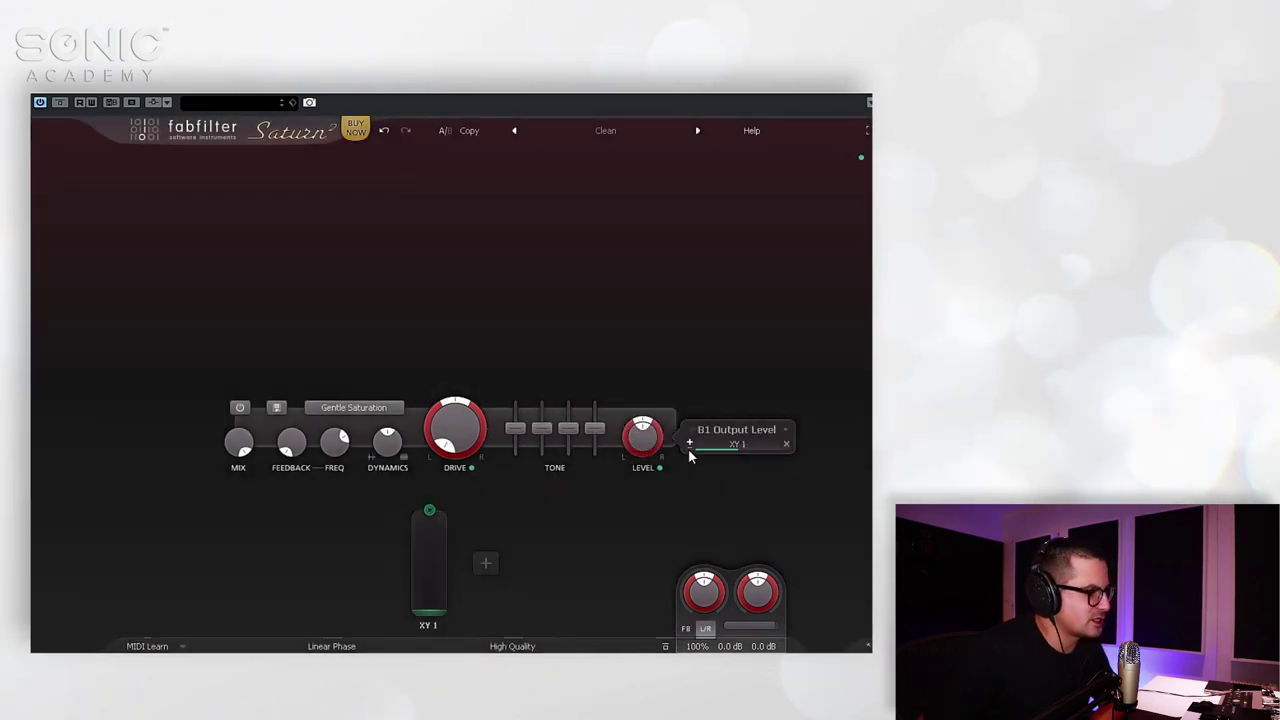
mouse_move(737, 449)
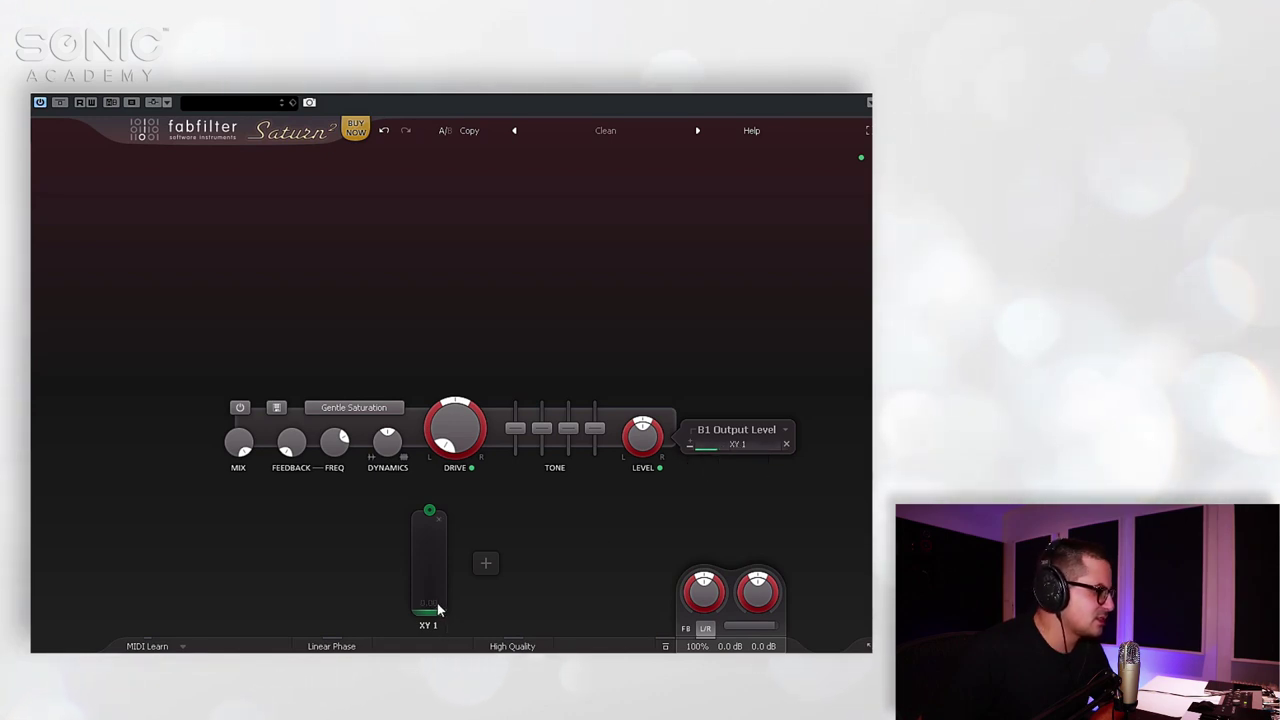
drag(434, 606, 463, 365)
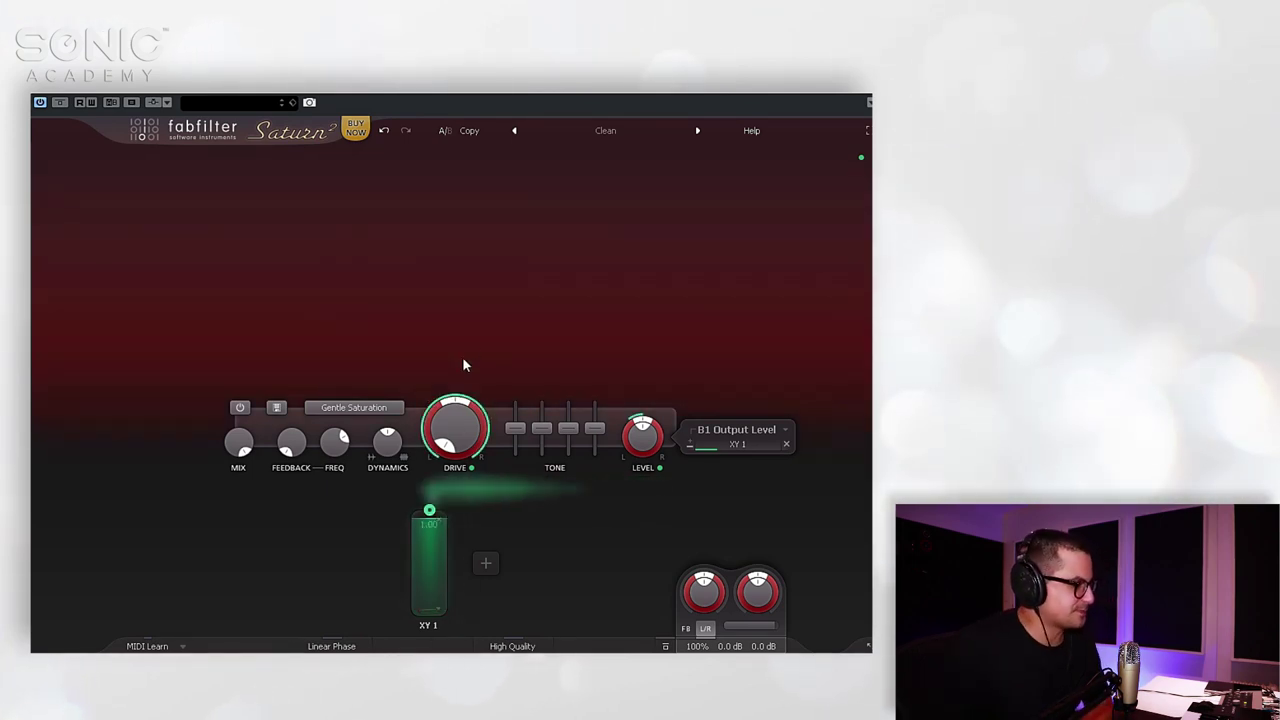
drag(424, 652, 424, 648)
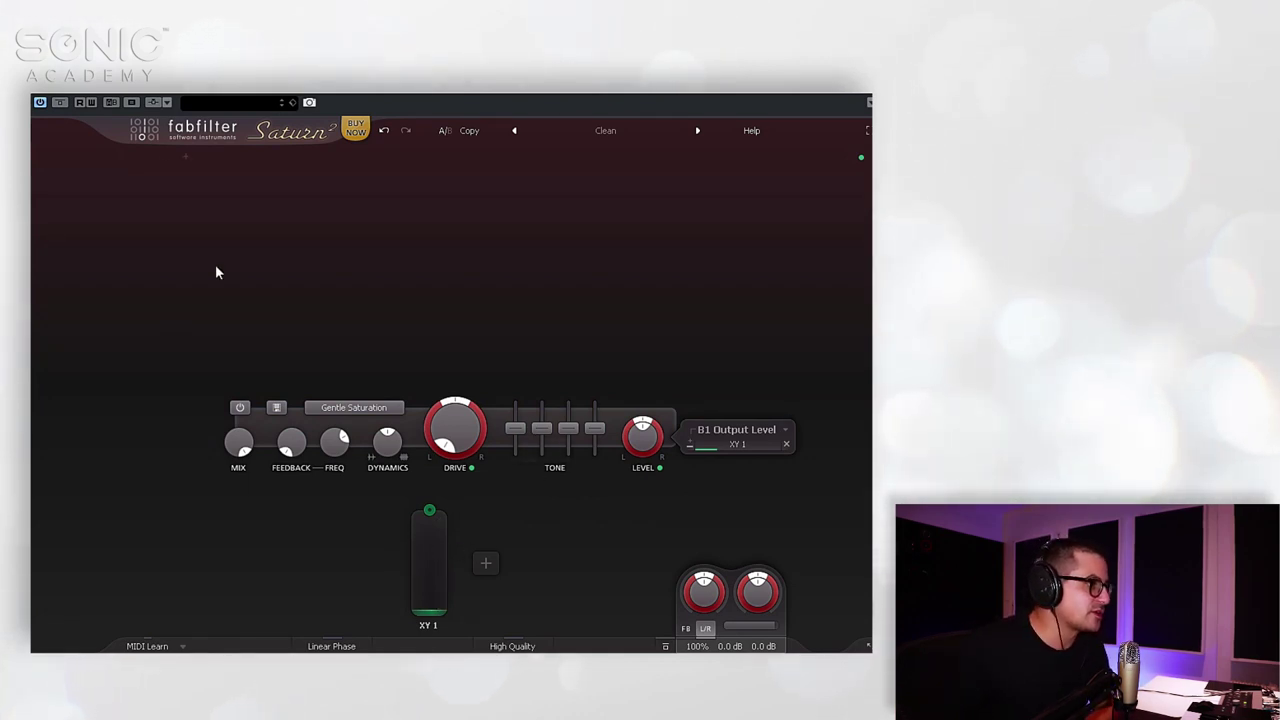
- Reload the Clean preset and split it into three bands, with the second crossover near 1463 Hz
click(659, 143)
click(565, 236)
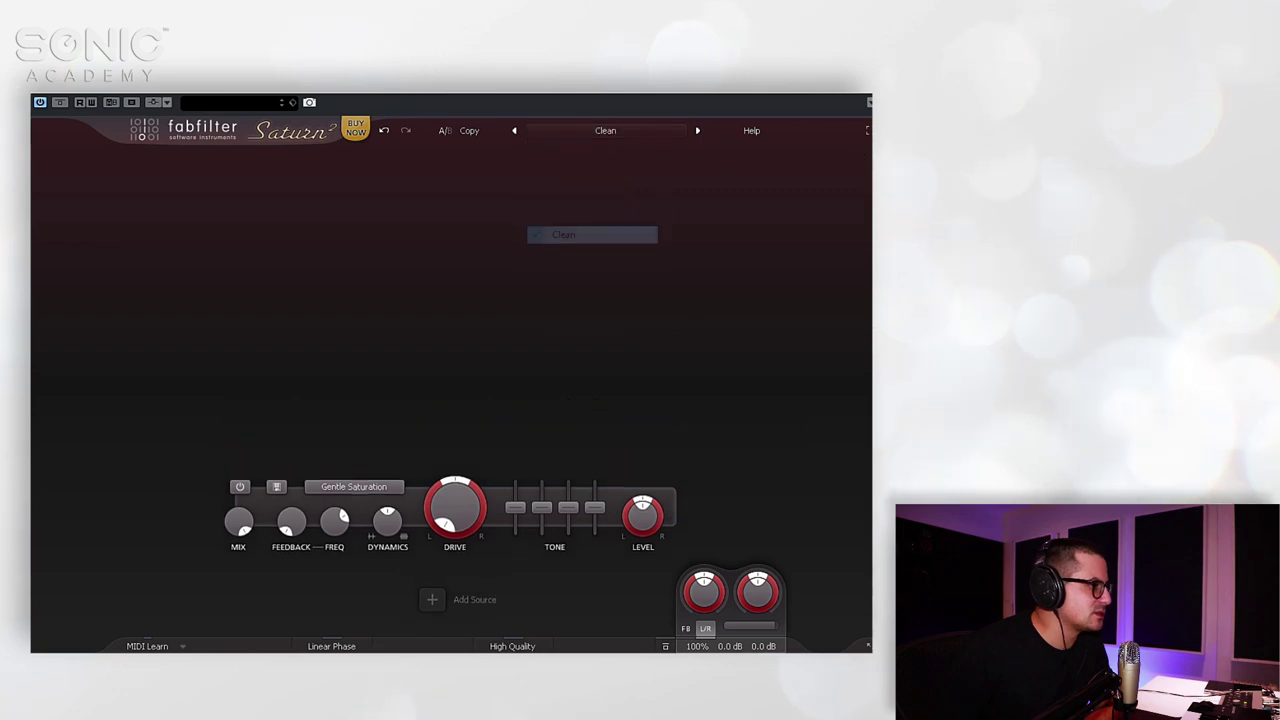
click(353, 155)
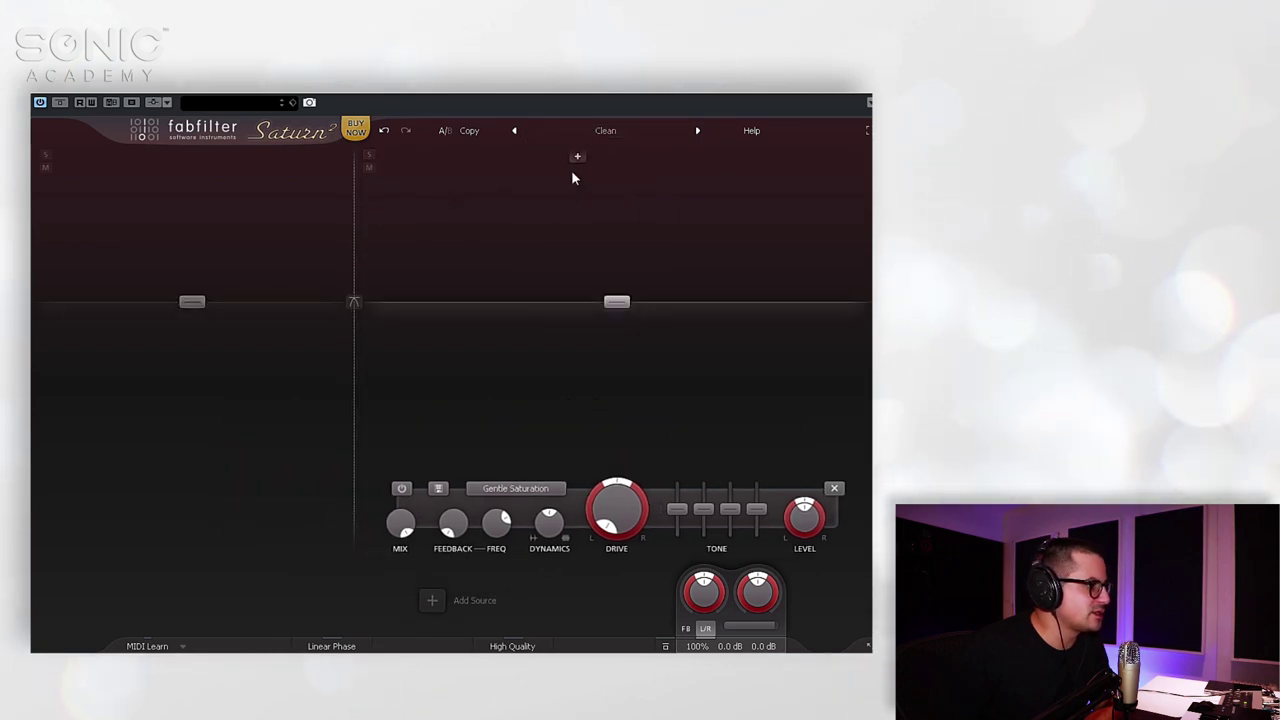
click(566, 160)
drag(564, 175, 559, 206)
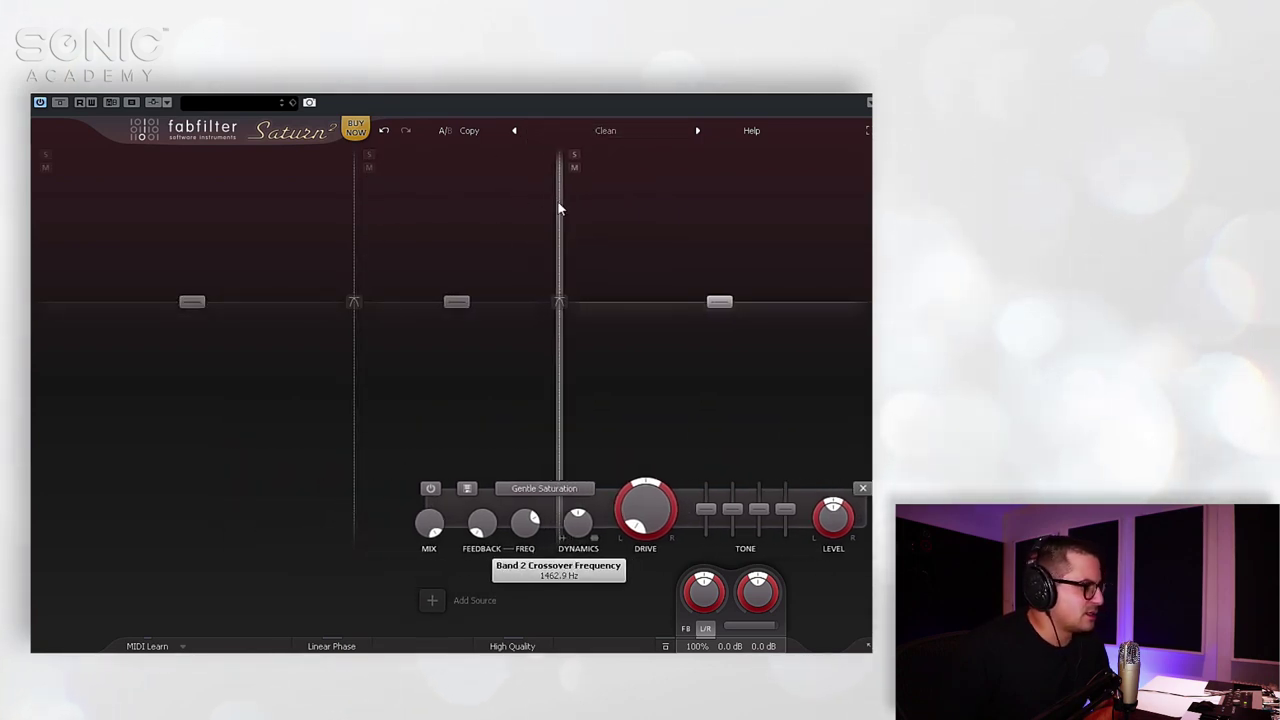
- Lower bands 1 and 3 output levels and raise the band 2/3 crossover slightly
drag(192, 302, 192, 444)
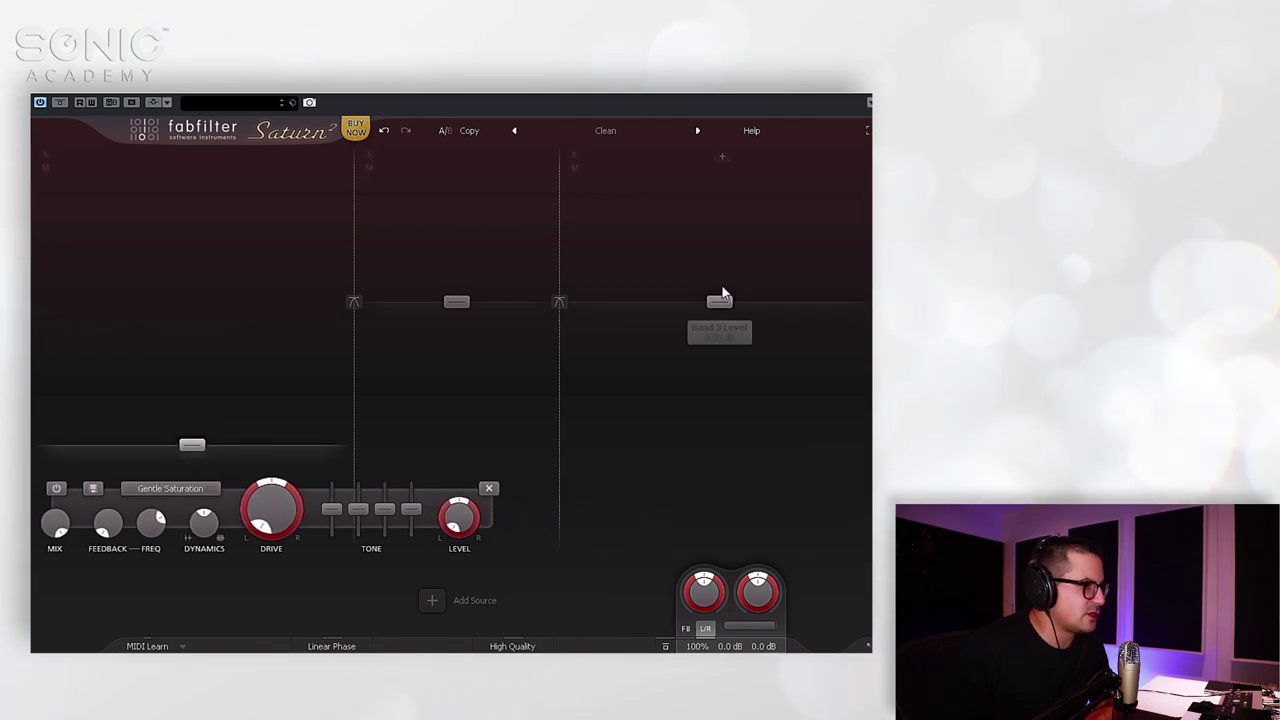
drag(720, 301, 719, 444)
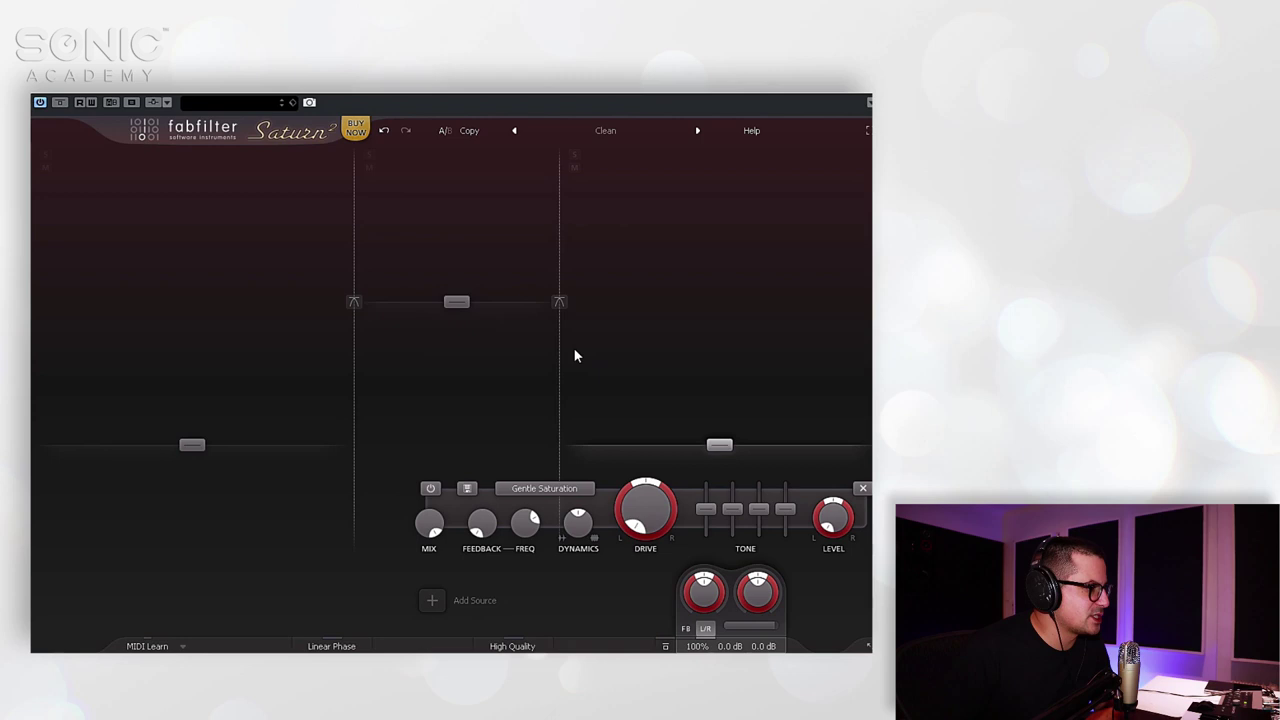
drag(559, 352, 566, 375)
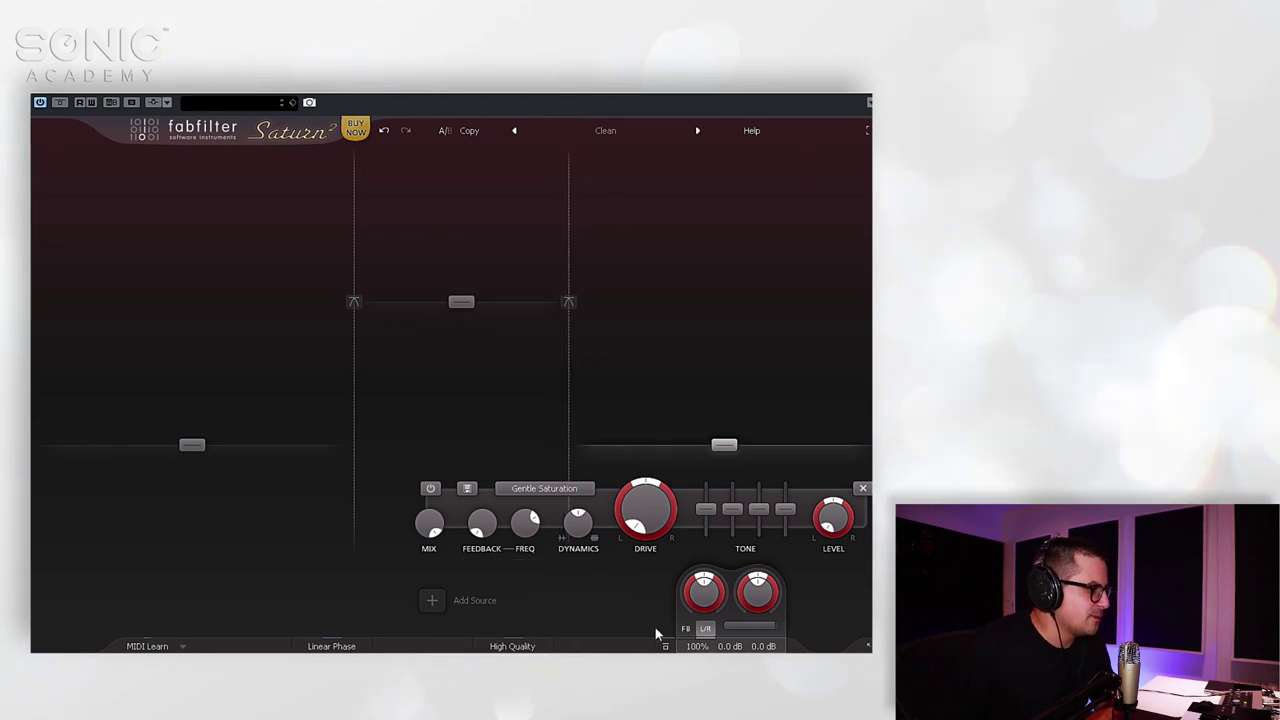
- Add an XLFO 1 source and route it to the band 1/2 and band 2/3 crossover frequencies
click(448, 597)
click(470, 641)
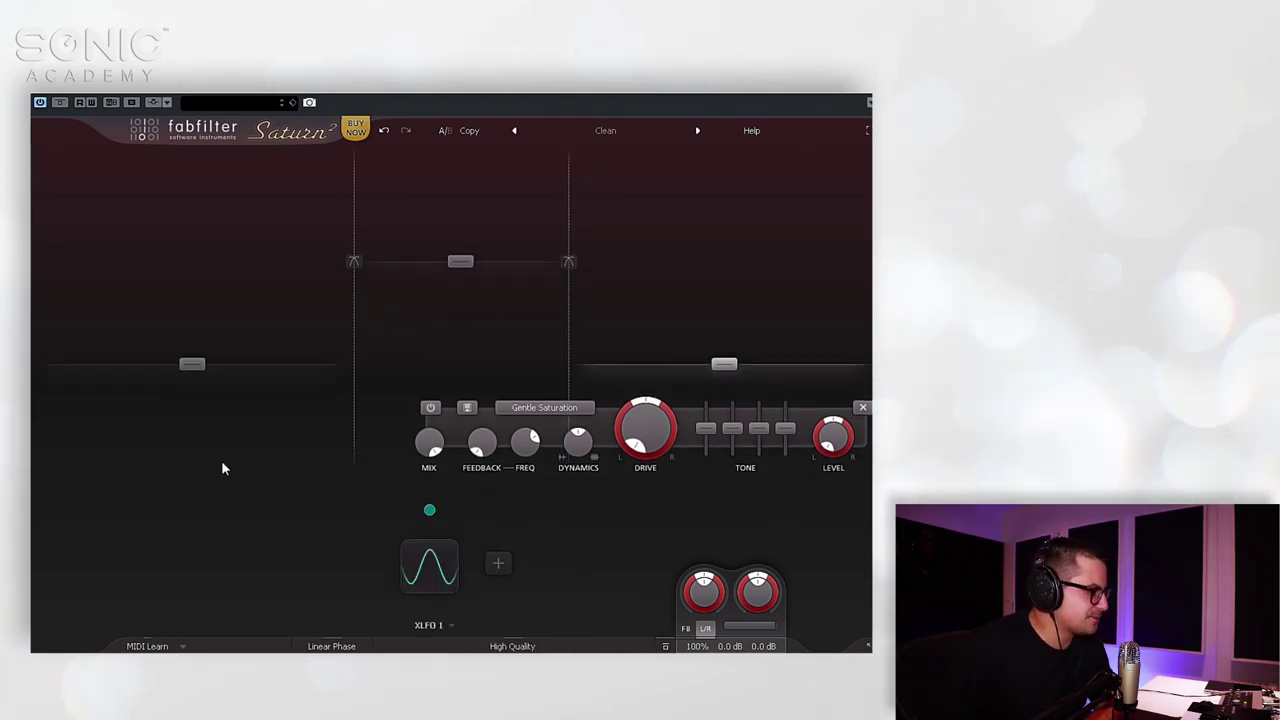
drag(430, 511, 667, 521)
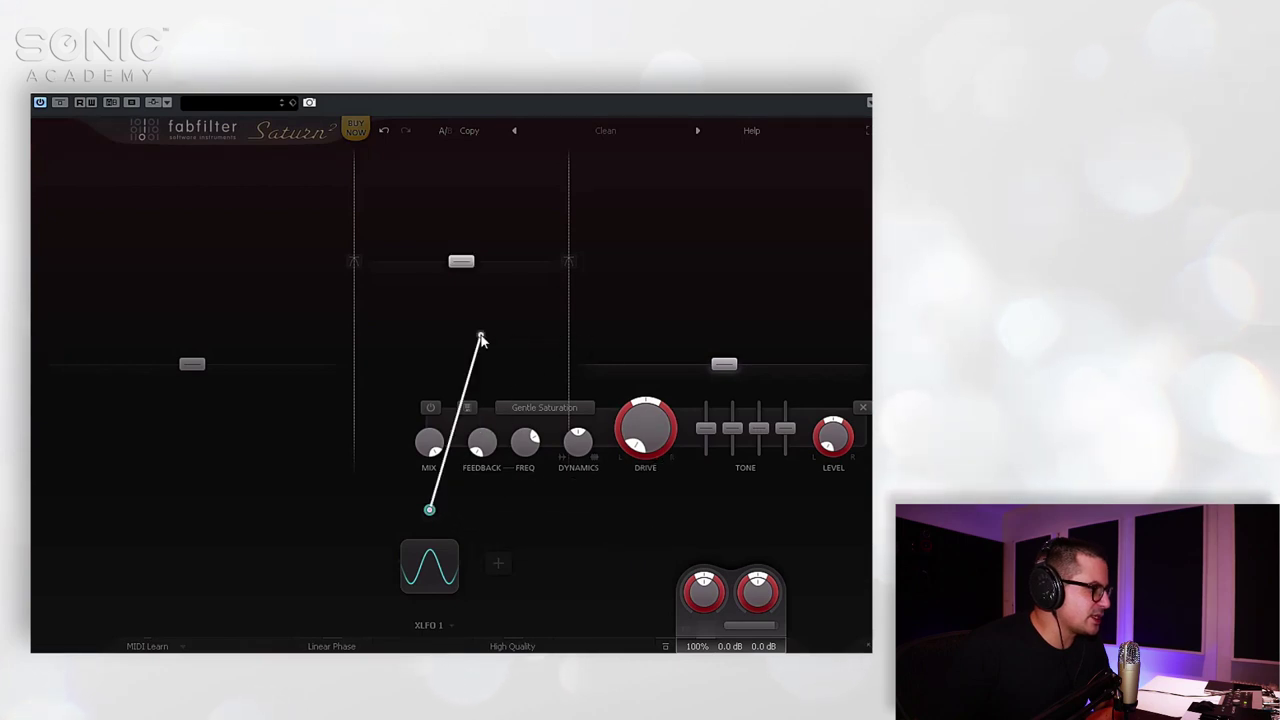
drag(480, 340, 362, 395)
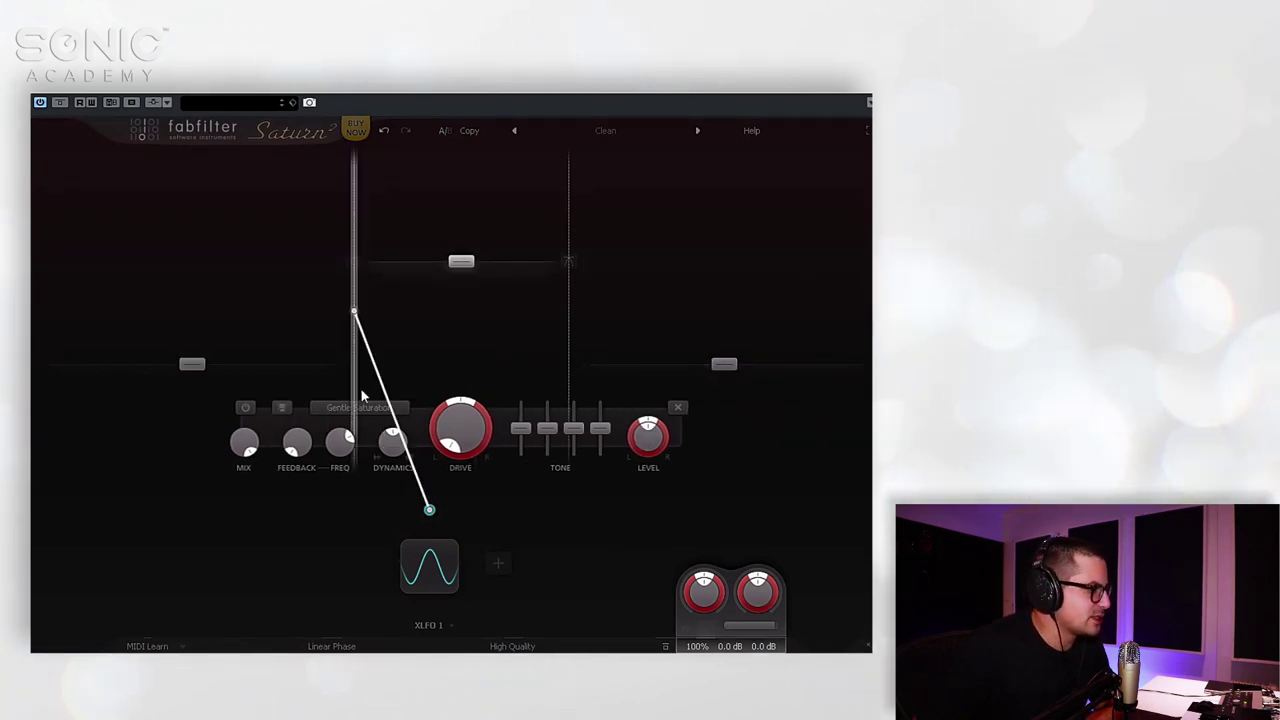
drag(362, 395, 360, 315)
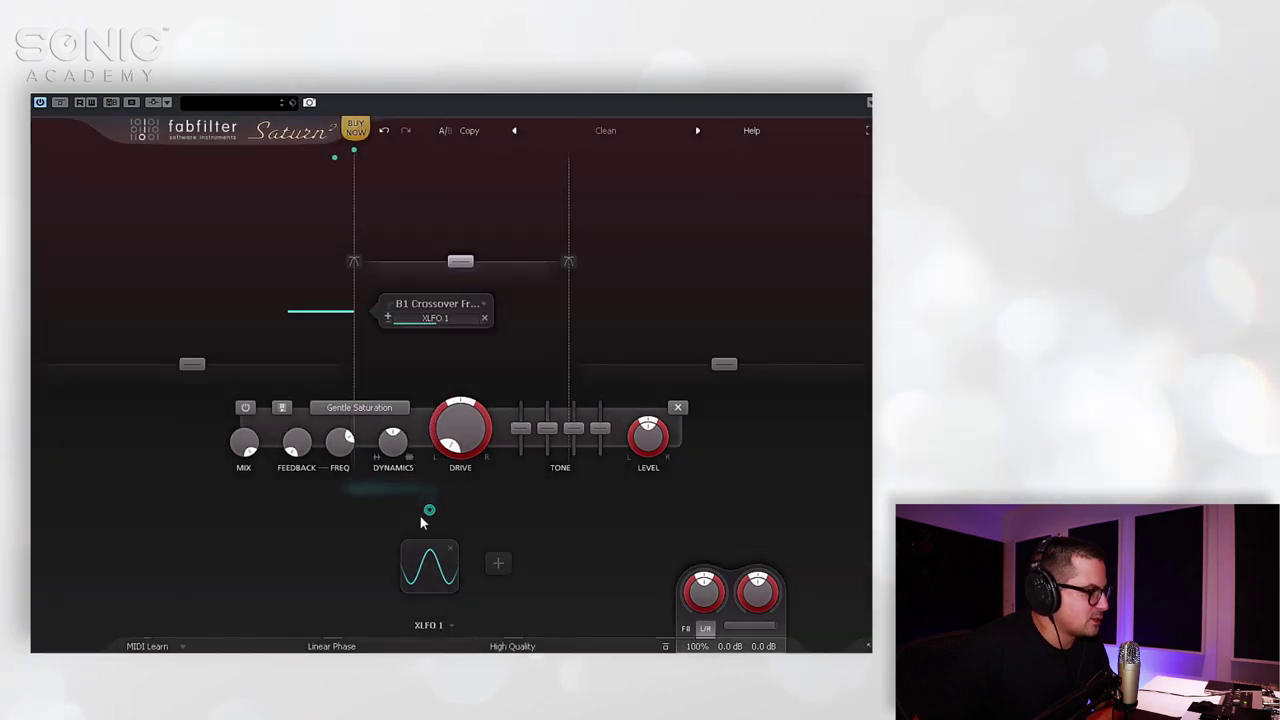
drag(430, 511, 565, 473)
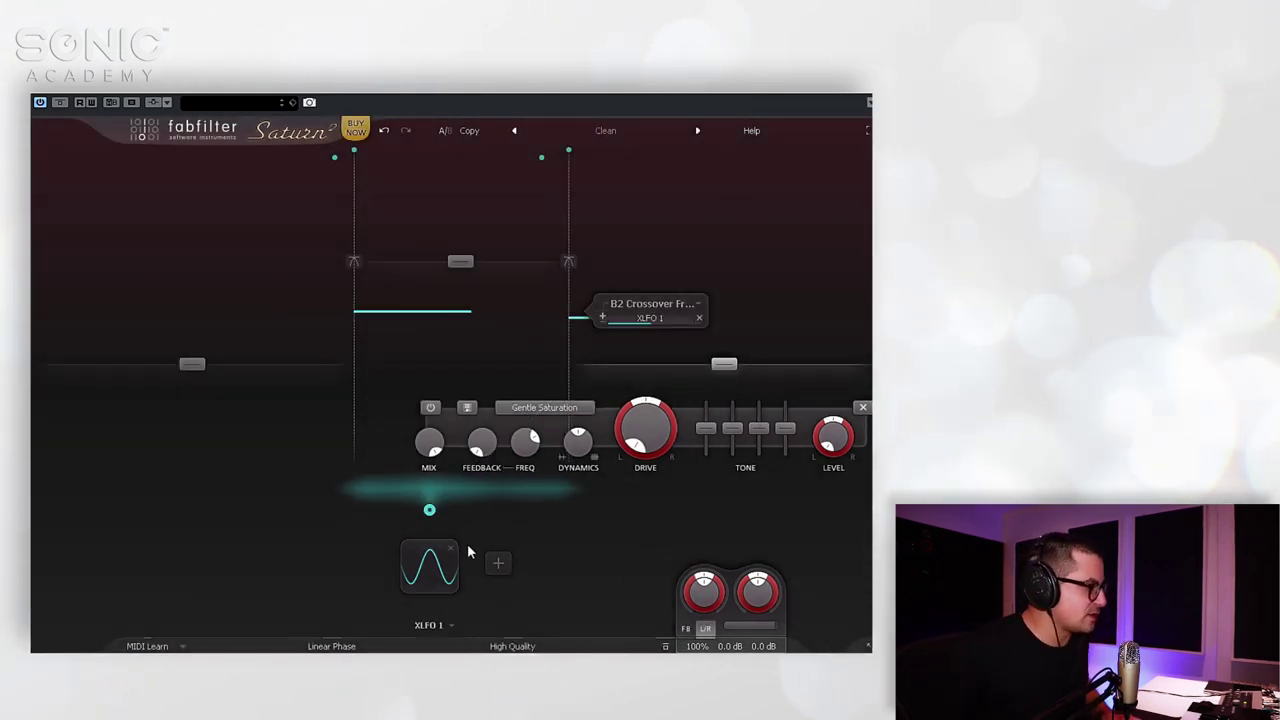
mouse_move(430, 565)
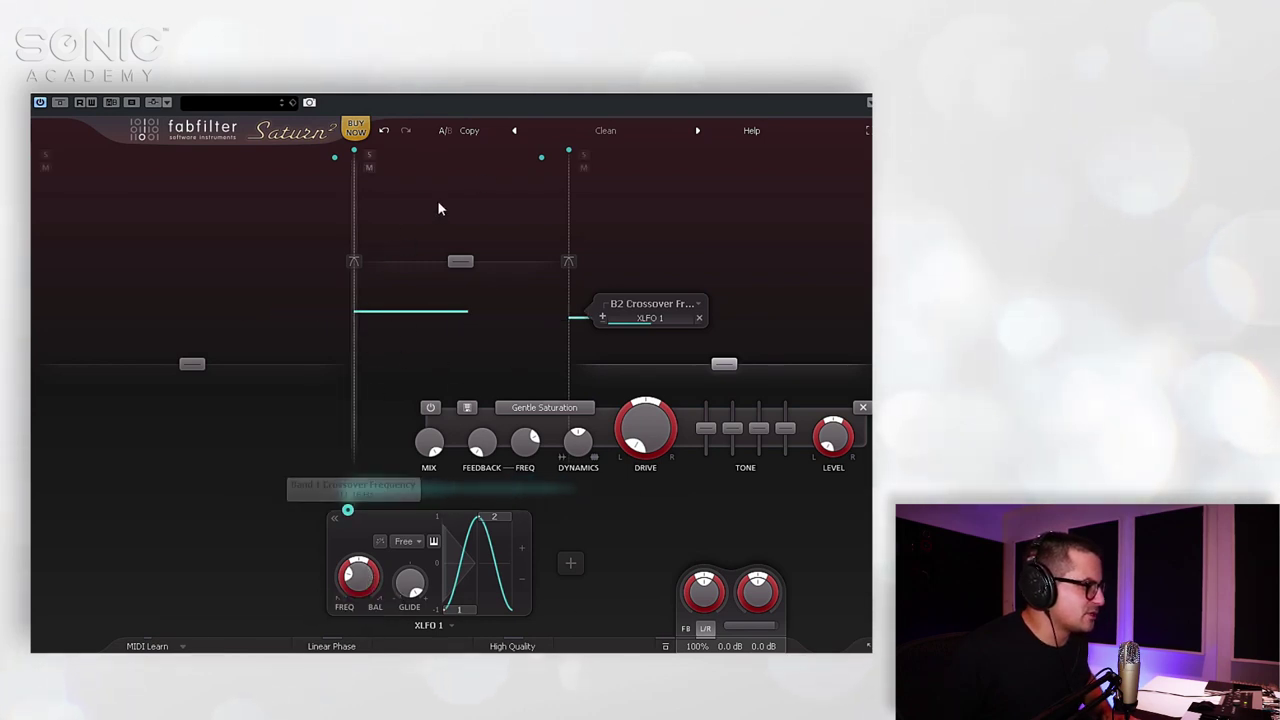
- During playback, raise Band 2's level toward +6 dB and sweep XLFO 1's rate up to 500 Hz and back down
key(space)
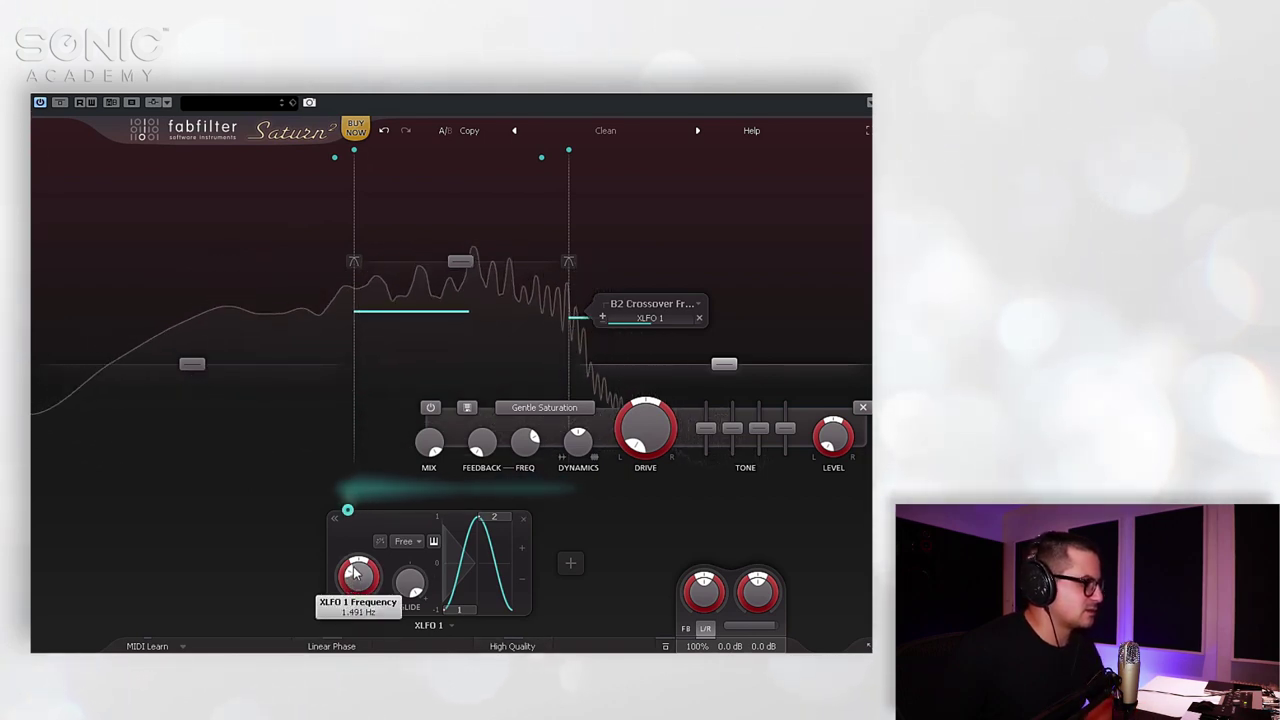
drag(460, 263, 460, 245)
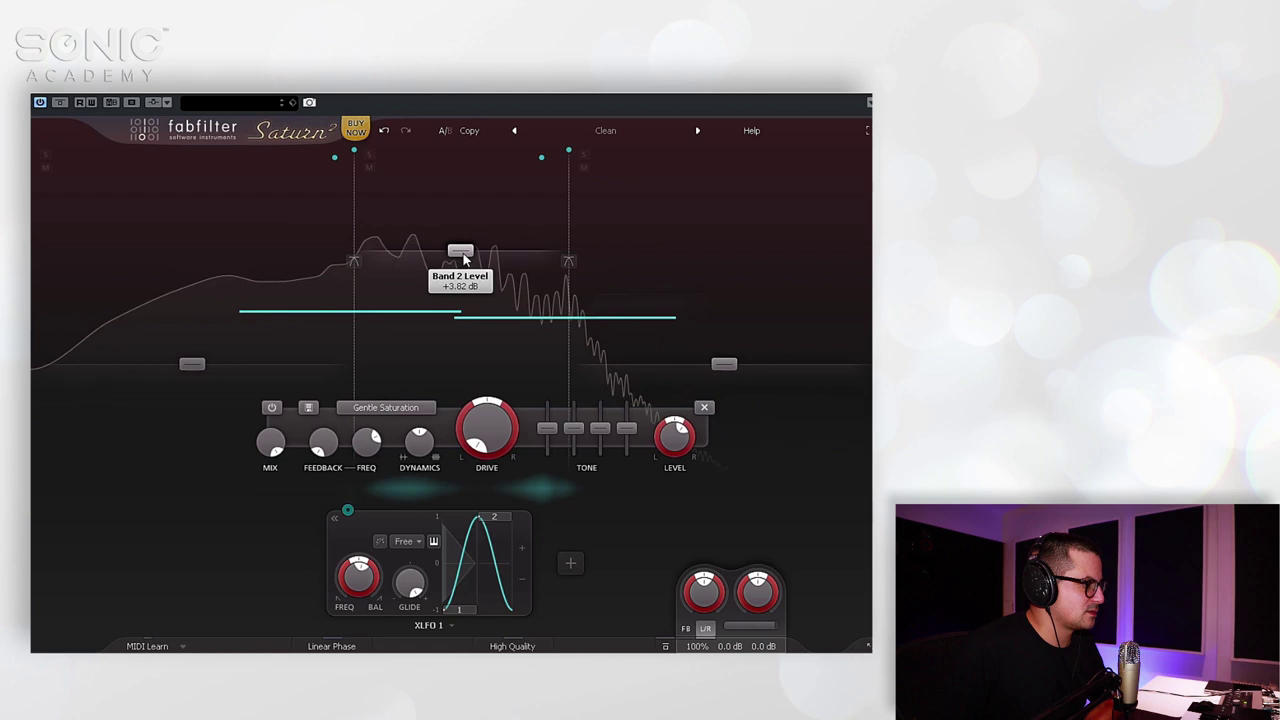
mouse_move(323, 577)
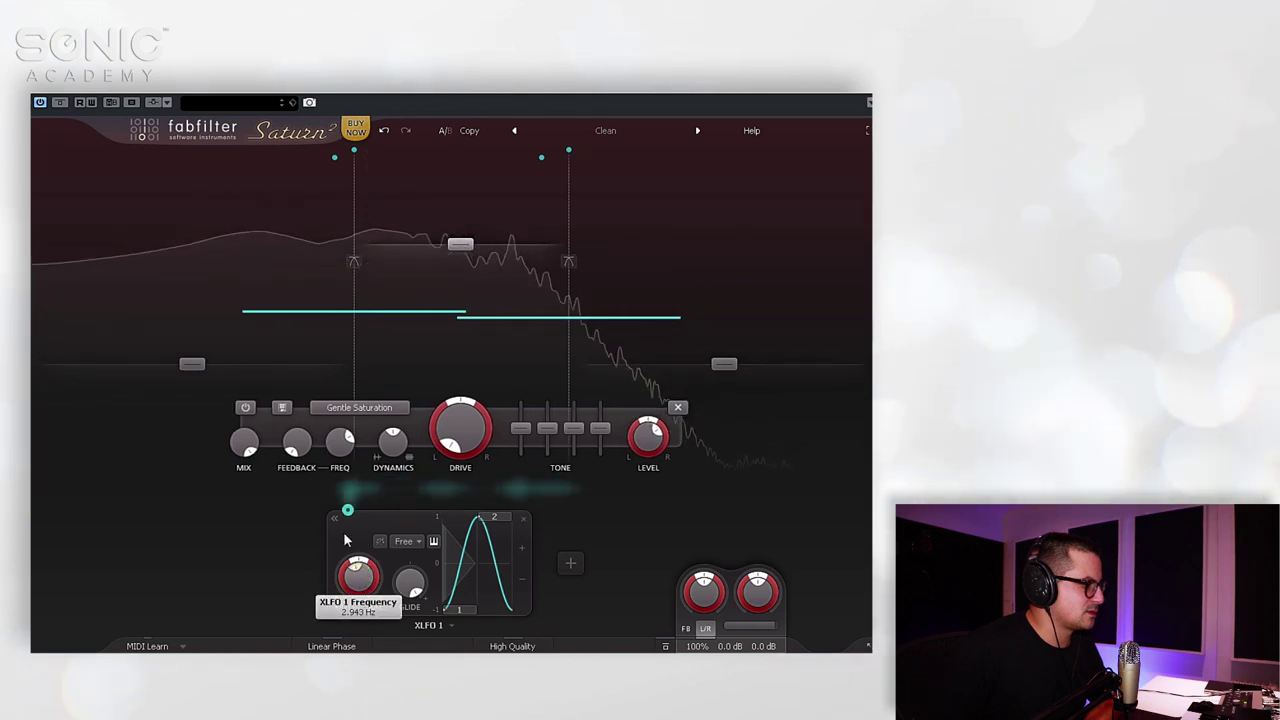
drag(323, 577, 377, 521)
mouse_move(363, 583)
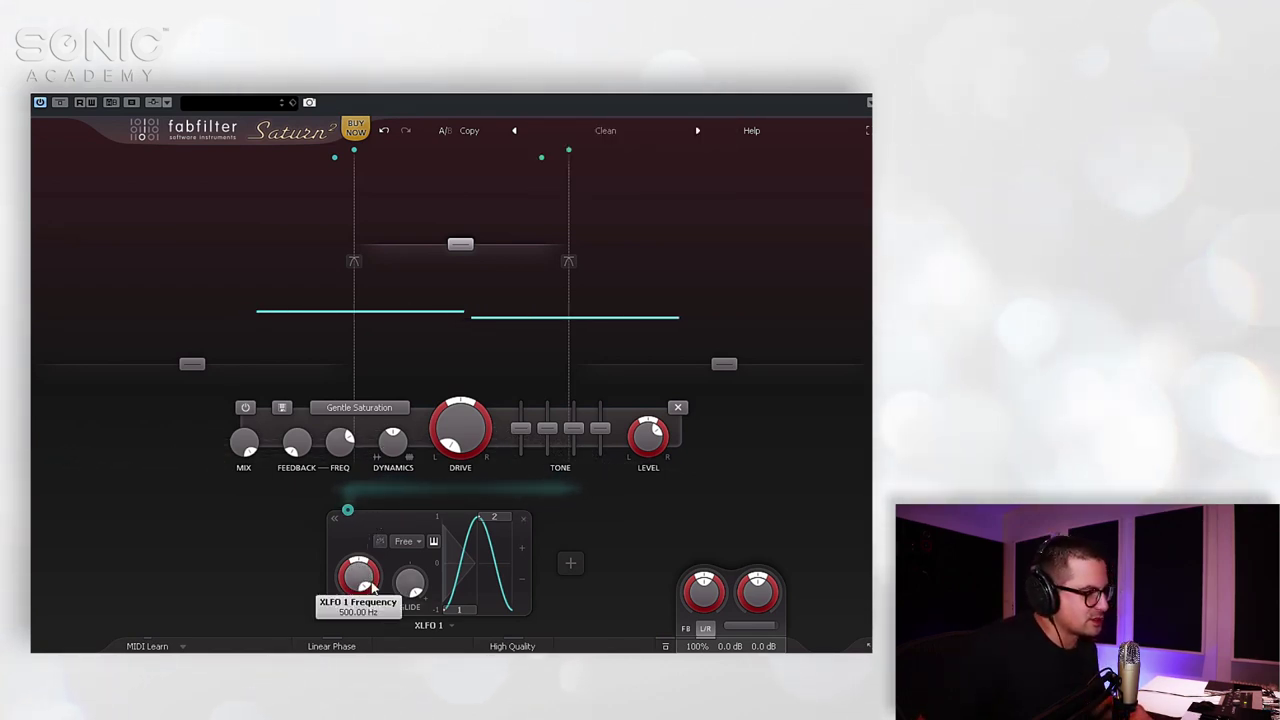
key(space)
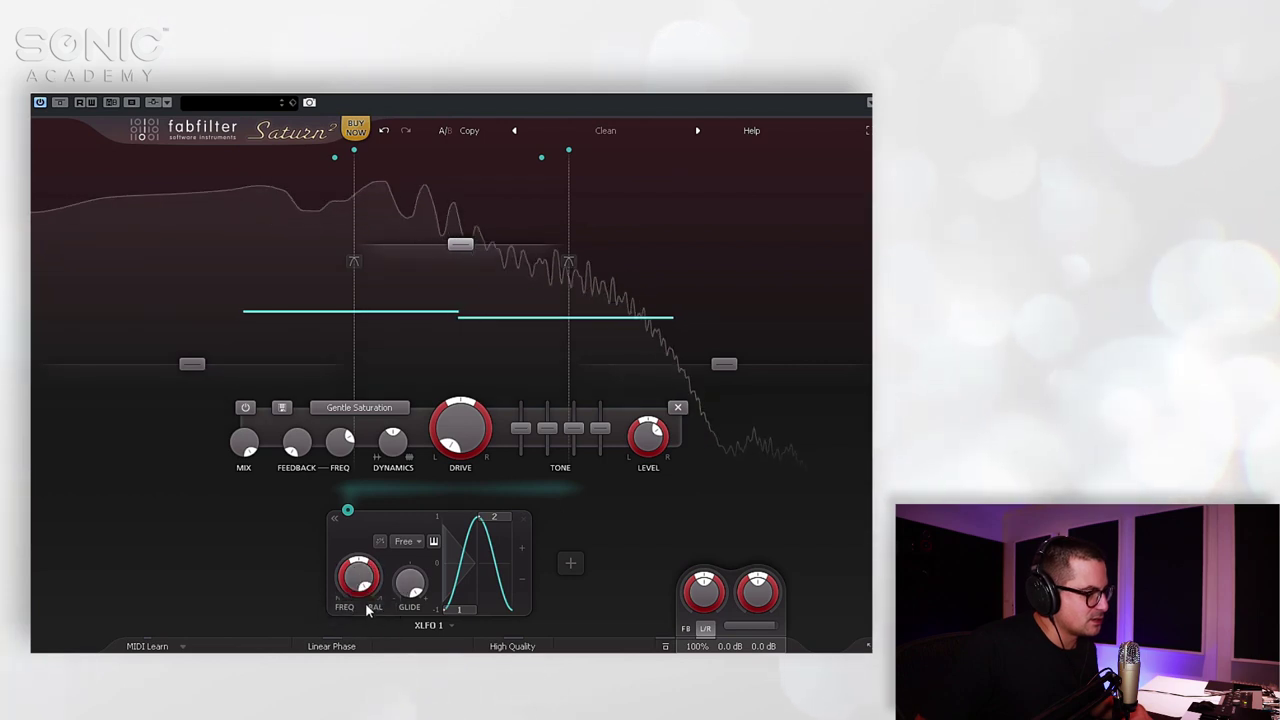
drag(360, 590, 352, 632)
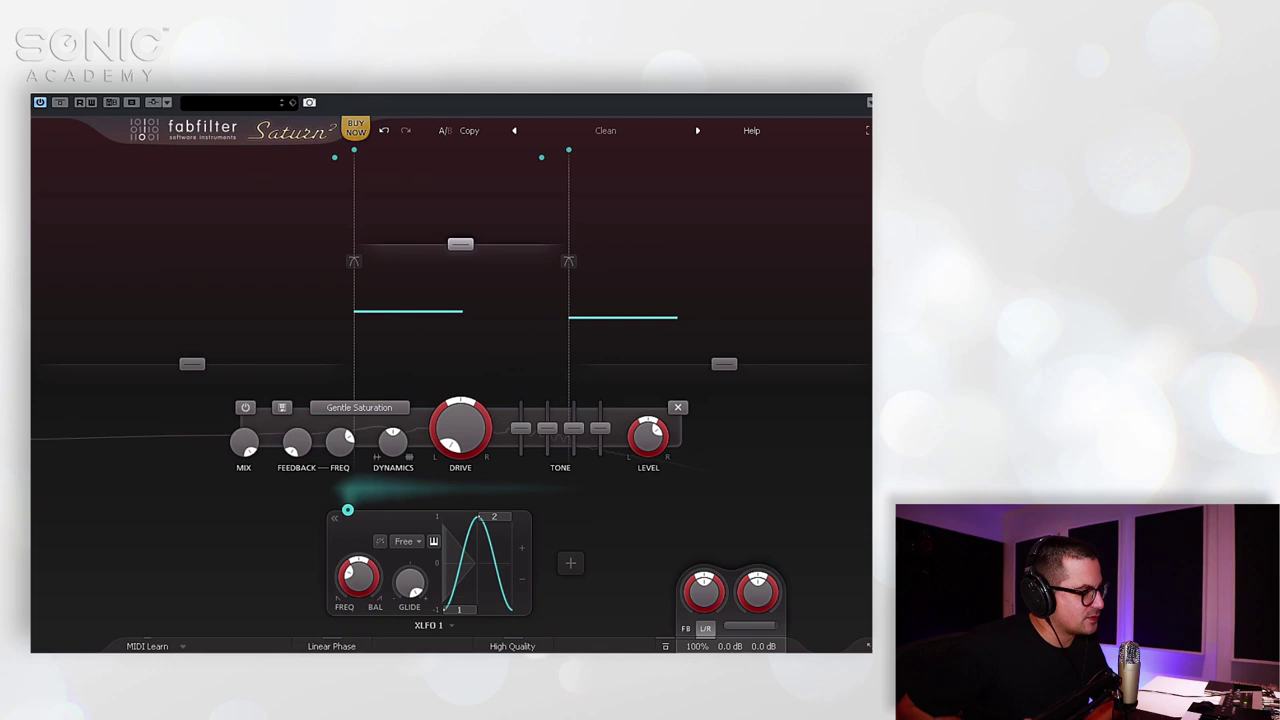
- Sync XLFO 1 to 1/4 after briefly trying one bar
click(405, 541)
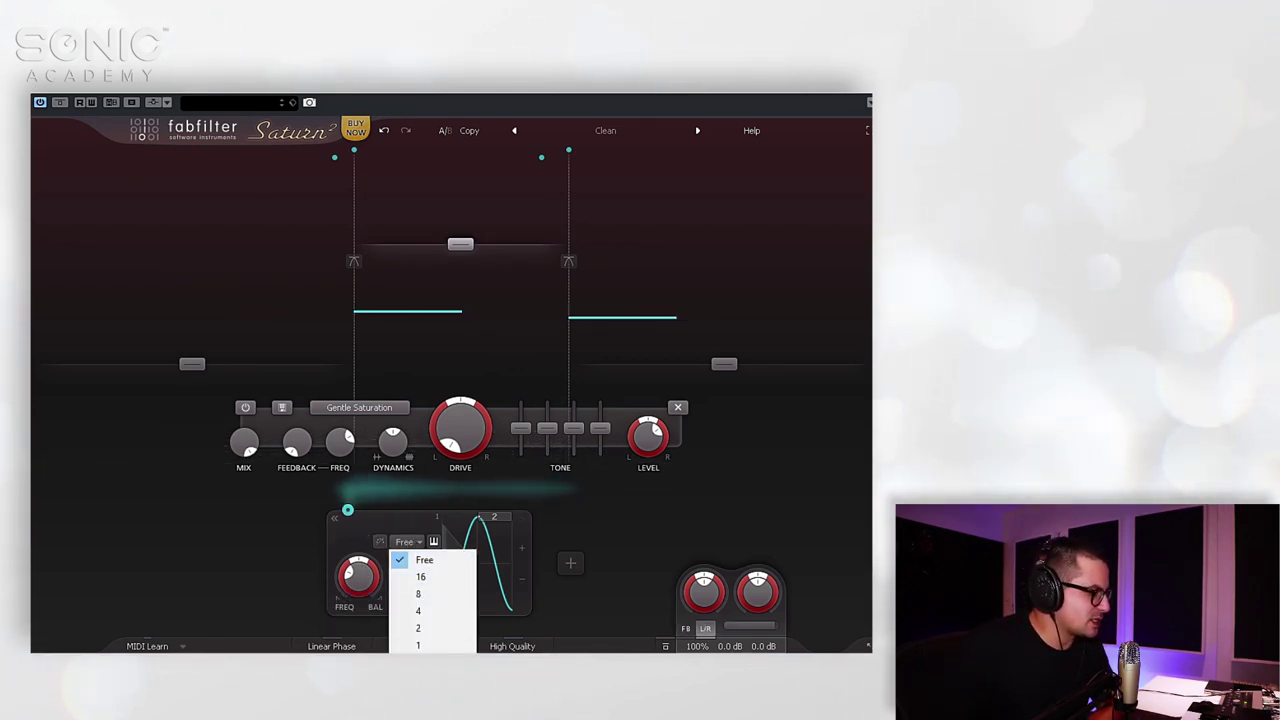
click(432, 646)
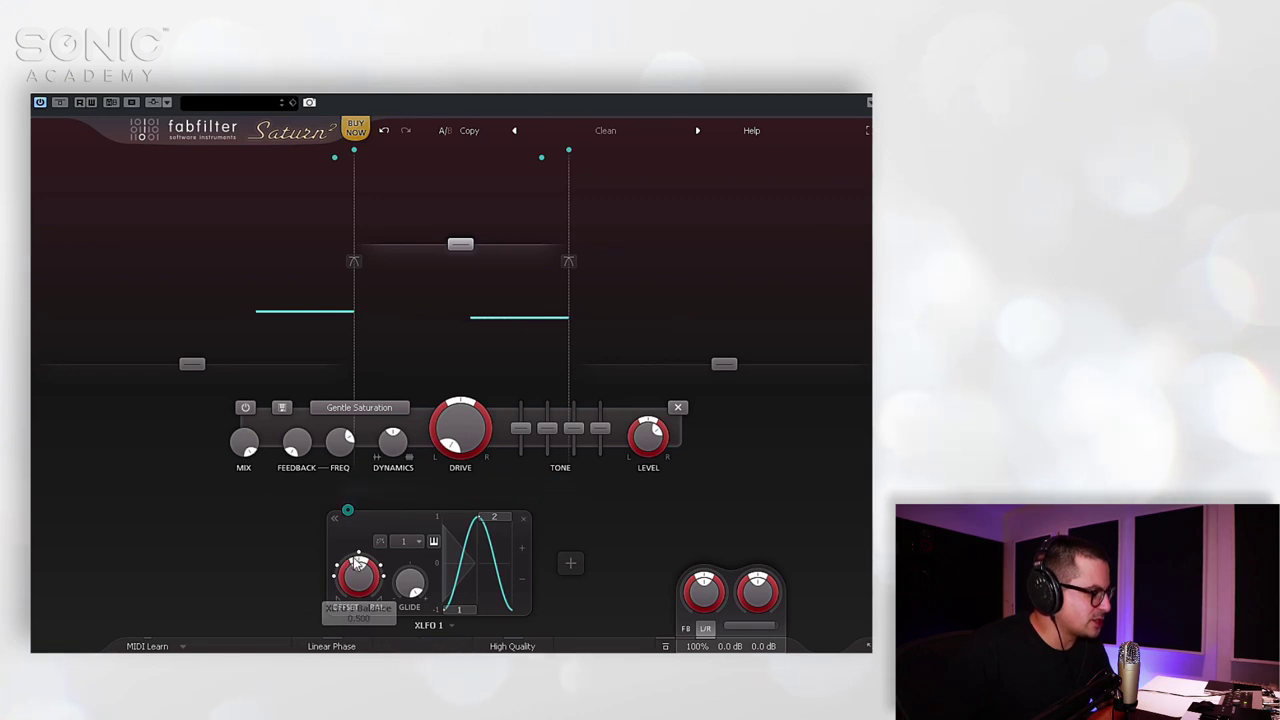
click(405, 541)
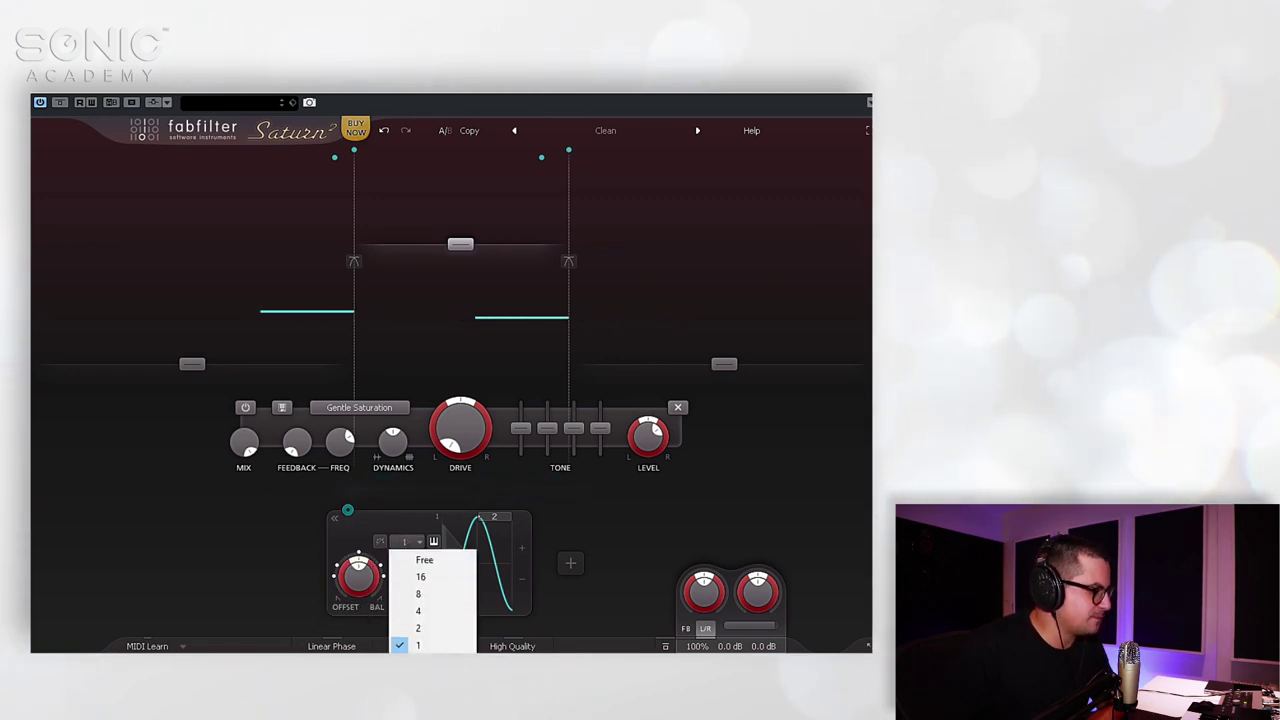
click(418, 680)
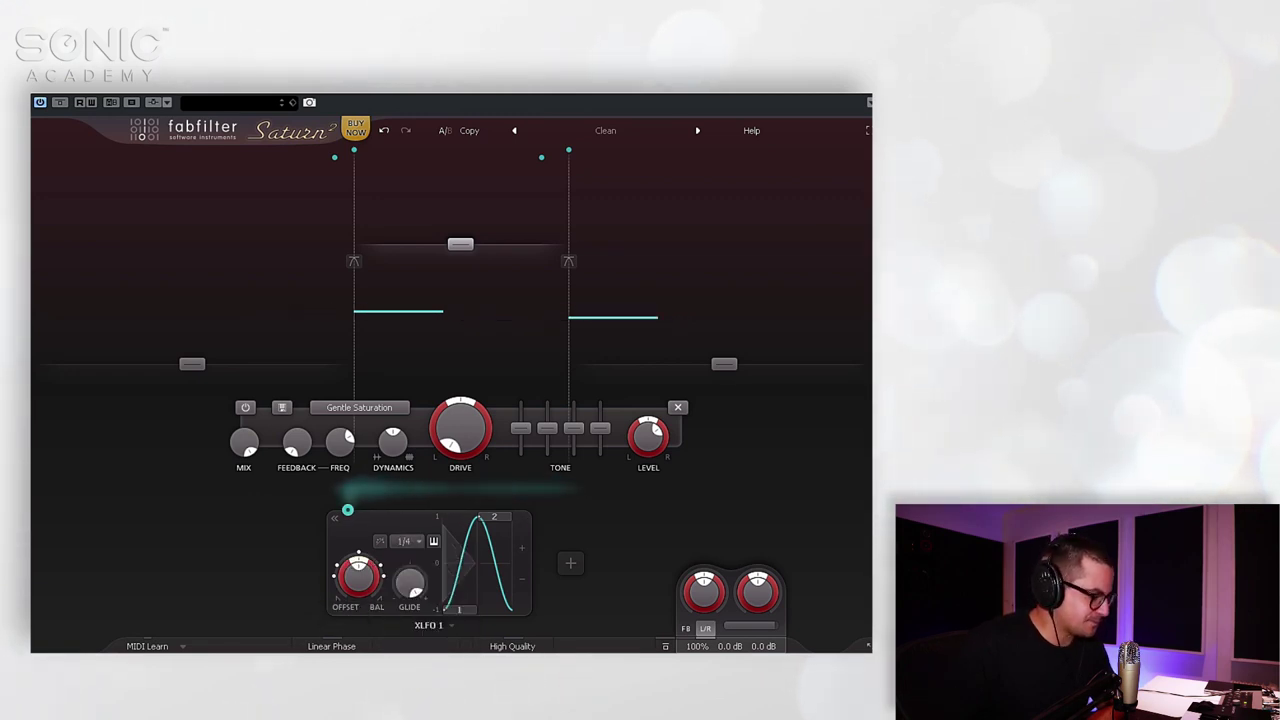
- Add two steps for four in total and lower step 3 to form an M-shaped wave
click(523, 547)
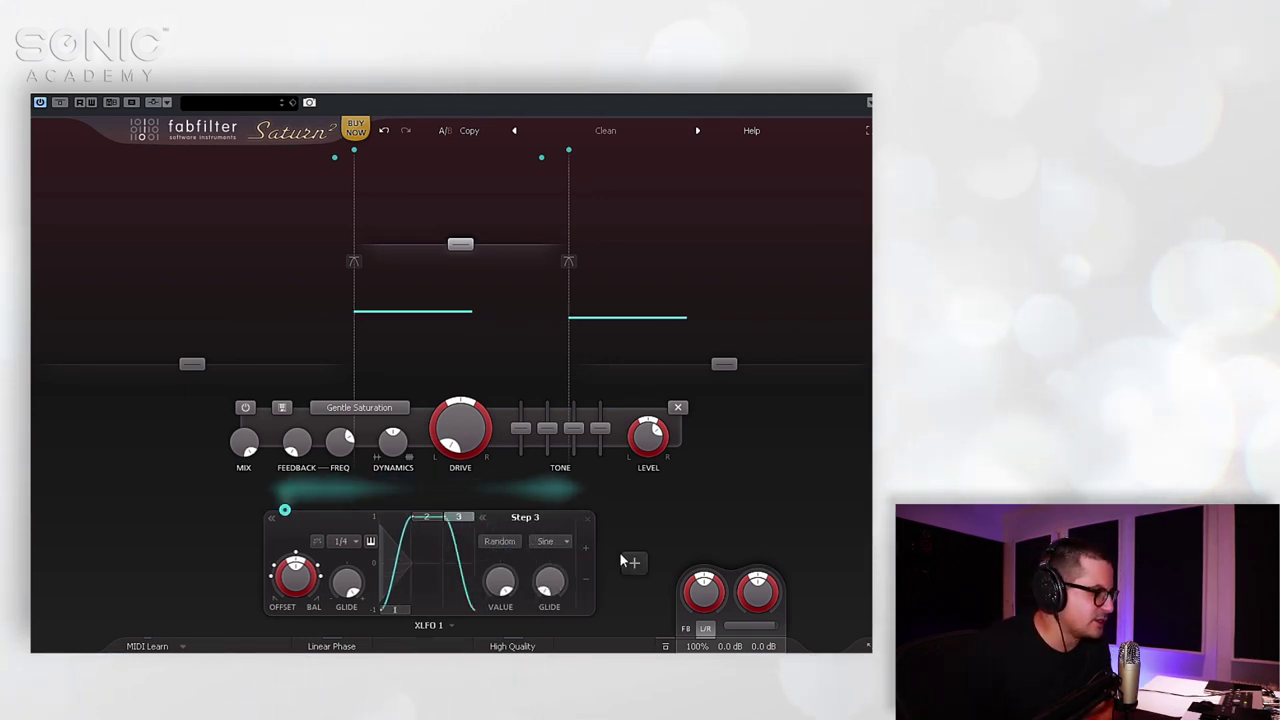
click(631, 562)
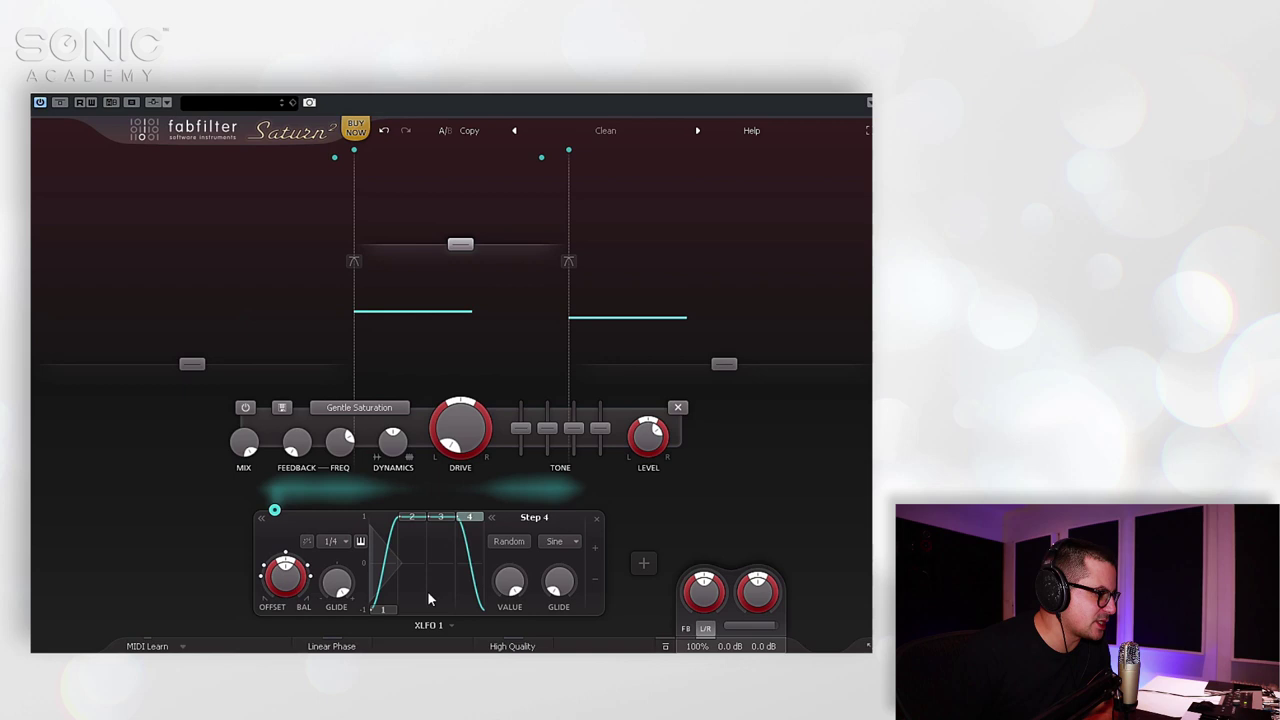
drag(438, 517, 438, 570)
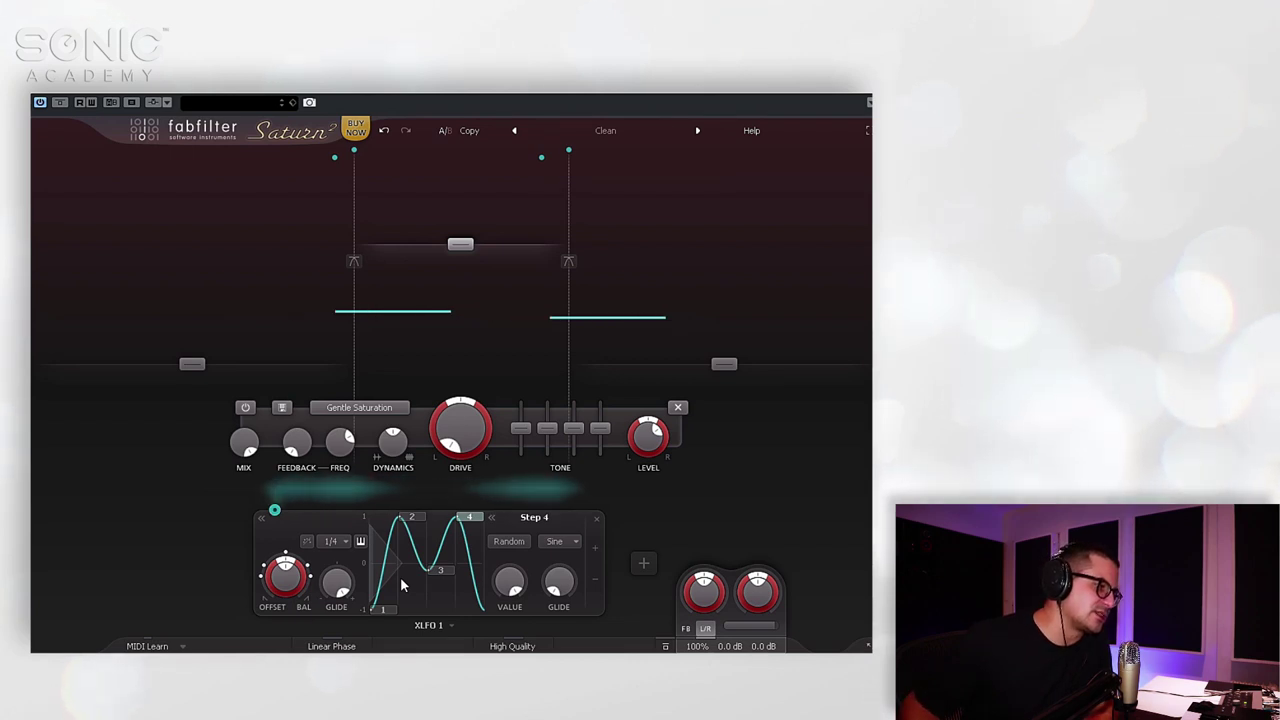
click(446, 627)
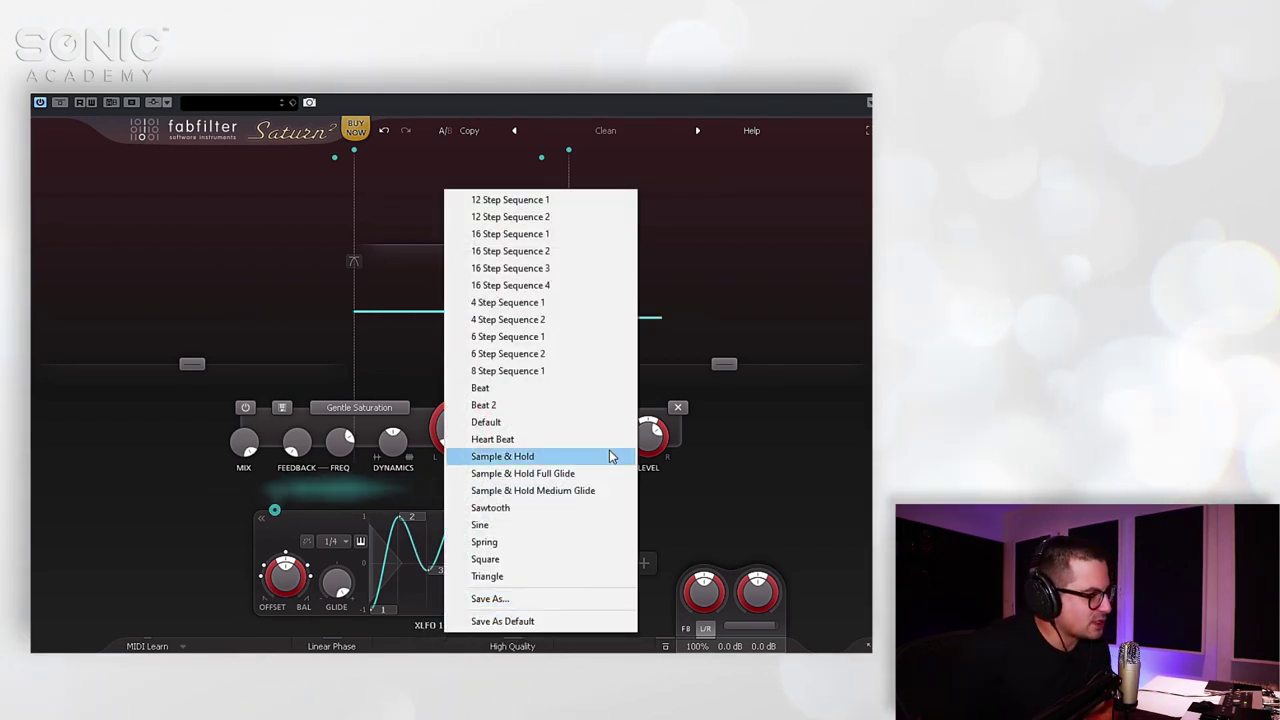
- Load the Sample & Hold XLFO preset, randomize step 1, and sync the LFO to 1/8
click(520, 456)
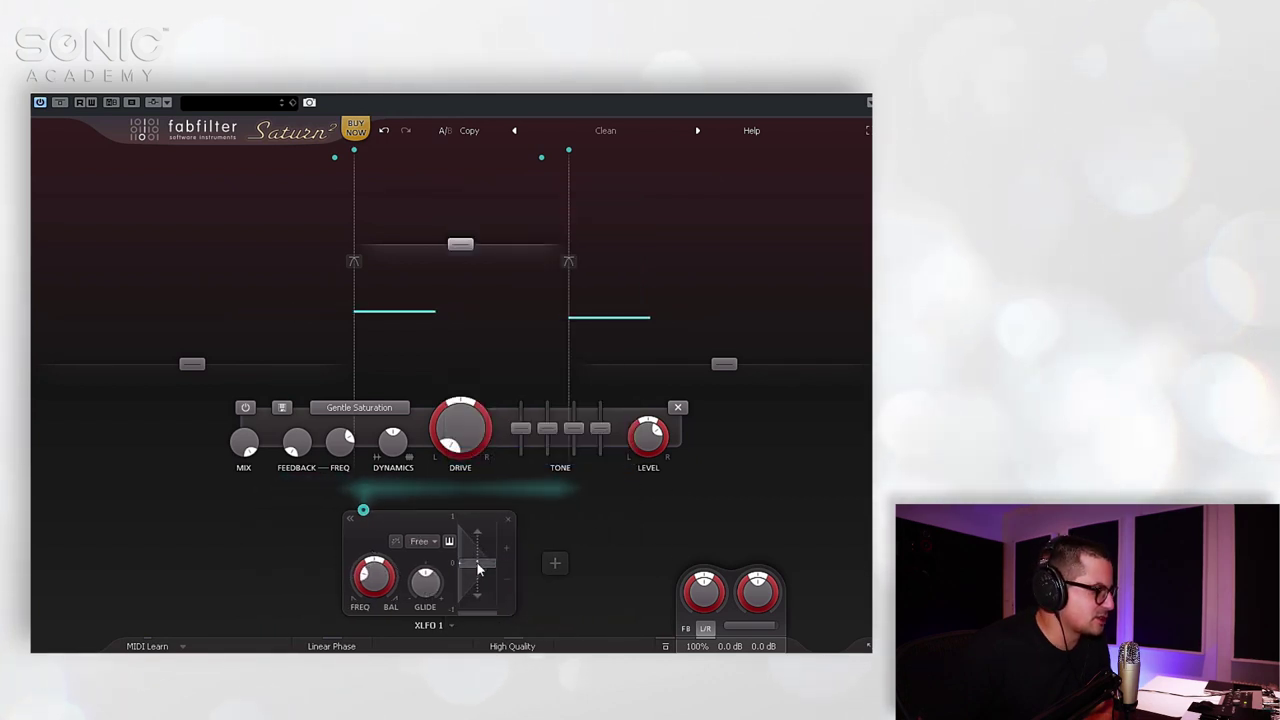
click(478, 568)
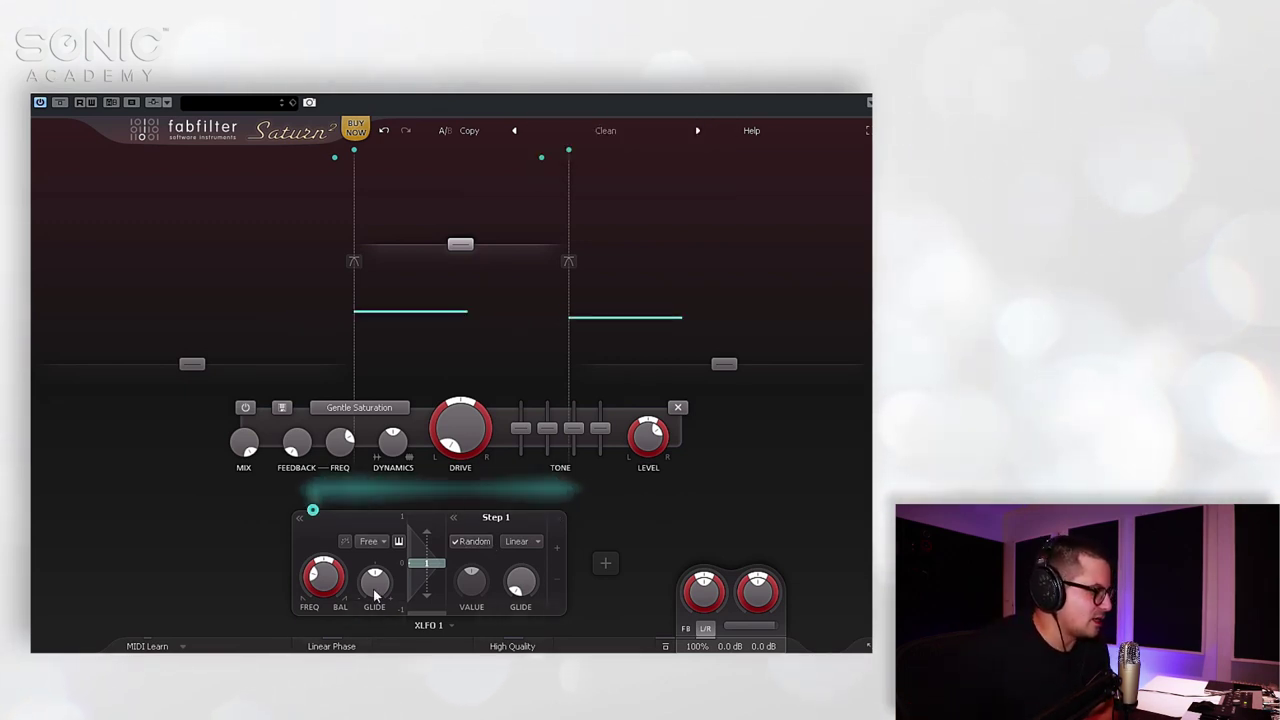
click(372, 541)
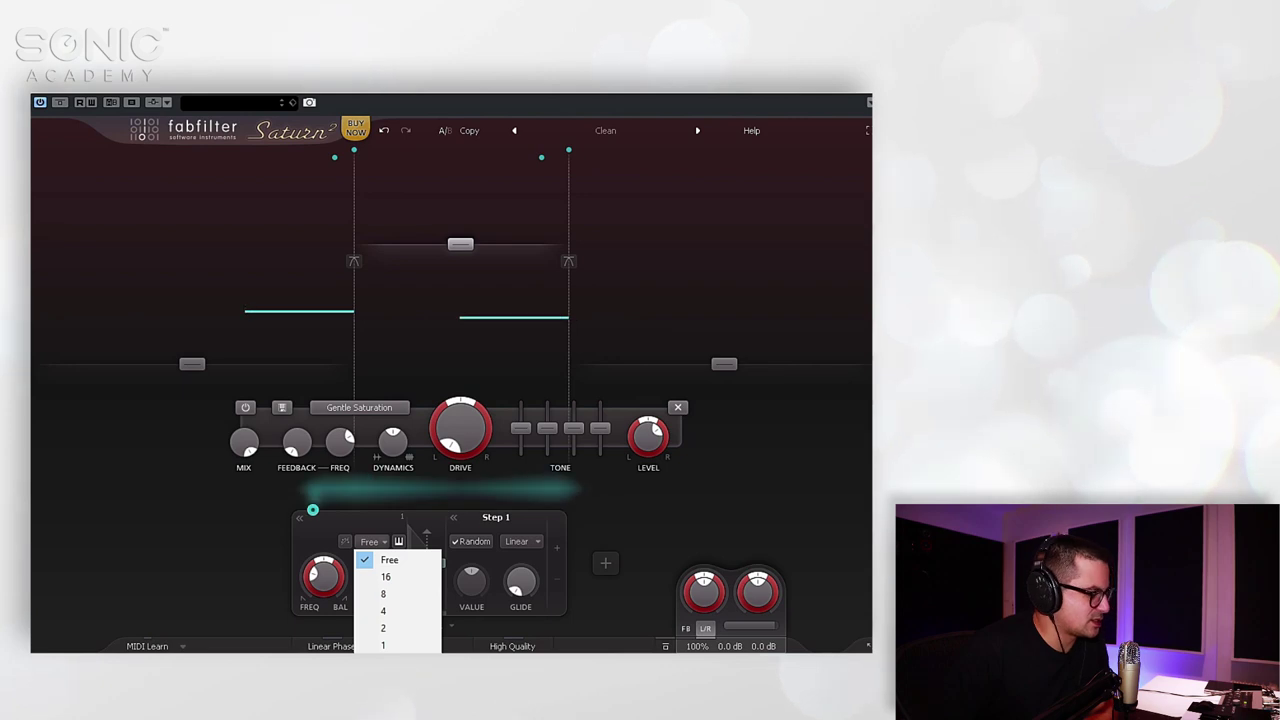
click(383, 696)
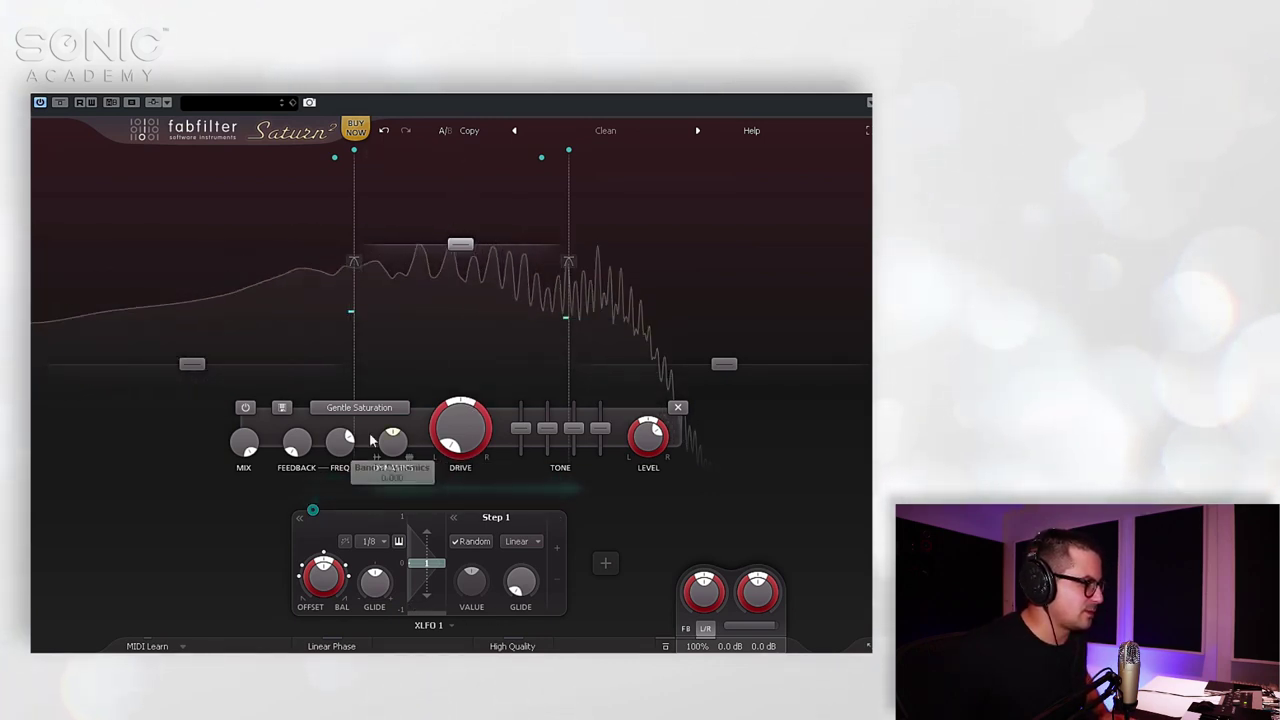
- Inspect XLFO 1's crossover modulation and start audio playback
drag(370, 440, 354, 314)
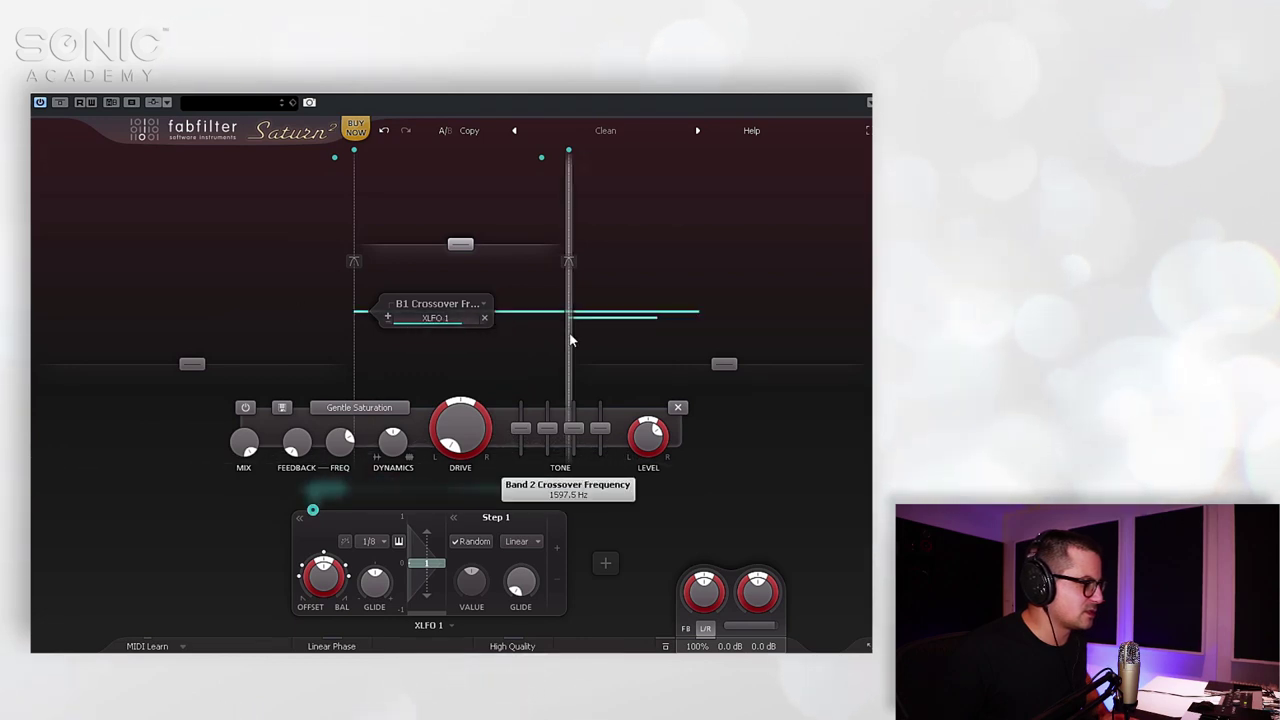
mouse_move(586, 318)
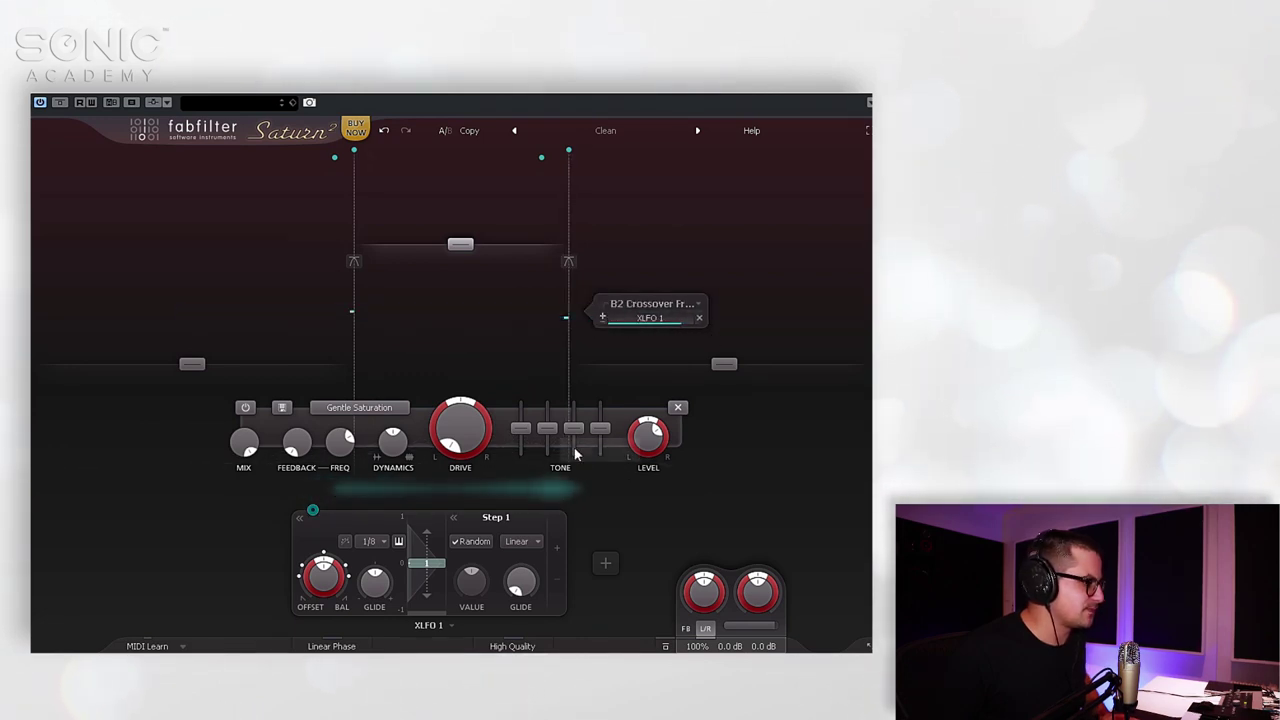
key(space)
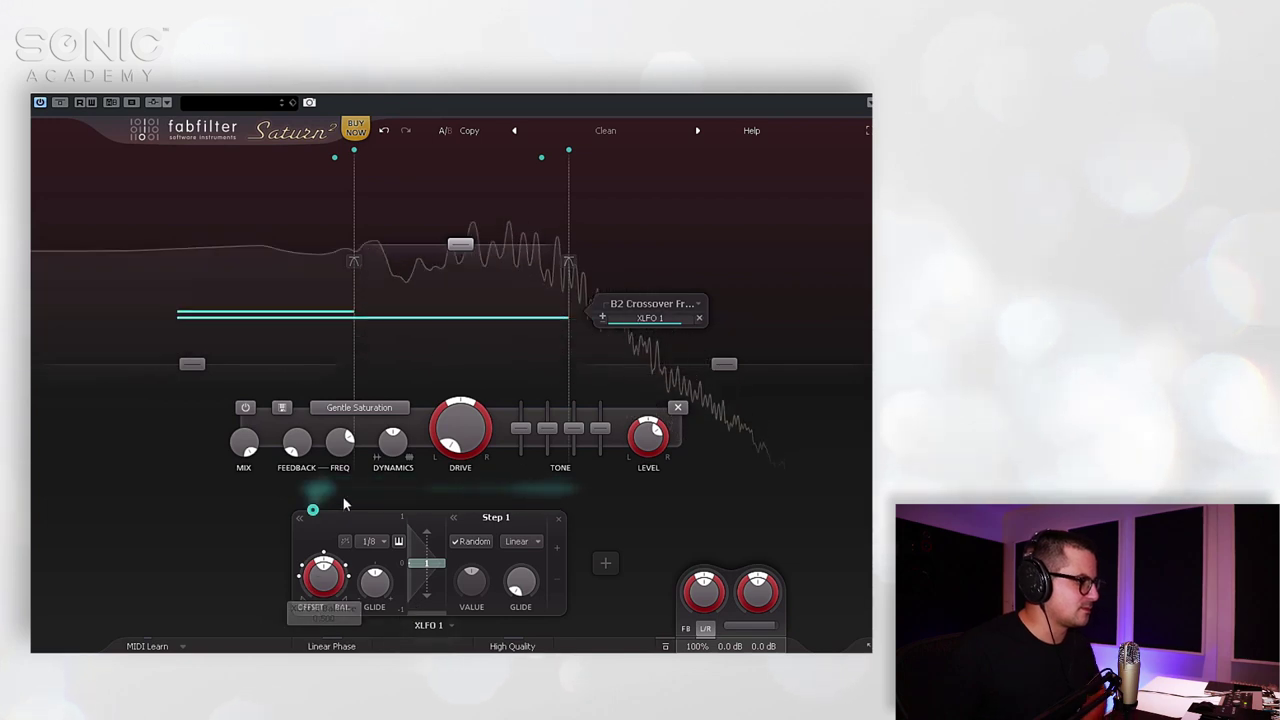
- Turn band 2's mix down to about 50%, and dip the global mix to 67% before returning it to 100%
drag(235, 486, 243, 557)
scroll(250, 470, down, 4)
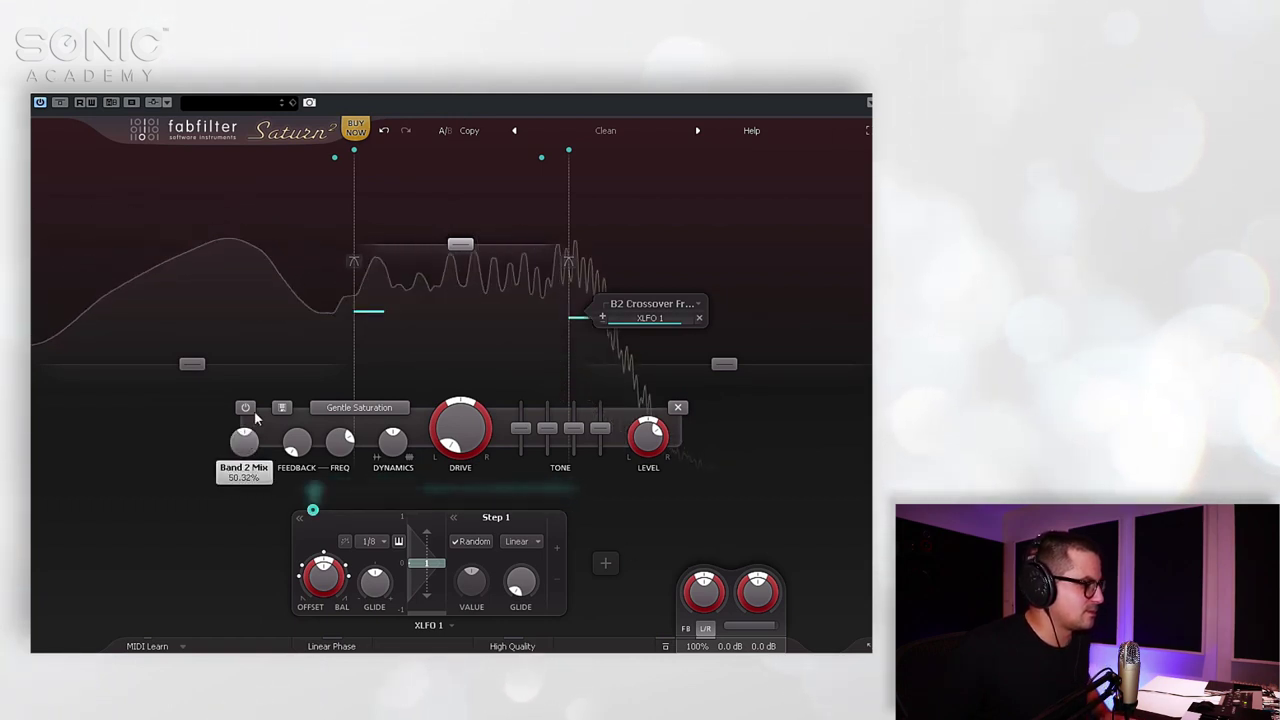
scroll(705, 646, down, 3)
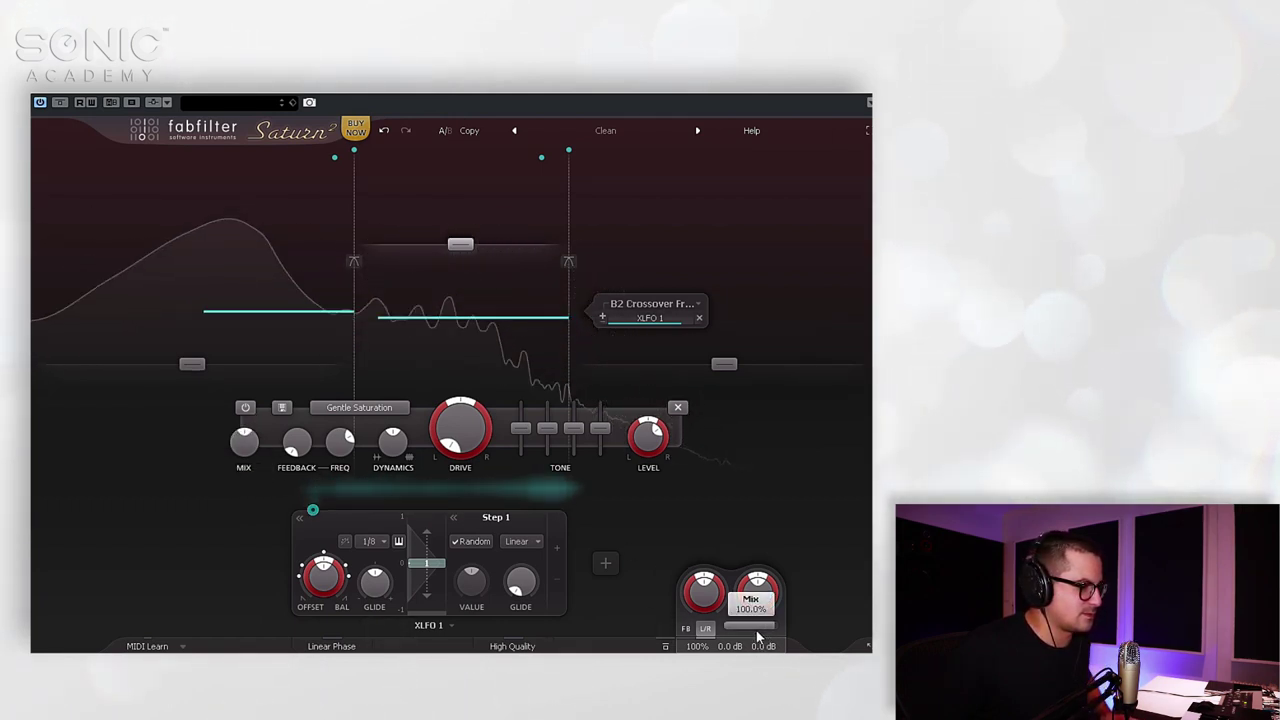
scroll(710, 643, down, 1)
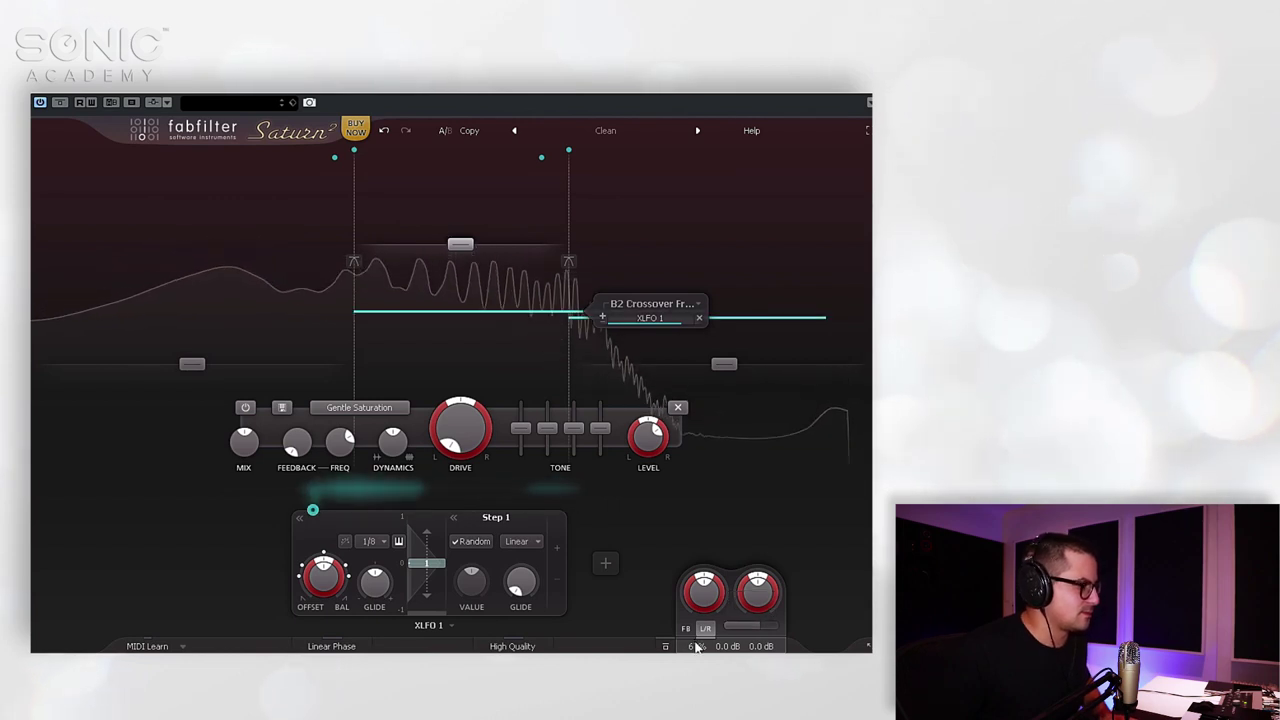
scroll(751, 625, up, 4)
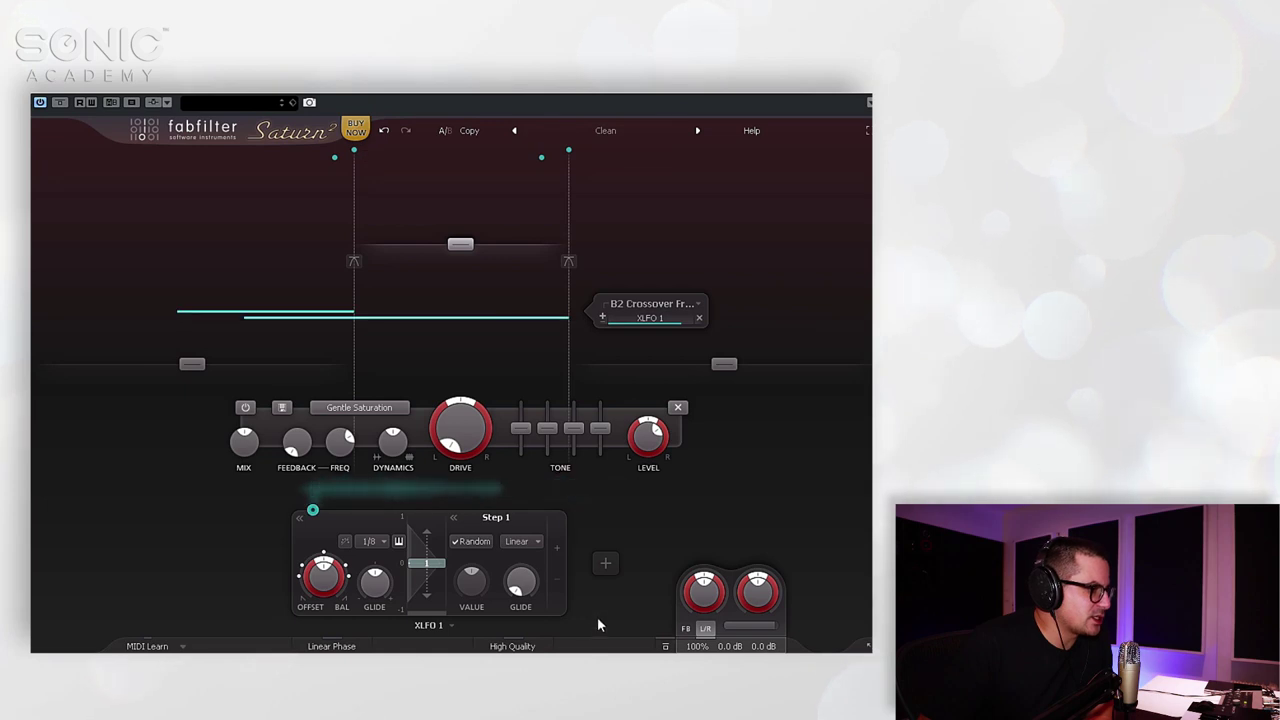
- Add an EF 1 envelope follower, expand its editor, and shorten its attack slightly
click(604, 565)
click(664, 642)
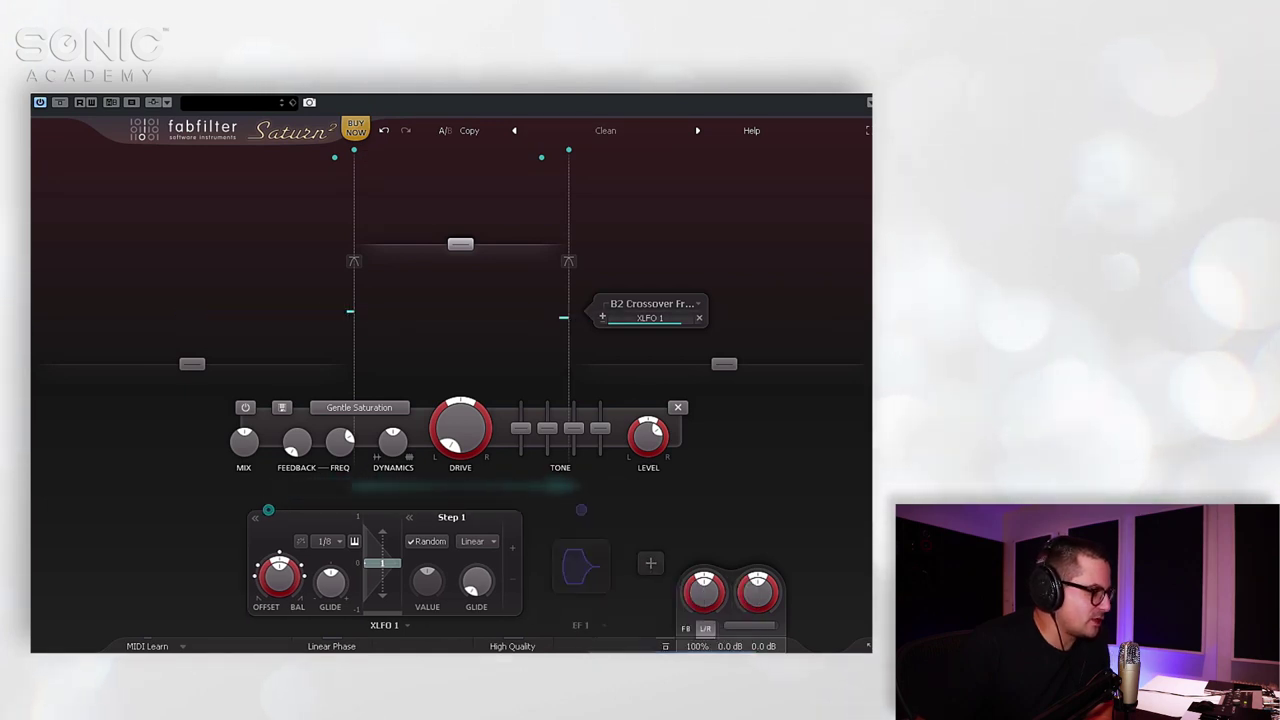
click(569, 577)
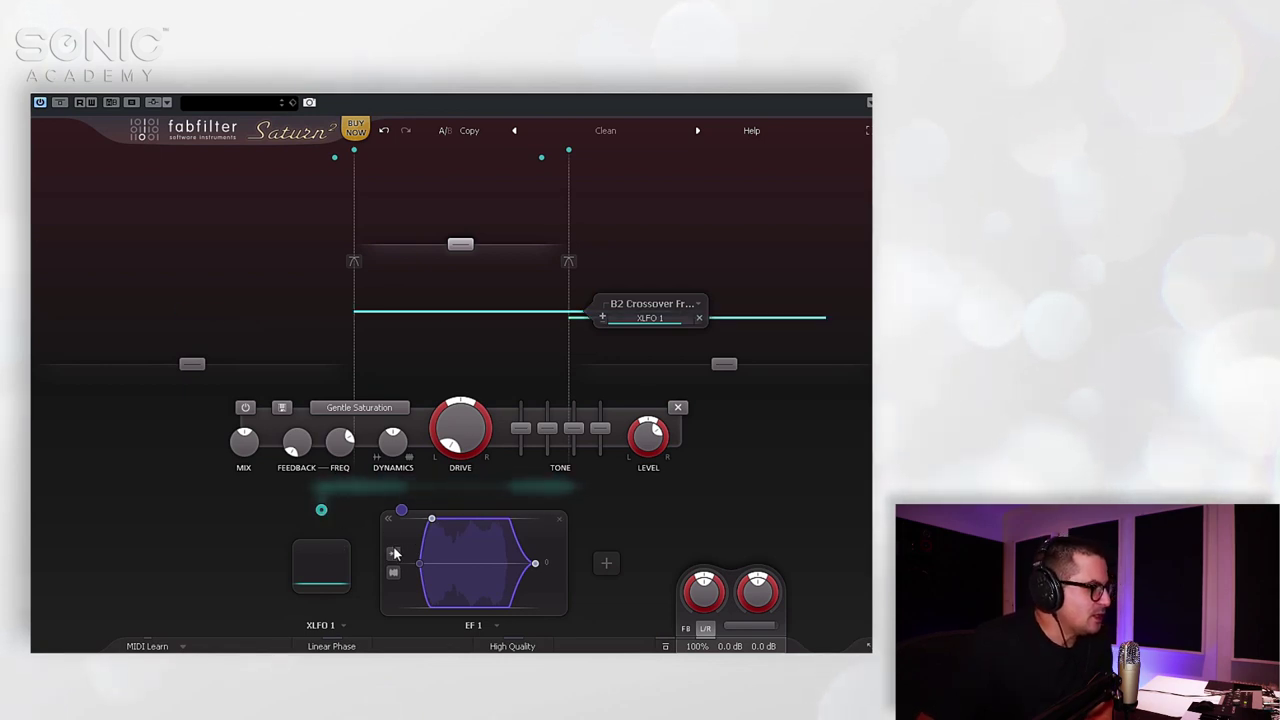
drag(430, 519, 425, 520)
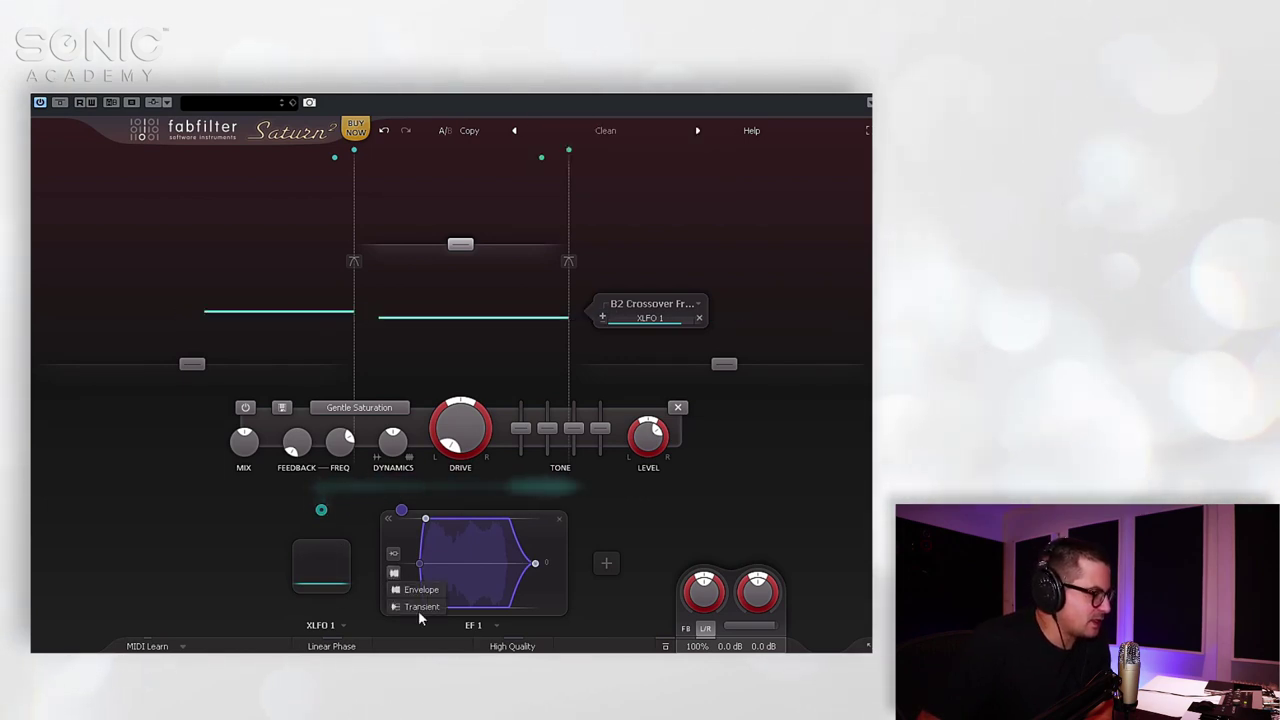
- Keep the Clean preset and set the EF 1 release to about 0.505 sec
click(585, 130)
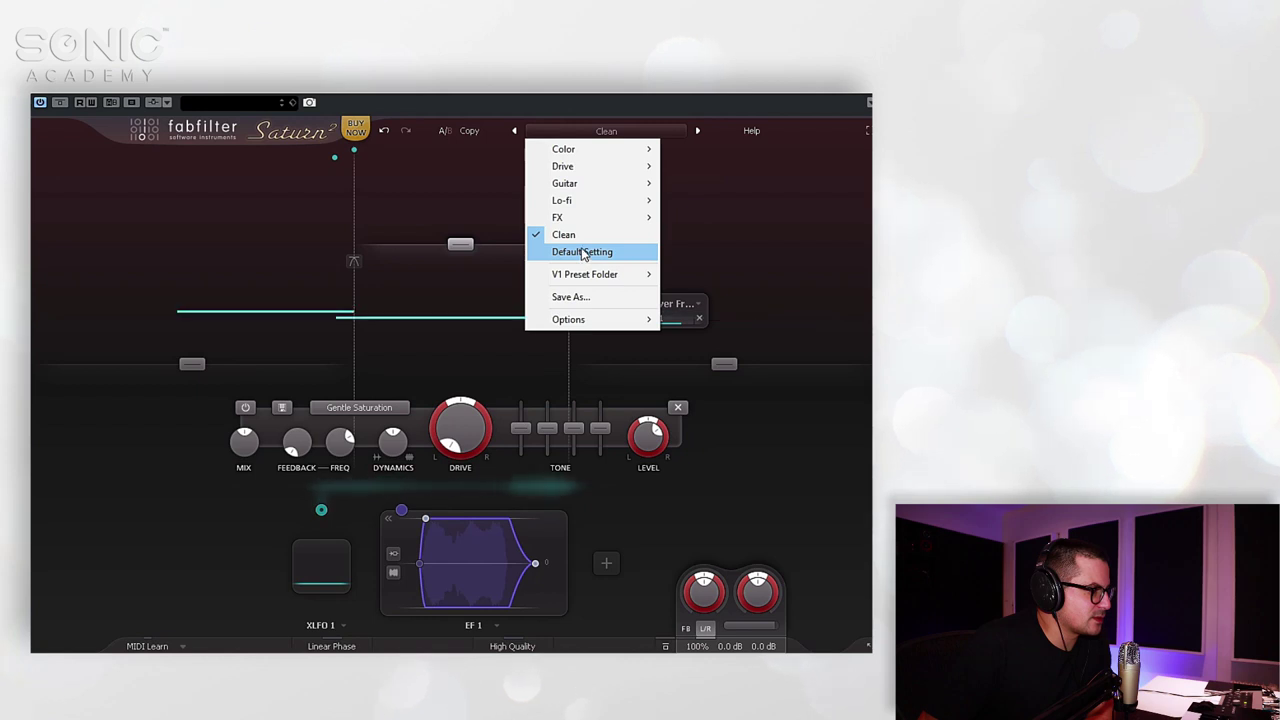
click(691, 274)
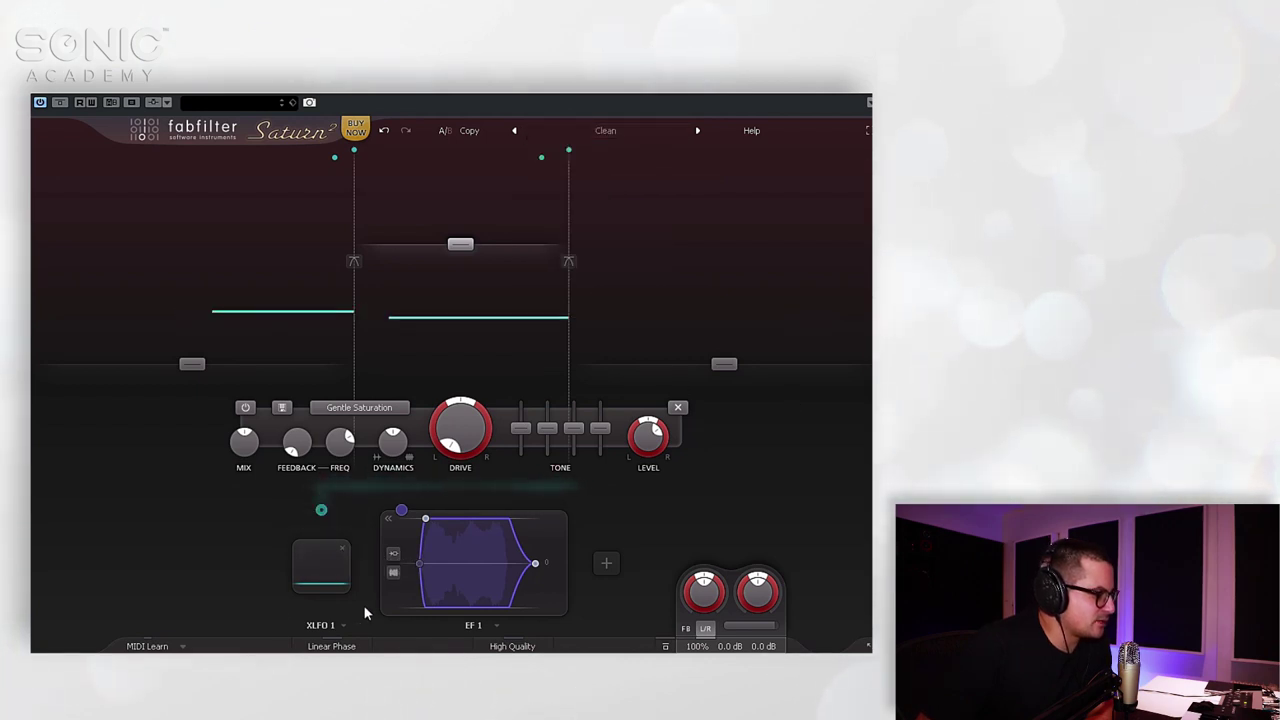
mouse_move(396, 573)
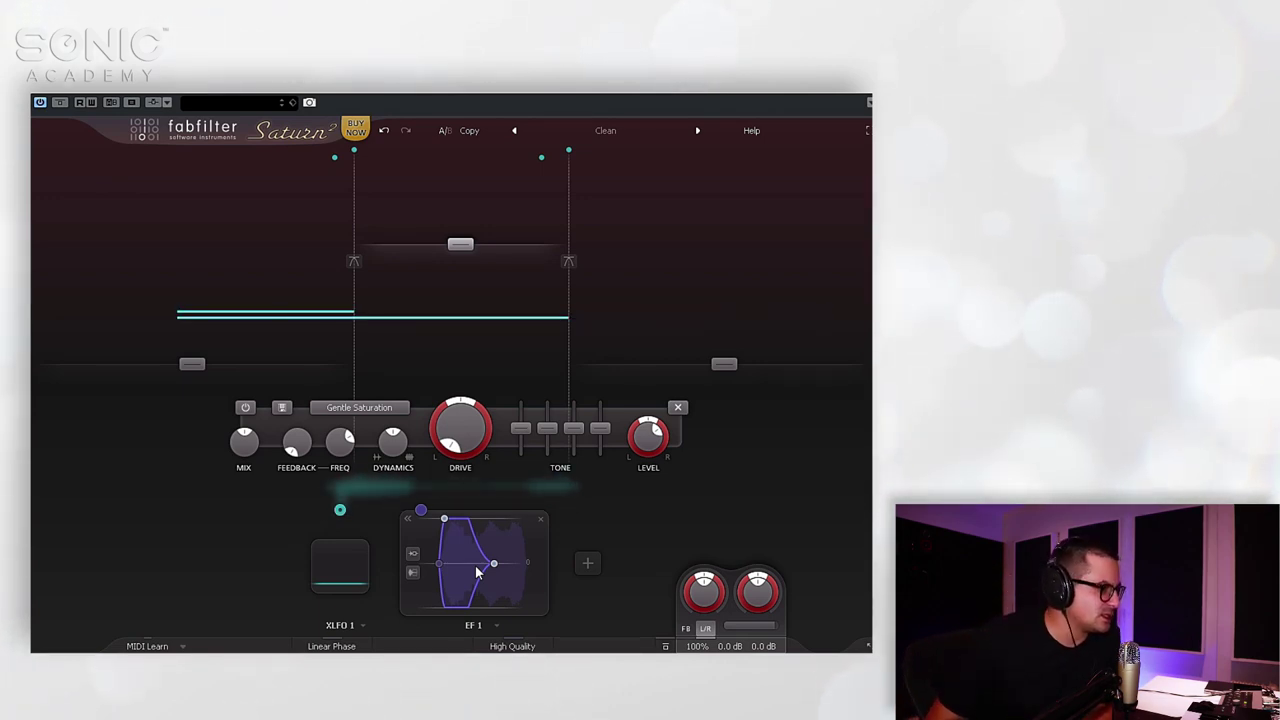
mouse_move(493, 564)
mouse_down()
mouse_move(511, 573)
mouse_move(477, 571)
mouse_up()
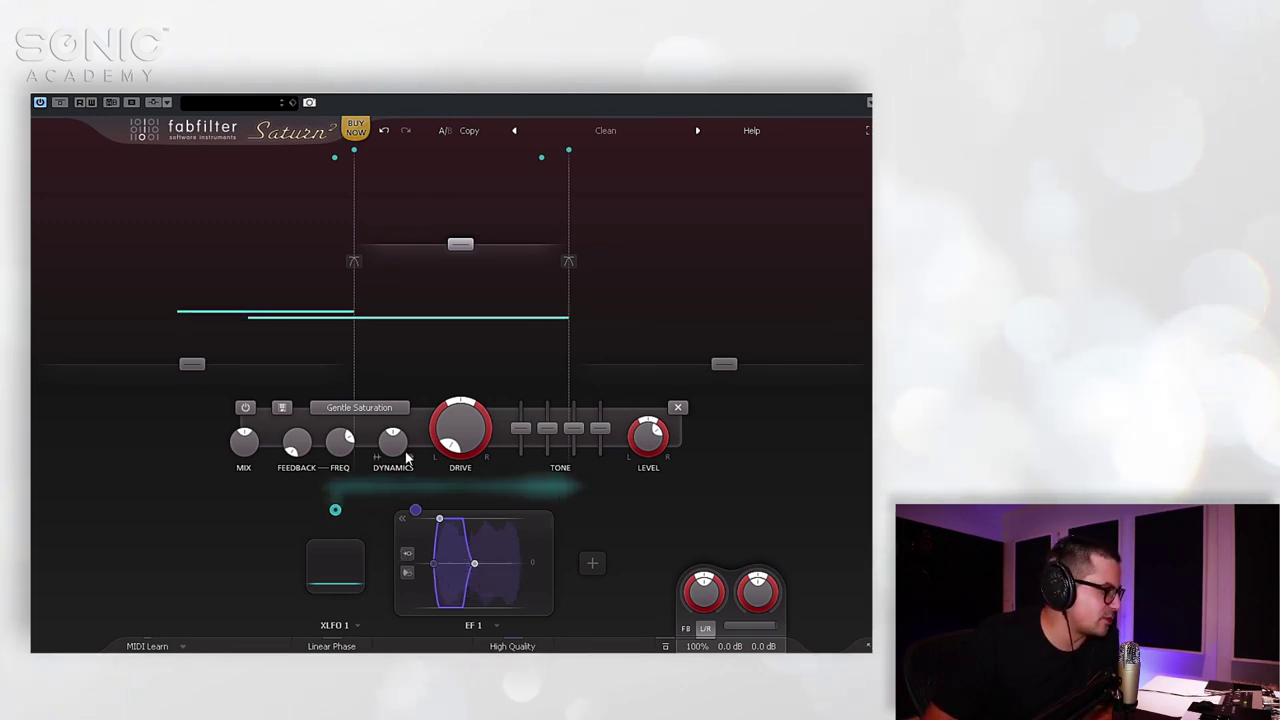
- Switch band 2 to the FX Destroy style and modulate its drive with EF 1
click(359, 407)
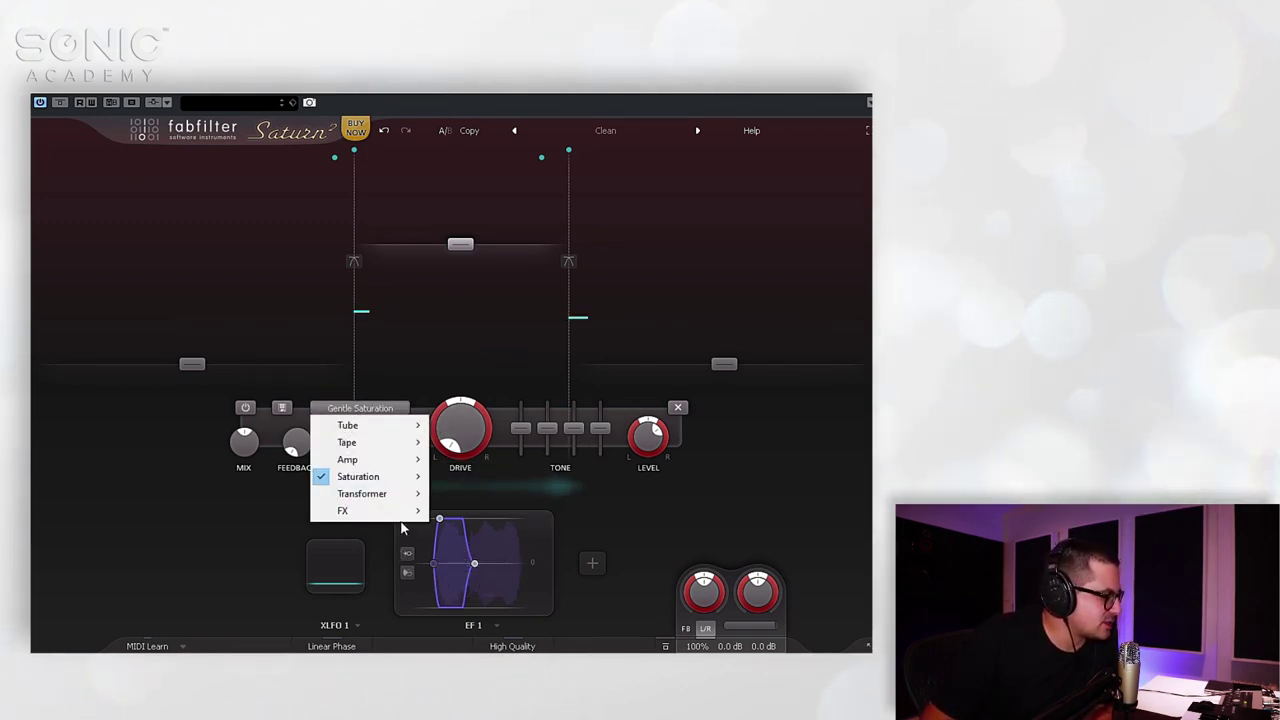
mouse_move(400, 510)
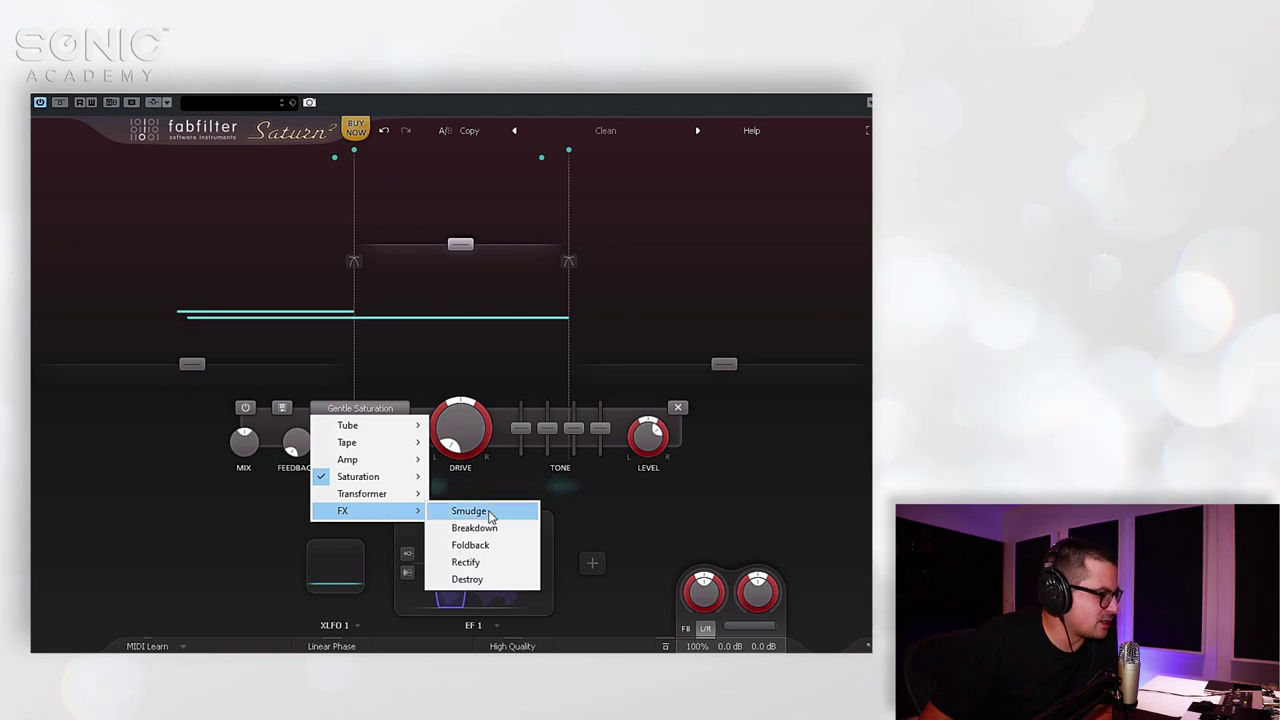
click(470, 579)
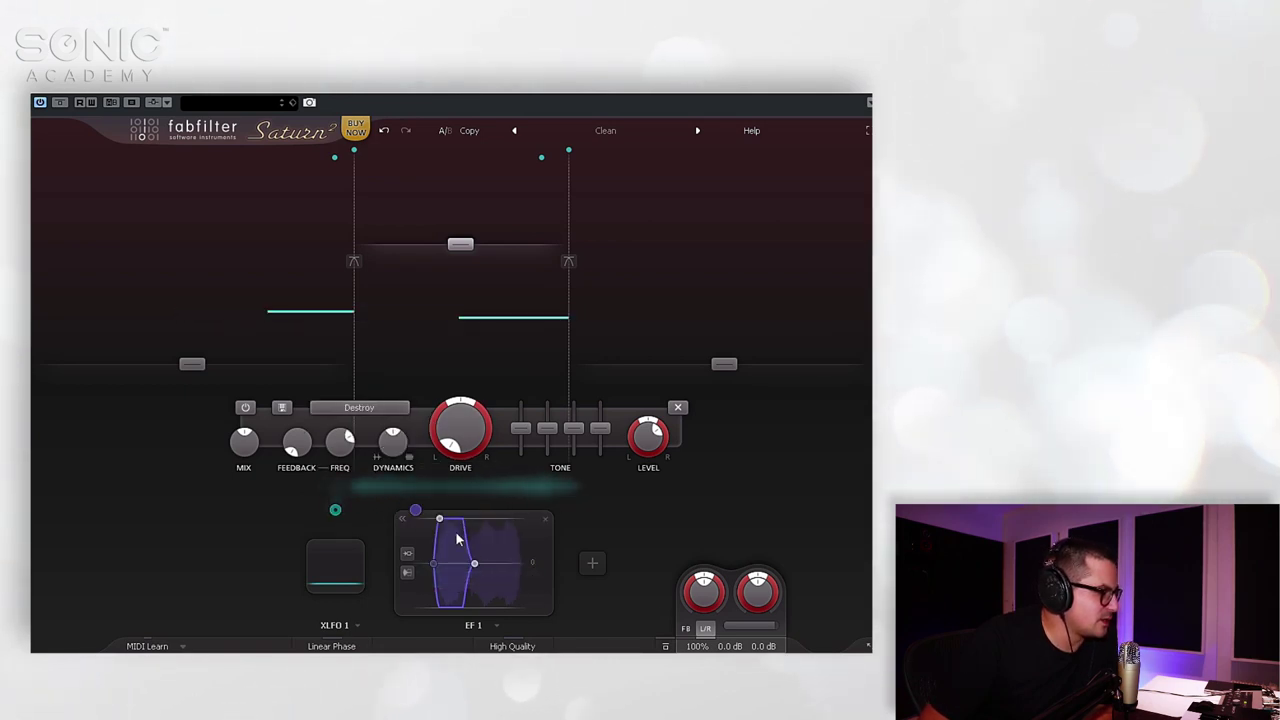
drag(416, 511, 452, 427)
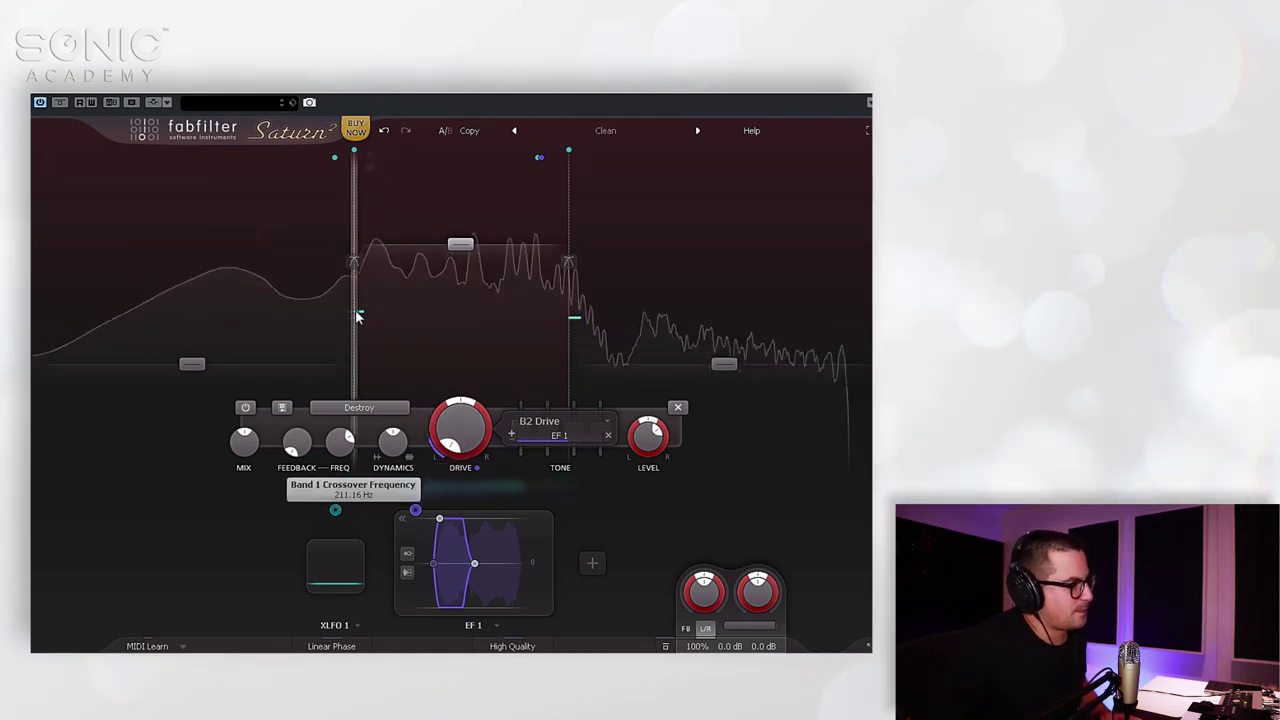
- Lower band 1 to about -14 dB, raise band 3 to 0 dB, and widen the crossovers
drag(191, 363, 191, 292)
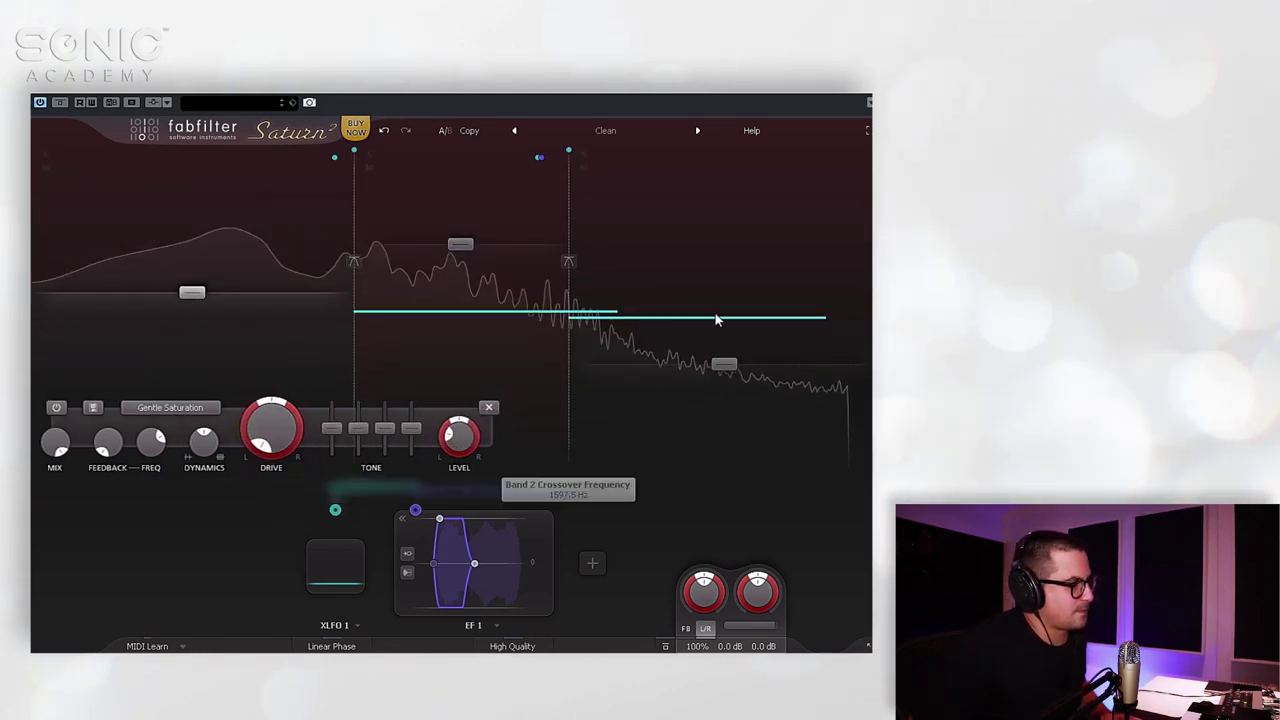
drag(724, 362, 727, 261)
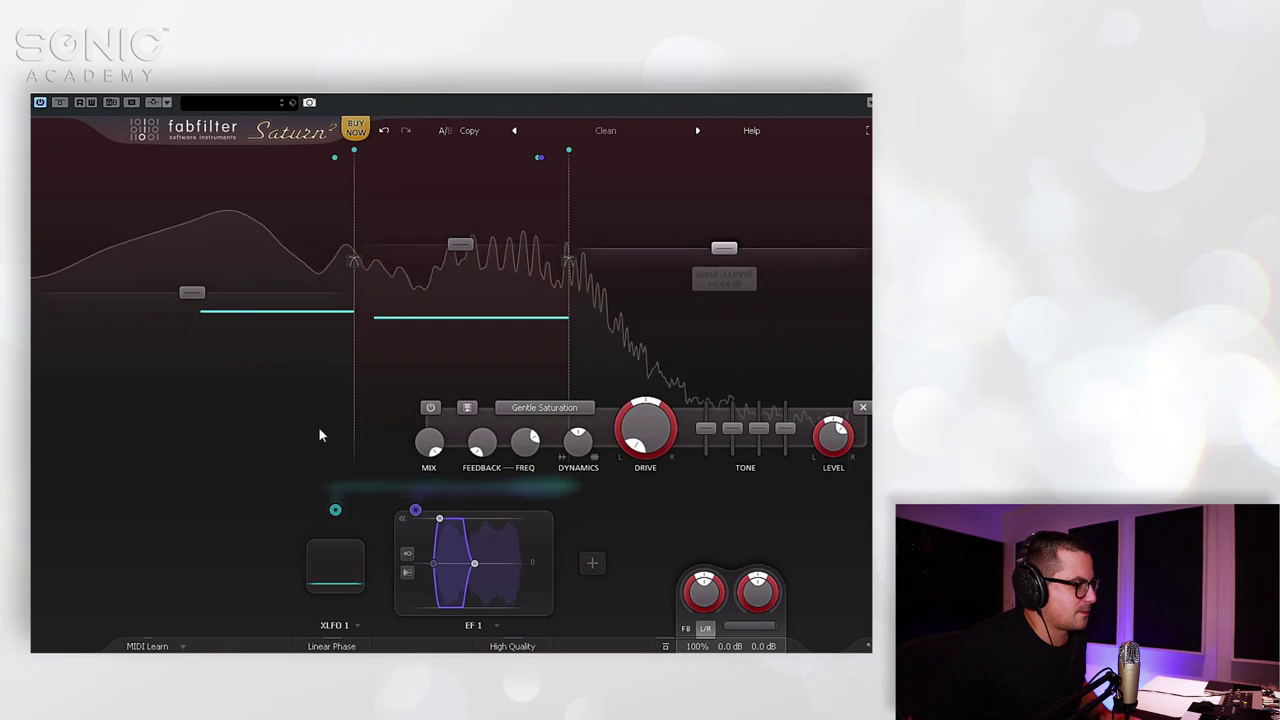
drag(566, 343, 674, 358)
drag(357, 372, 241, 377)
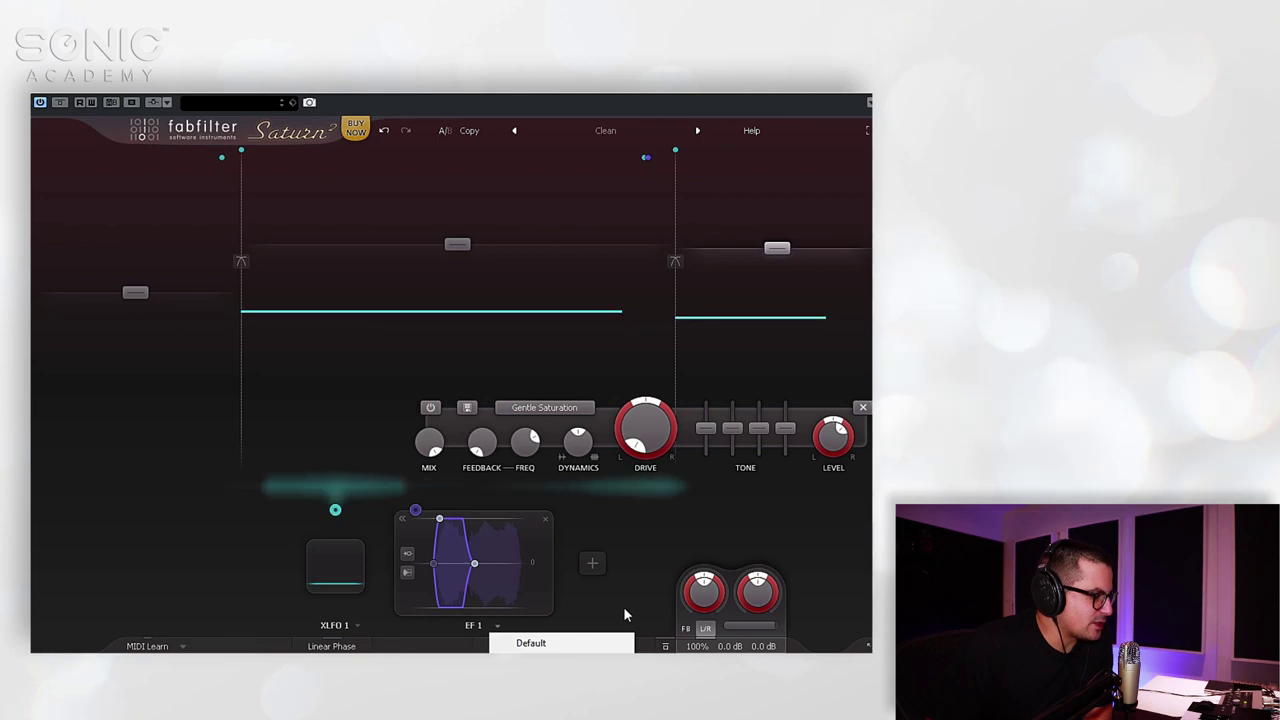
- Add a MIDI Mod Wheel modulation source and route it to band 3's Feedback amount
click(543, 563)
click(603, 642)
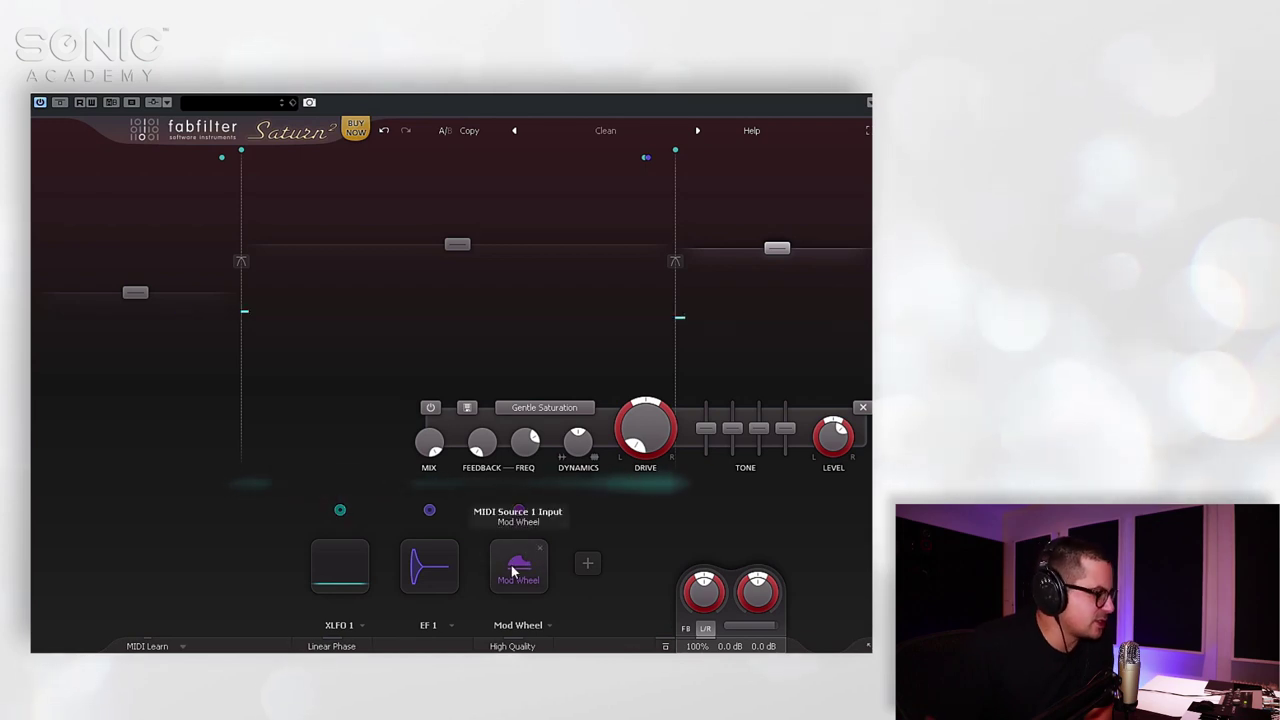
click(521, 584)
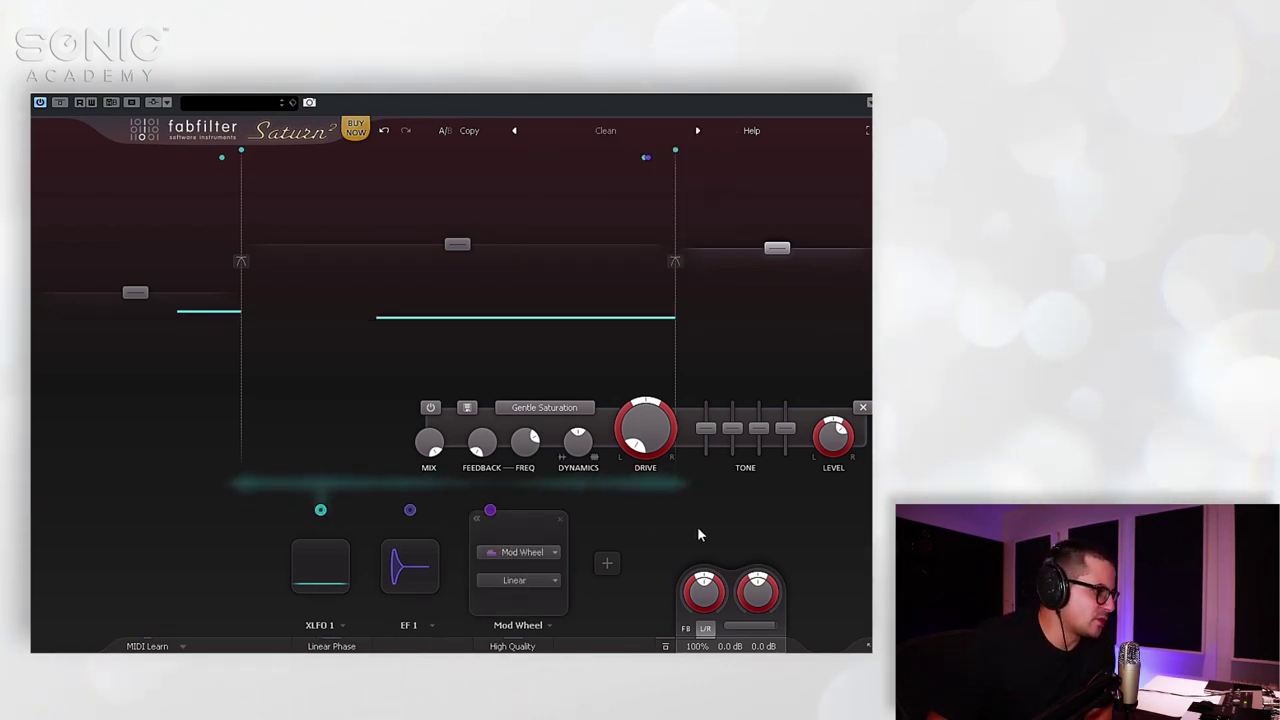
click(537, 556)
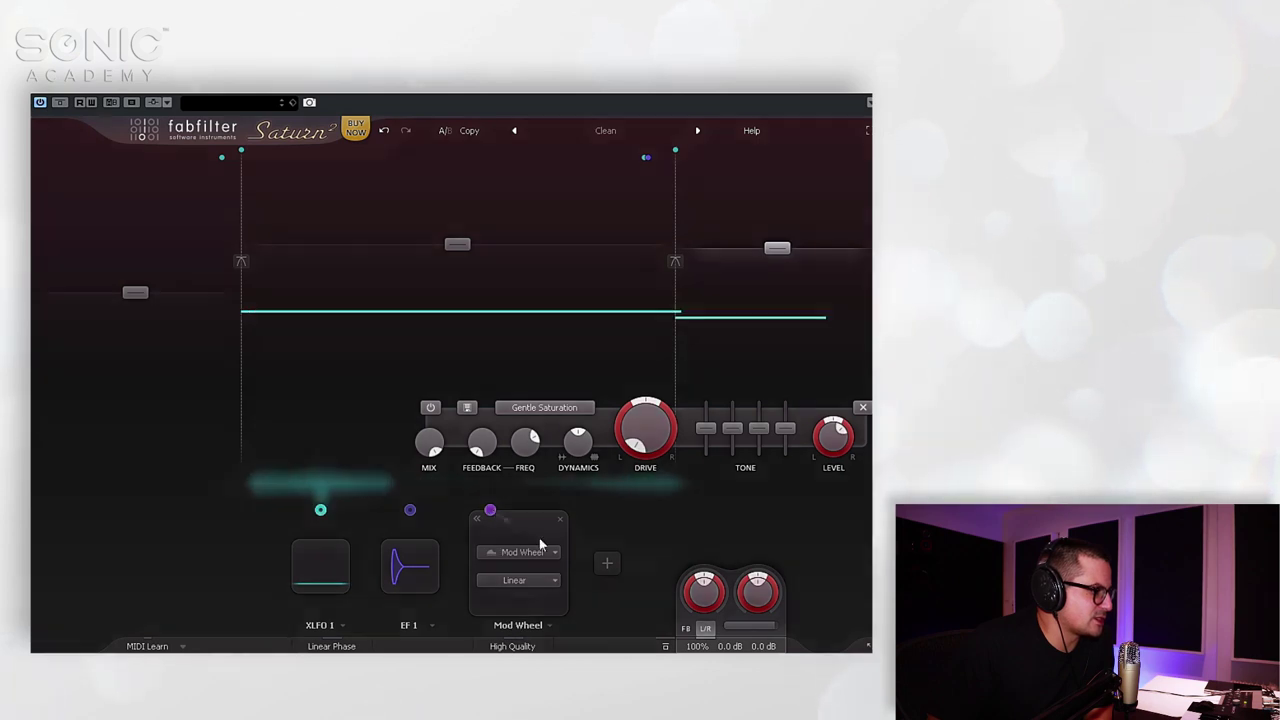
drag(489, 510, 475, 447)
drag(489, 497, 556, 456)
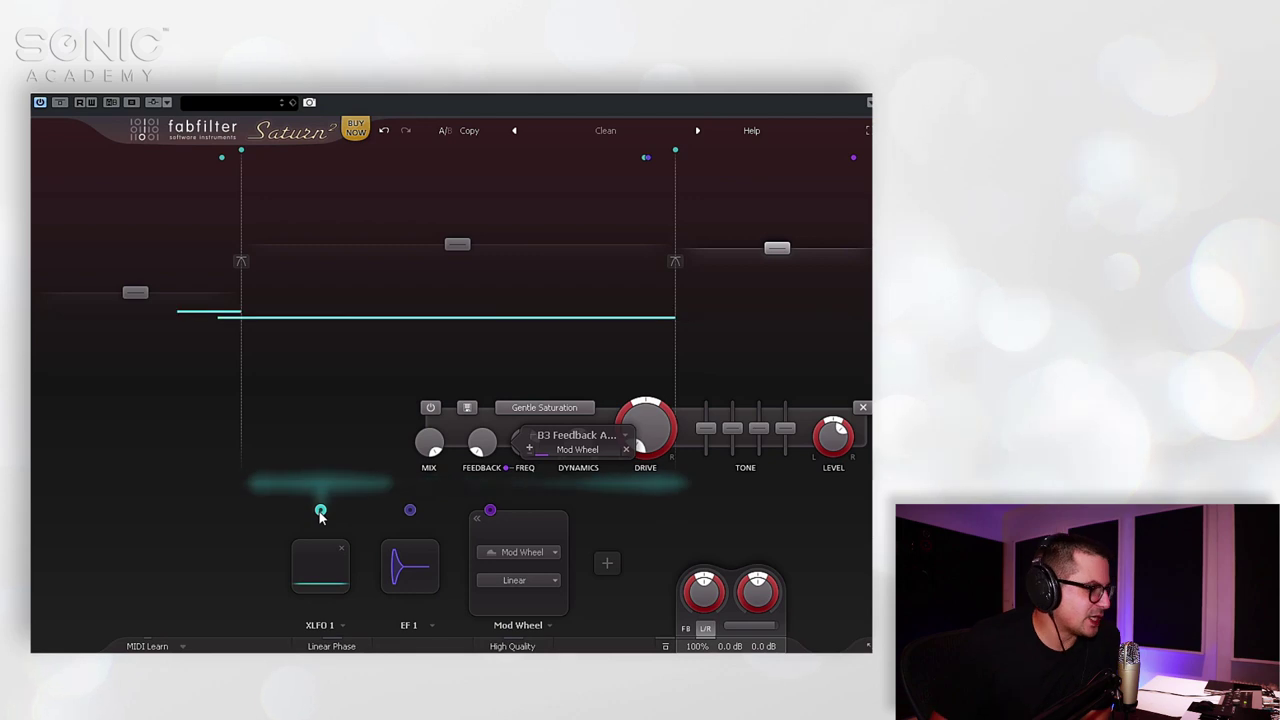
mouse_move(320, 512)
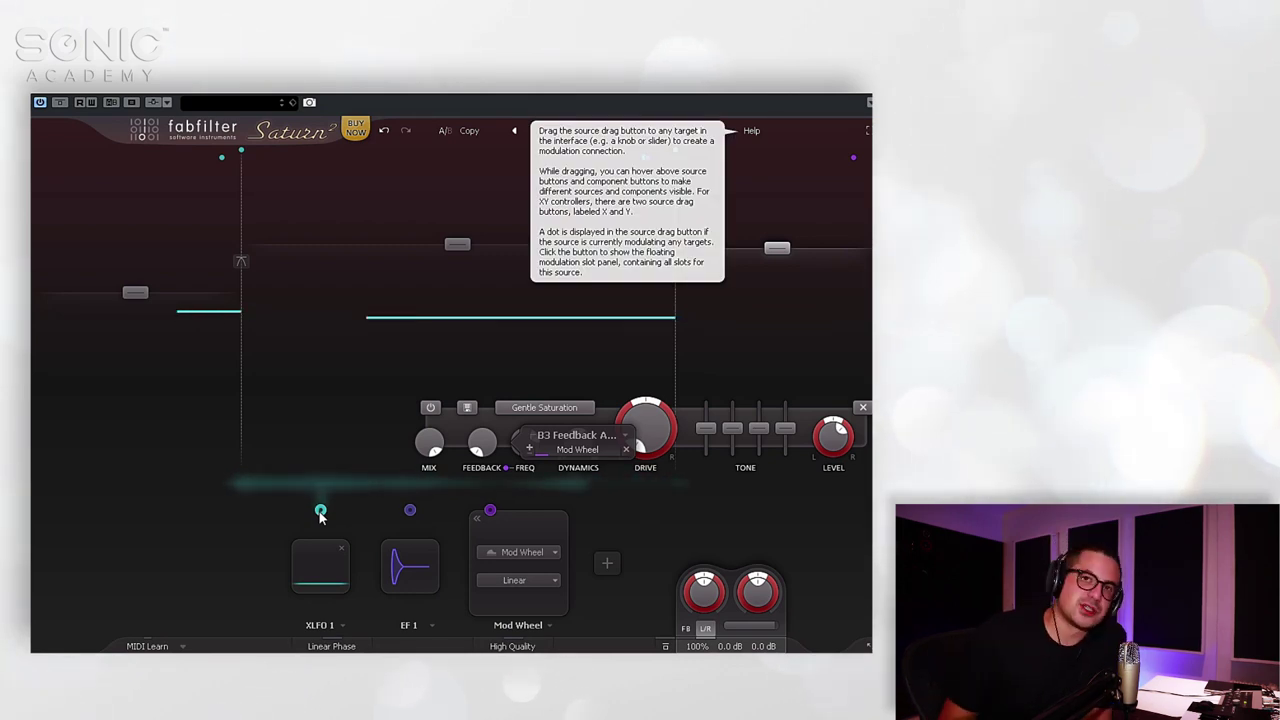